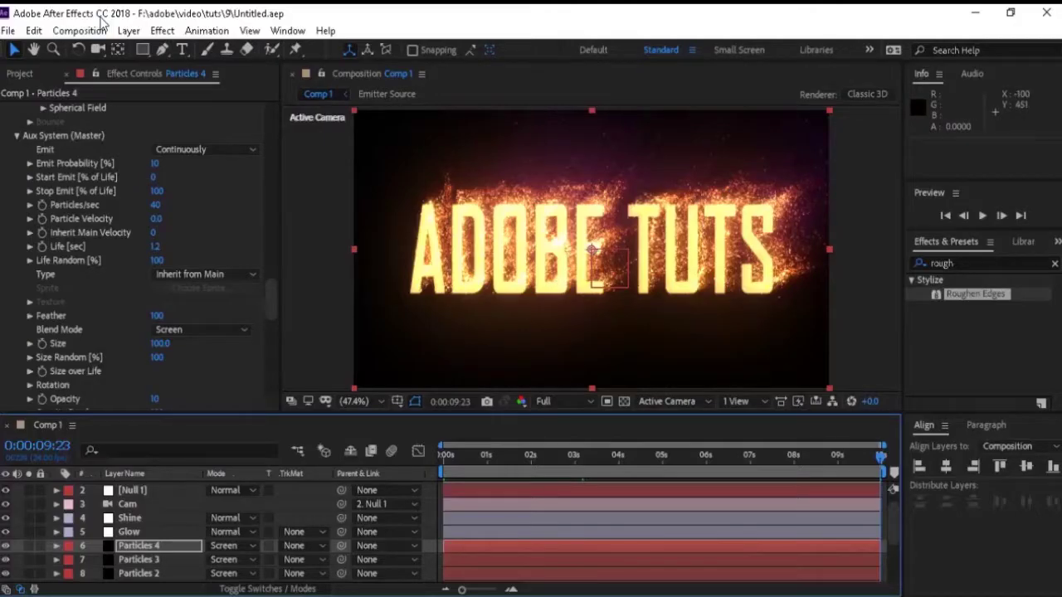
Create a new composition named Fire at 1280 × 720 px, 24 fps and 10 seconds long
left_click(83, 32)
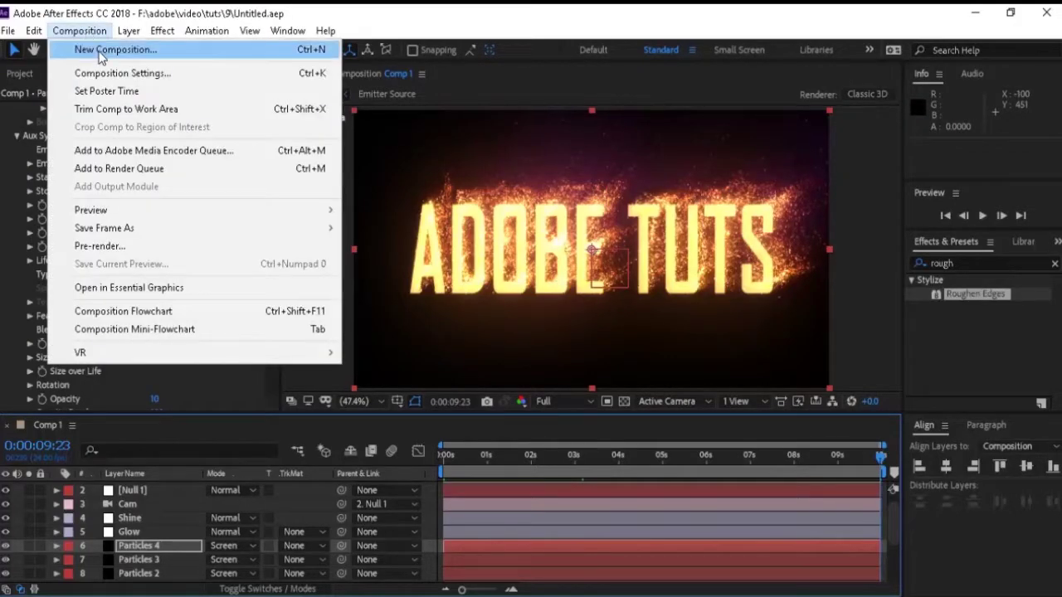
left_click(98, 53)
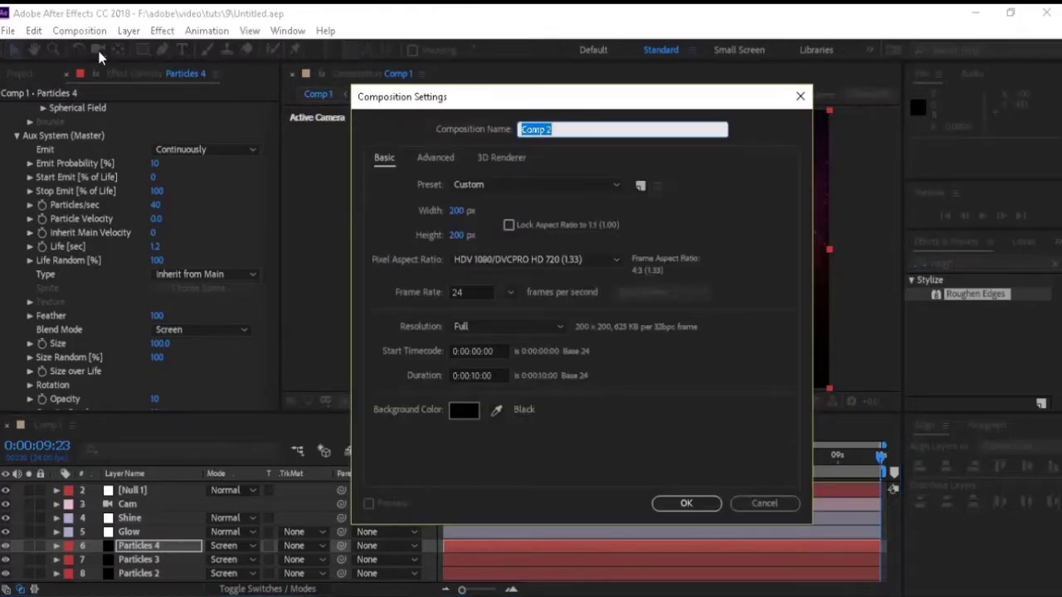
type("F")
left_click(457, 211)
type("1280")
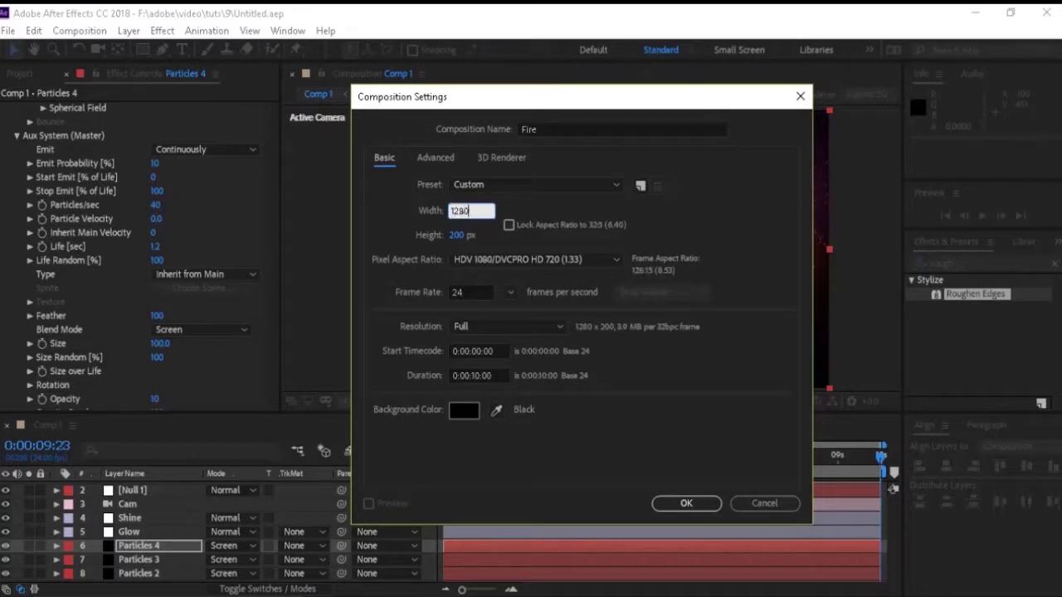
key("Tab")
type("720")
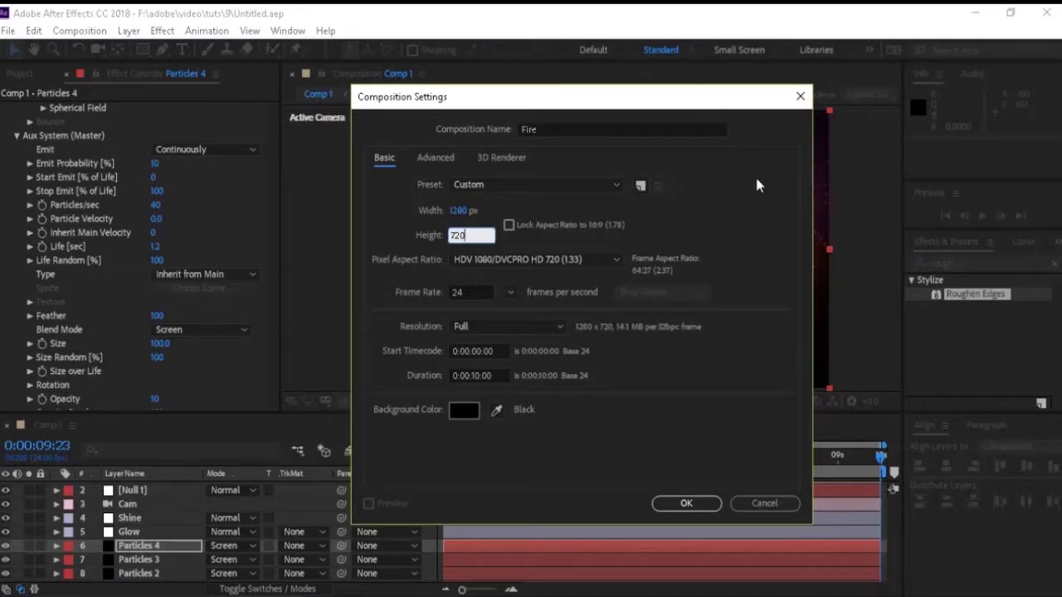
left_click(463, 292)
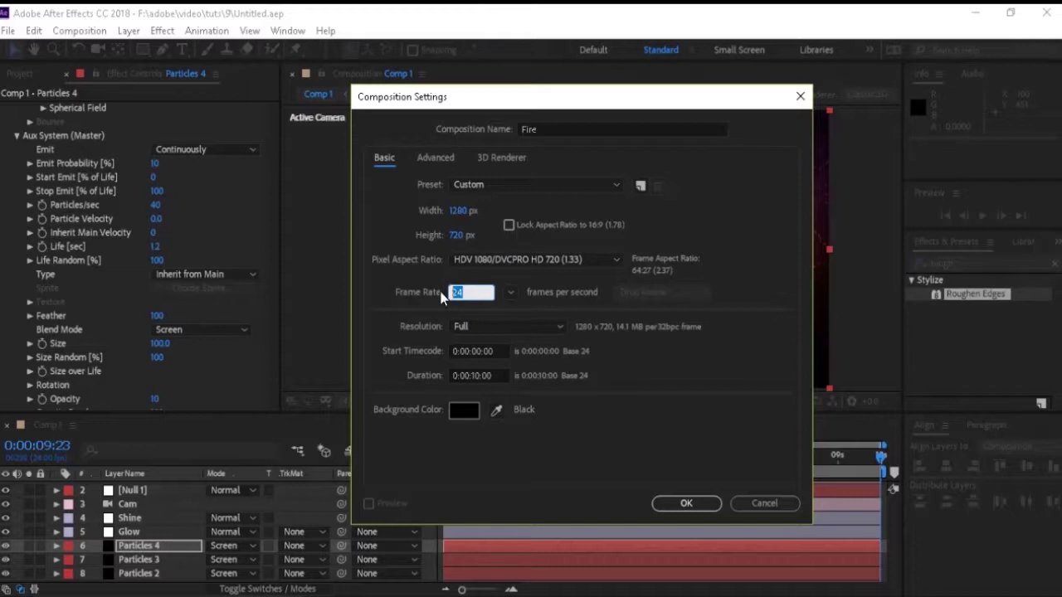
left_click(477, 376)
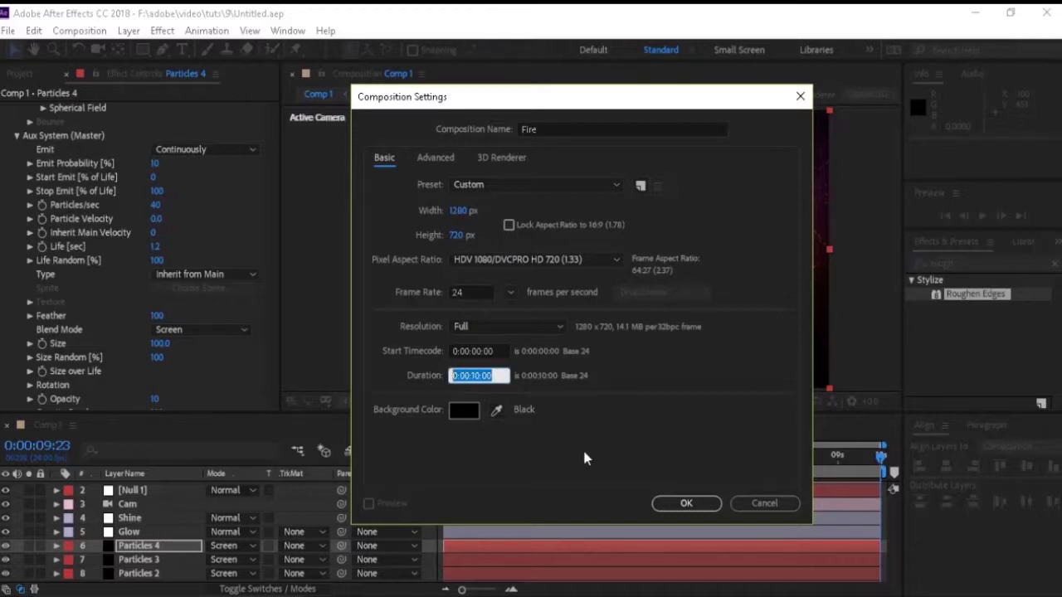
left_click(679, 505)
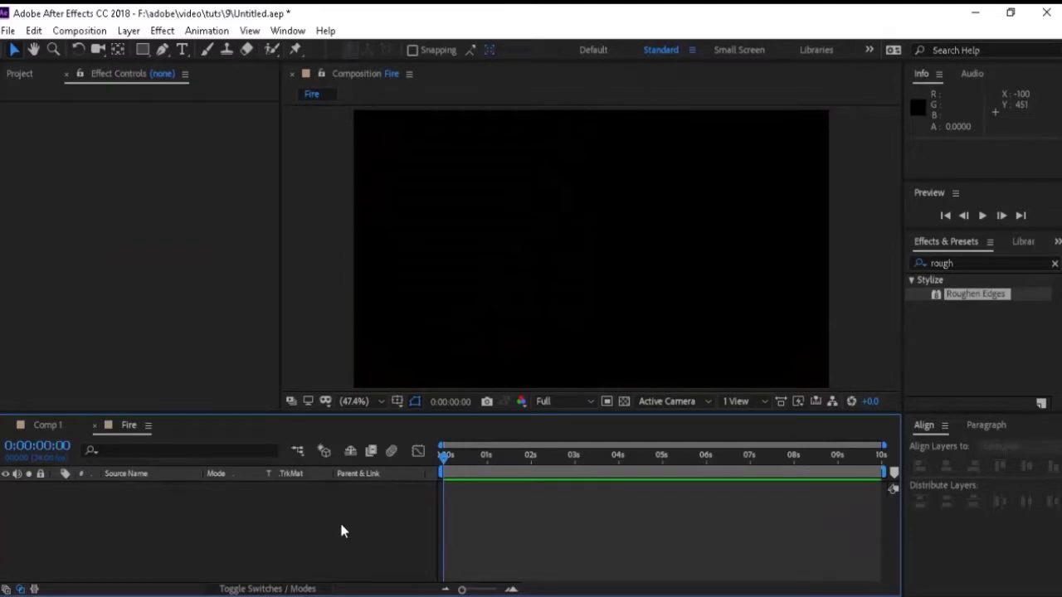
Add a black solid layer named BG to the Fire composition
left_click(128, 31)
mouse_move(208, 49)
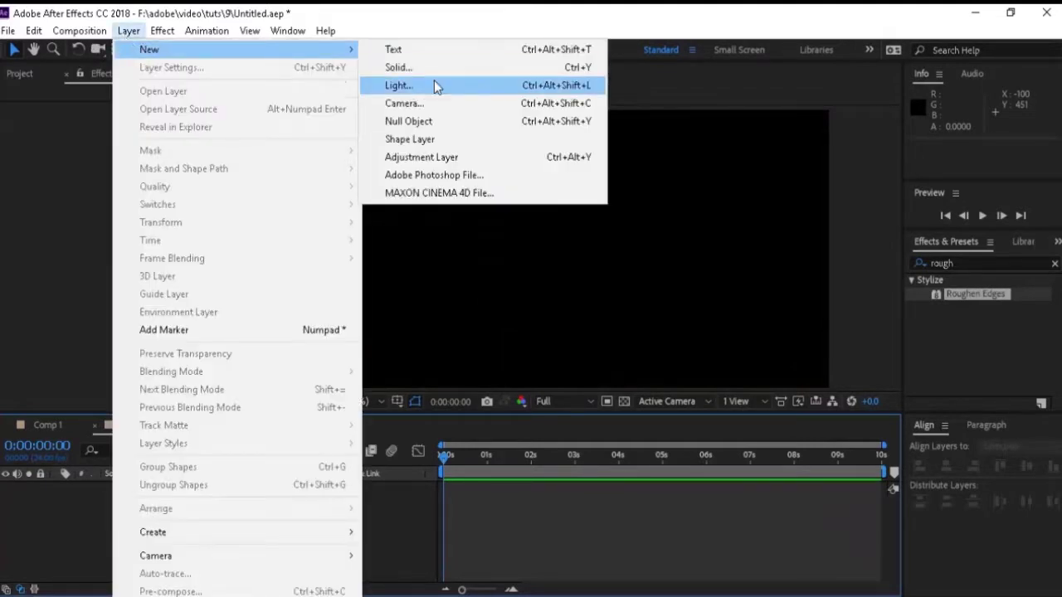
left_click(445, 69)
left_click(519, 406)
left_click_drag(780, 356, 667, 457)
left_click(1017, 254)
left_click(582, 167)
key("ctrl+a")
key("BackSpace")
type("BG")
left_click(591, 452)
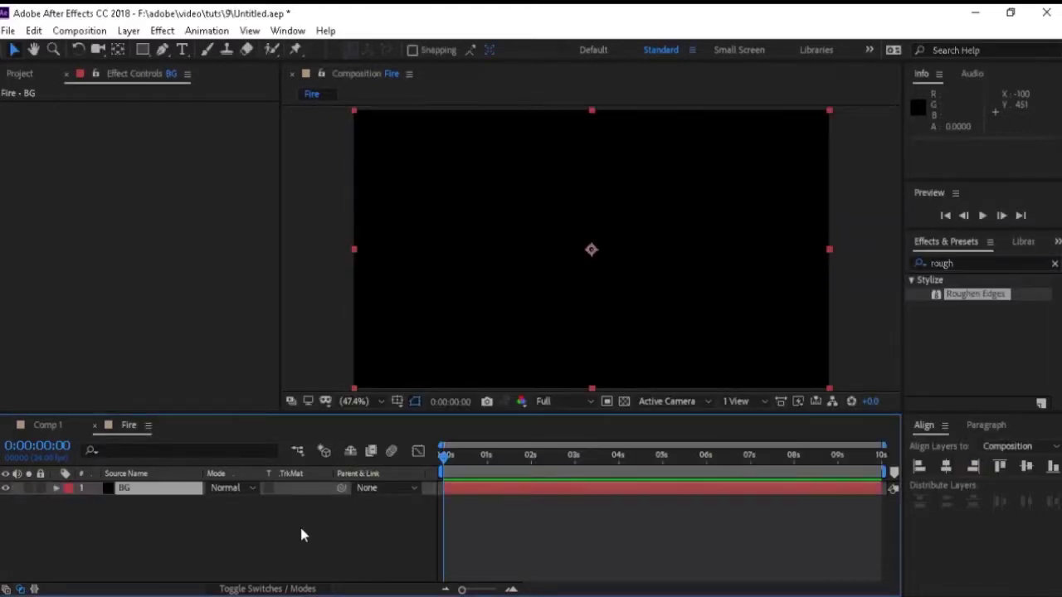
Create another composition named Text with the same 1280 × 720 px settings
left_click(103, 38)
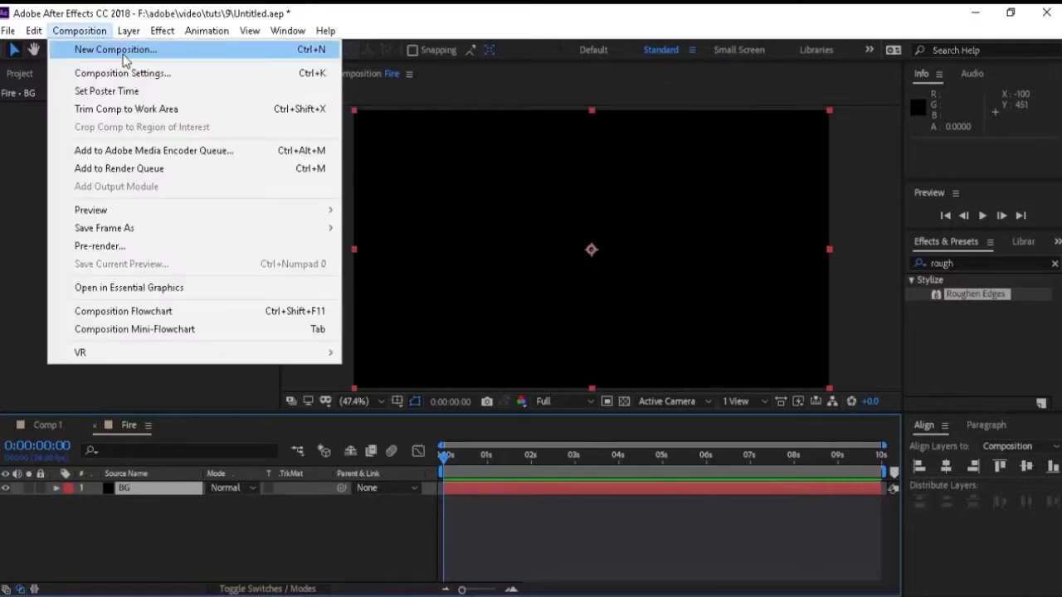
left_click(123, 51)
type("Text")
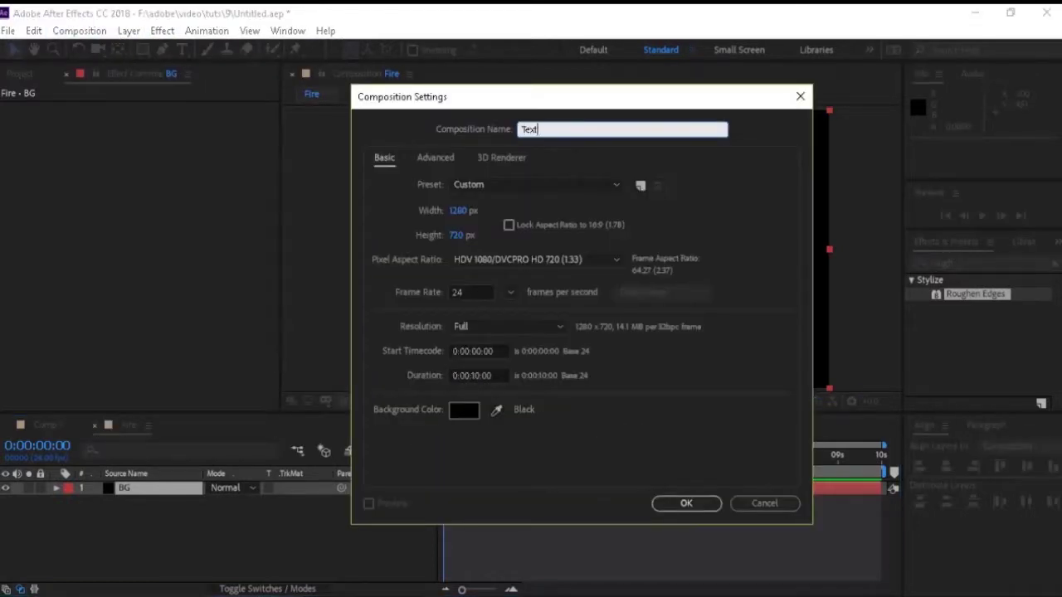
key("Return")
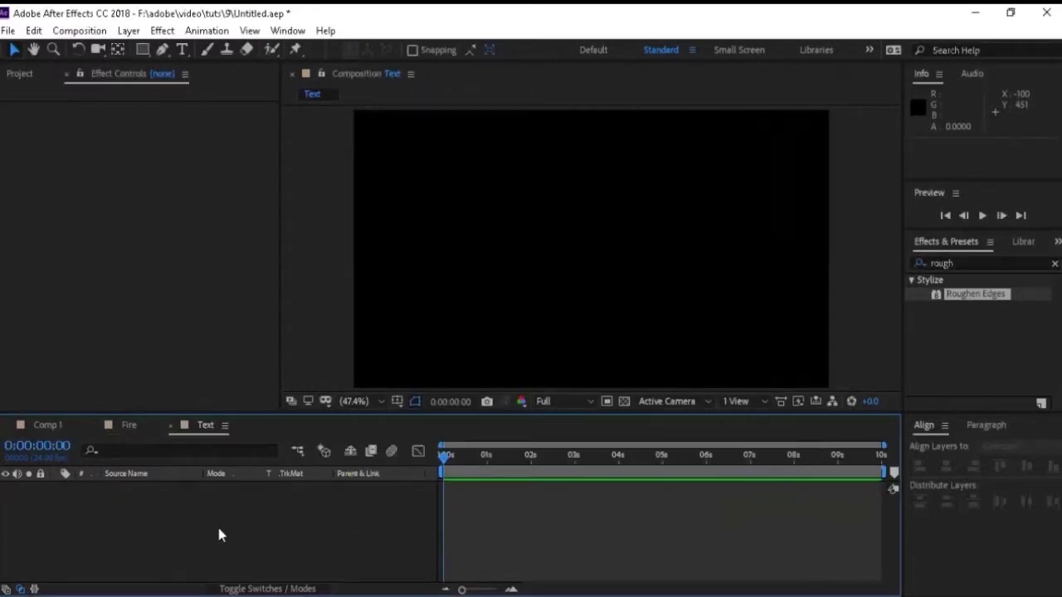
Add a text layer reading "Adobe tuts" to the Text composition
left_click(182, 49)
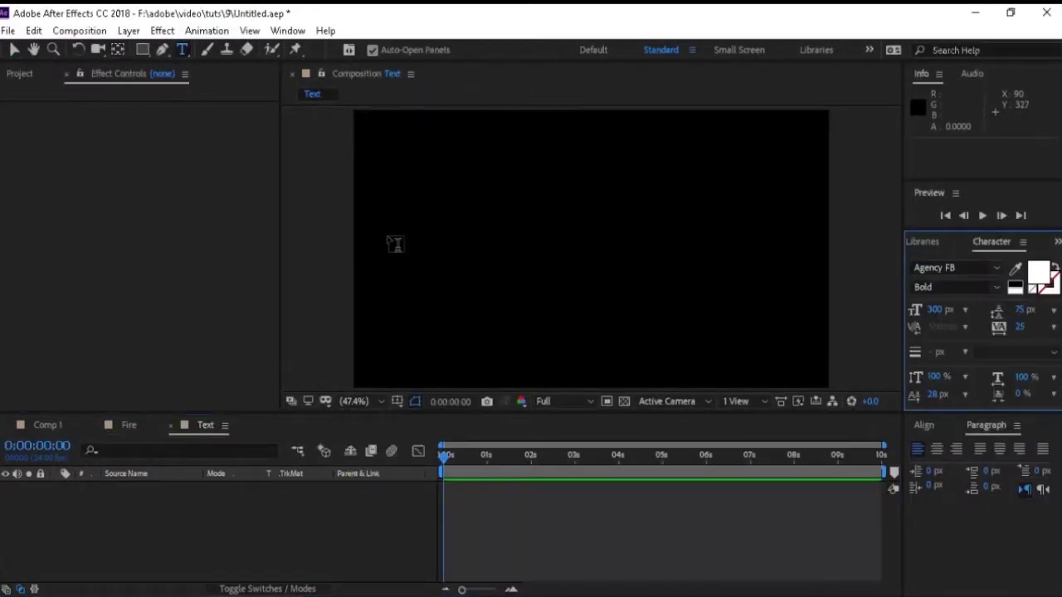
left_click(395, 244)
type("Adobe")
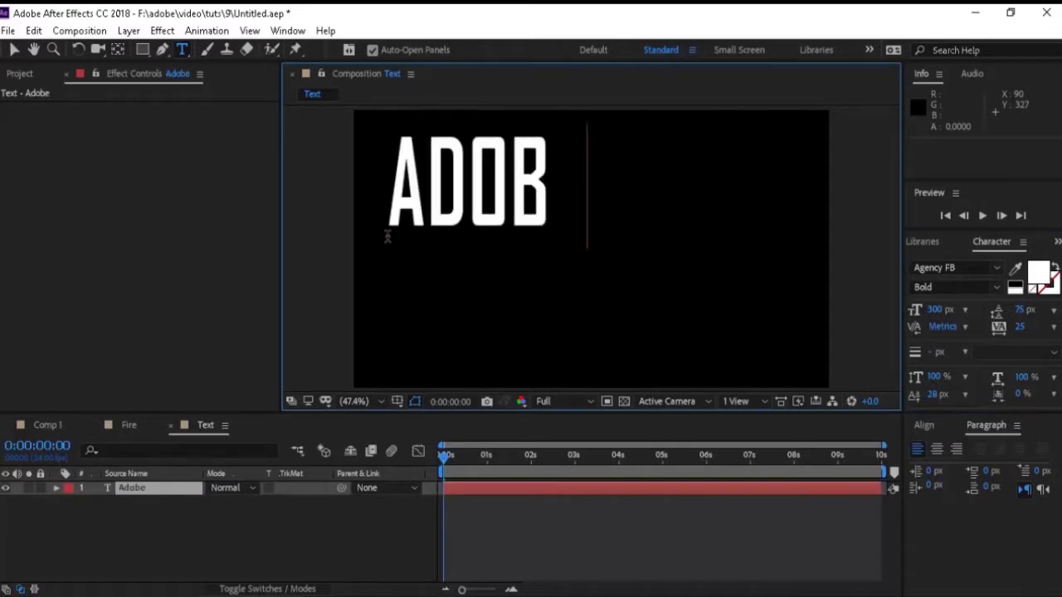
type(" tuts")
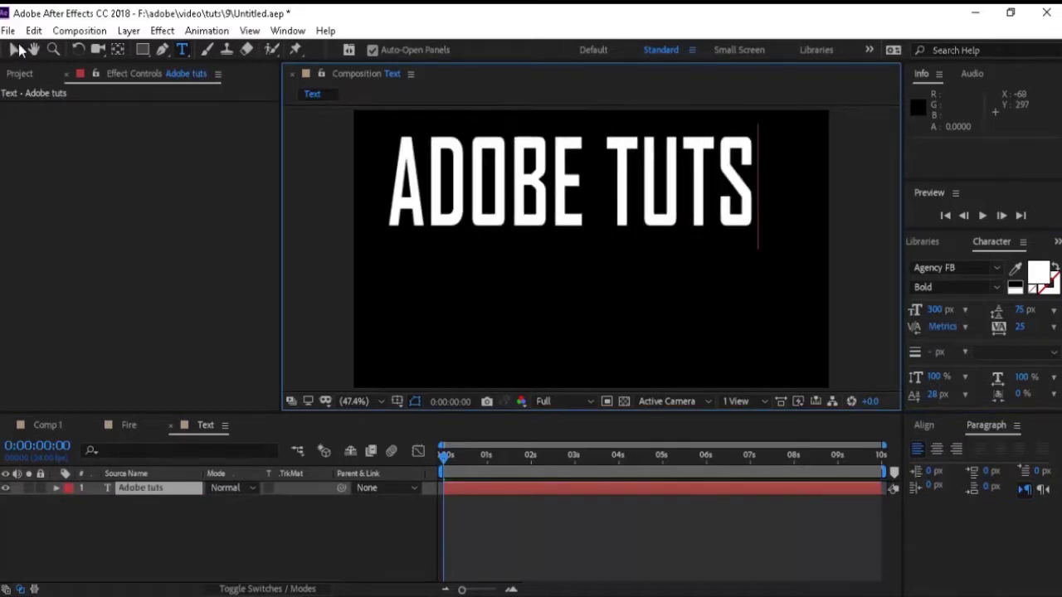
Center the Adobe tuts text horizontally and vertically in the composition
left_click(29, 47)
left_click(923, 425)
left_click(946, 467)
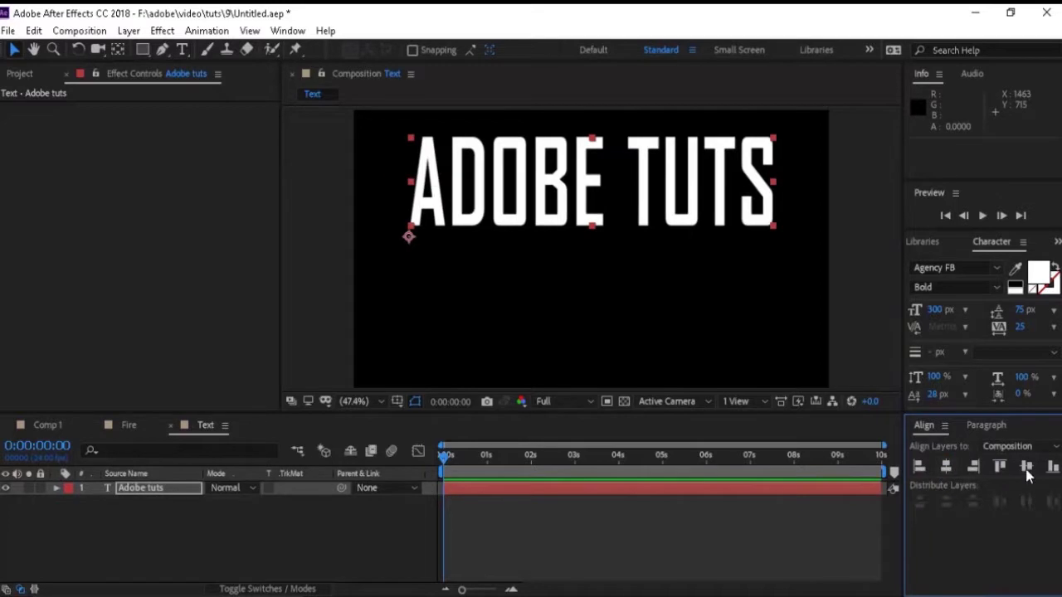
left_click(1026, 468)
left_click(334, 546)
Create masks from the Adobe tuts text layer
left_click(161, 490)
right_click(161, 489)
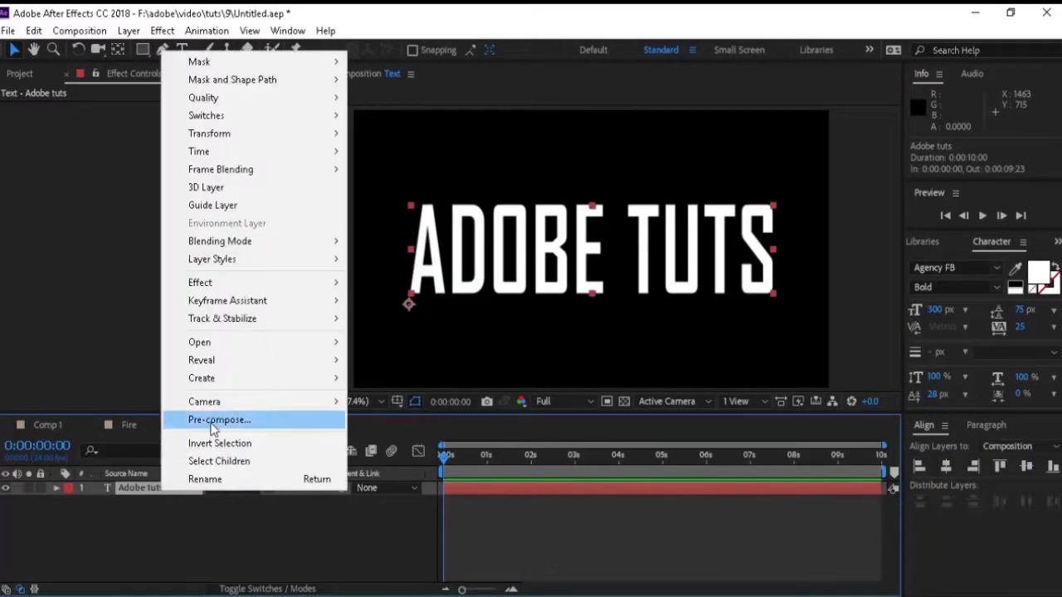
mouse_move(246, 384)
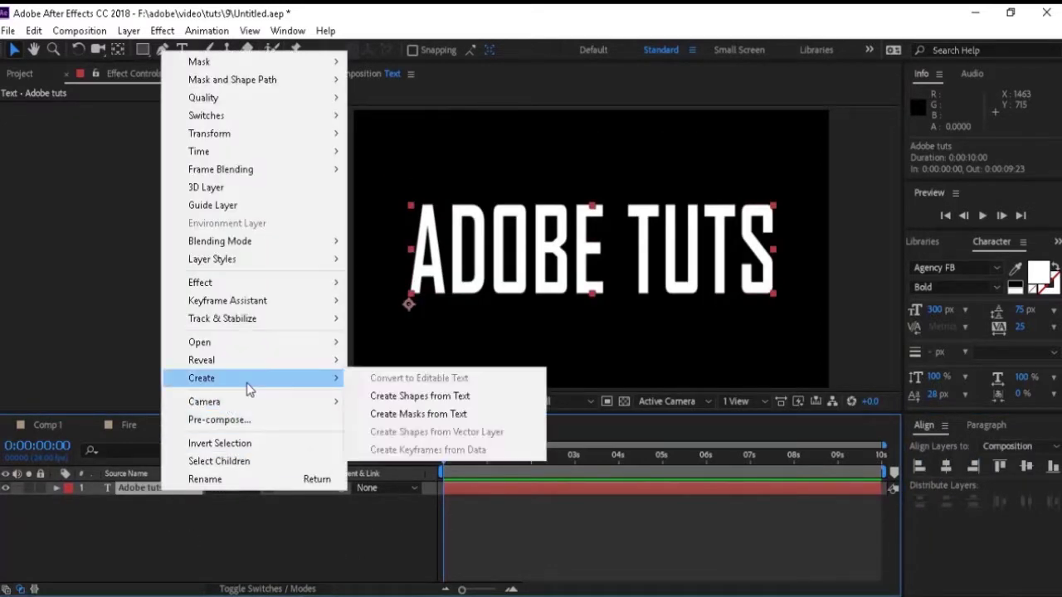
left_click(393, 417)
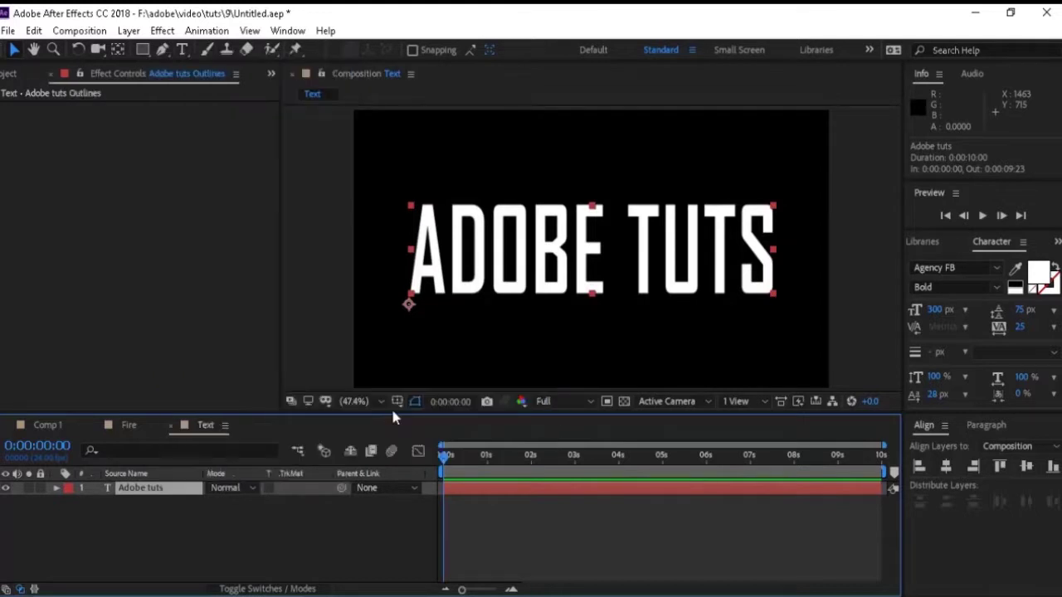
left_click(238, 548)
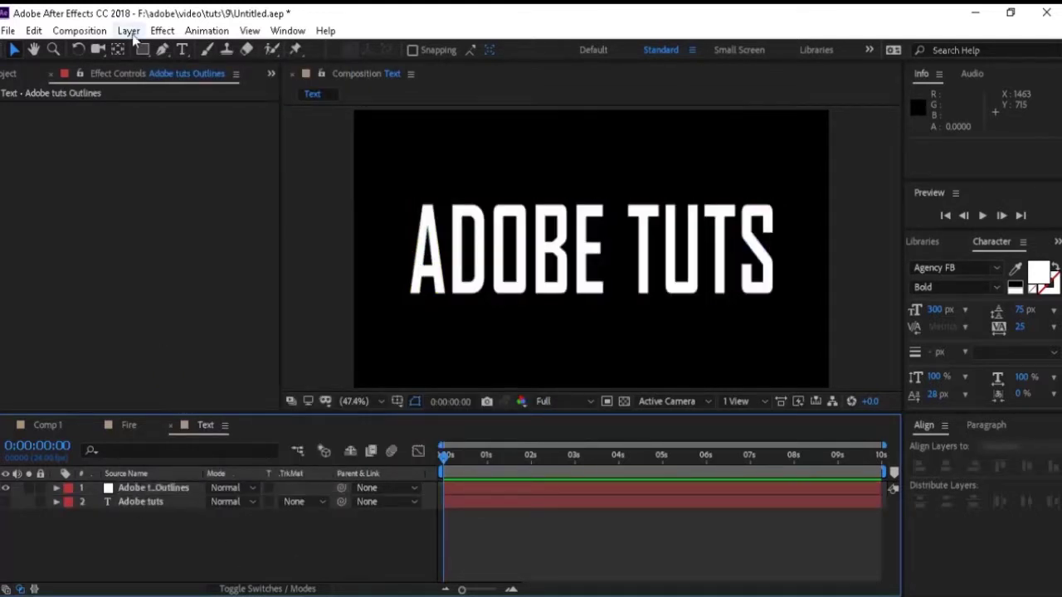
Add a white (FFFFFF) solid layer to the Text composition
left_click(128, 31)
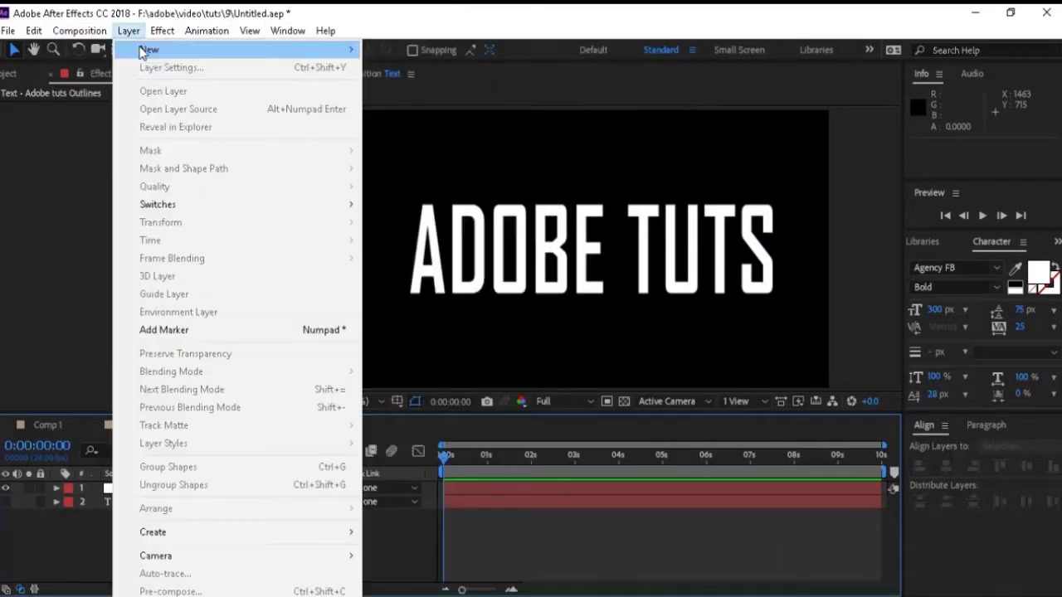
mouse_move(141, 50)
left_click(398, 67)
left_click(520, 406)
type("ffffff")
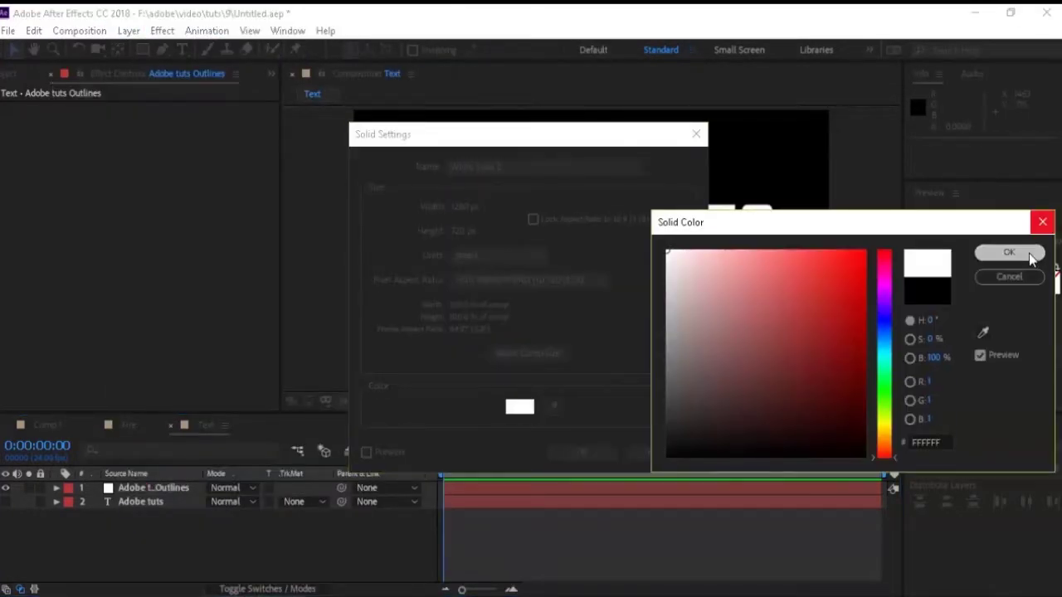
left_click(1029, 256)
left_click(599, 452)
Move the white solid beneath the Adobe tuts text layer and set its track matte to Luma
left_click_drag(149, 487, 170, 519)
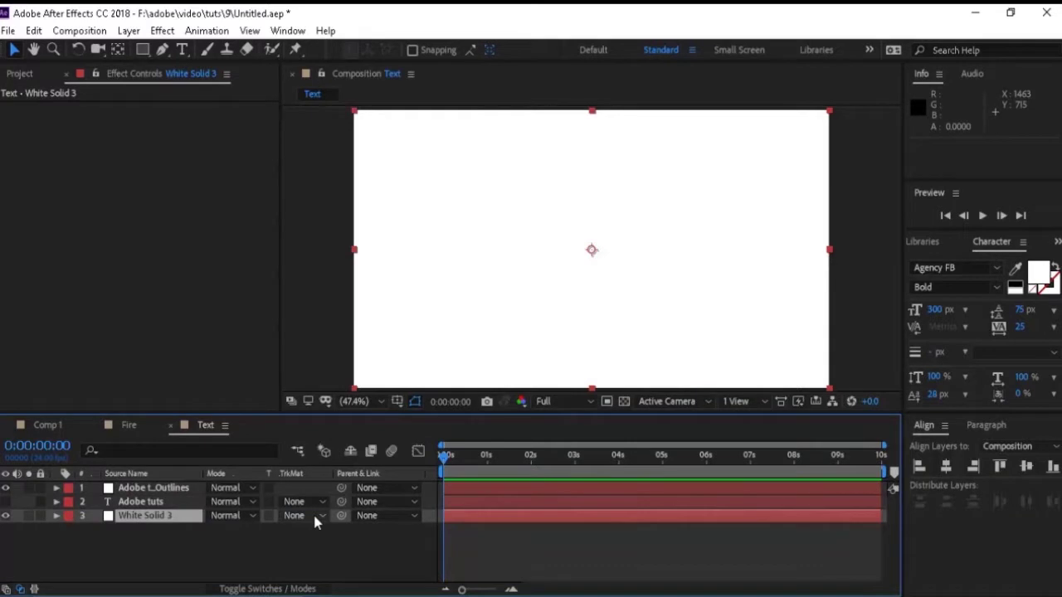
left_click(313, 512)
left_click(361, 484)
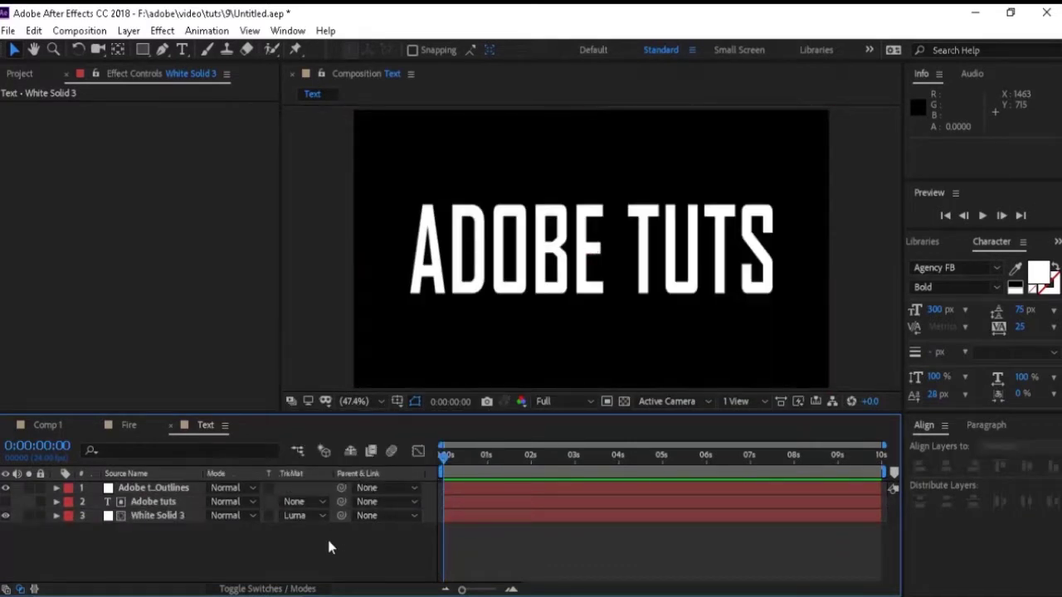
Copy the Adobe tuts Outlines layer into the Fire composition
left_click(176, 489)
key("ctrl+c")
left_click(125, 425)
key("ctrl+v")
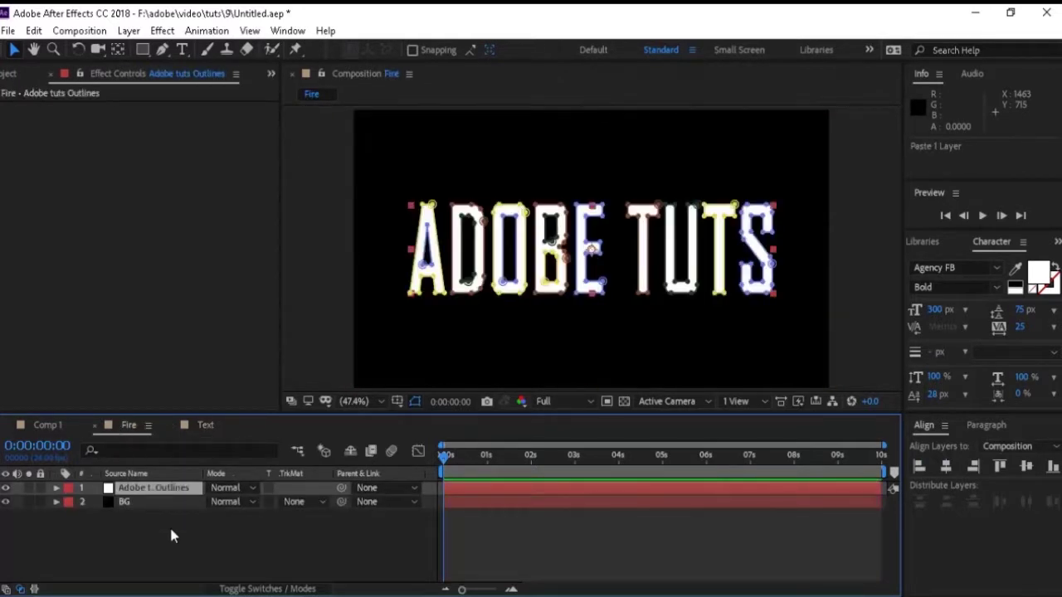
Place the Text composition beneath BG in the Fire composition and make it a 3D layer
left_click(11, 75)
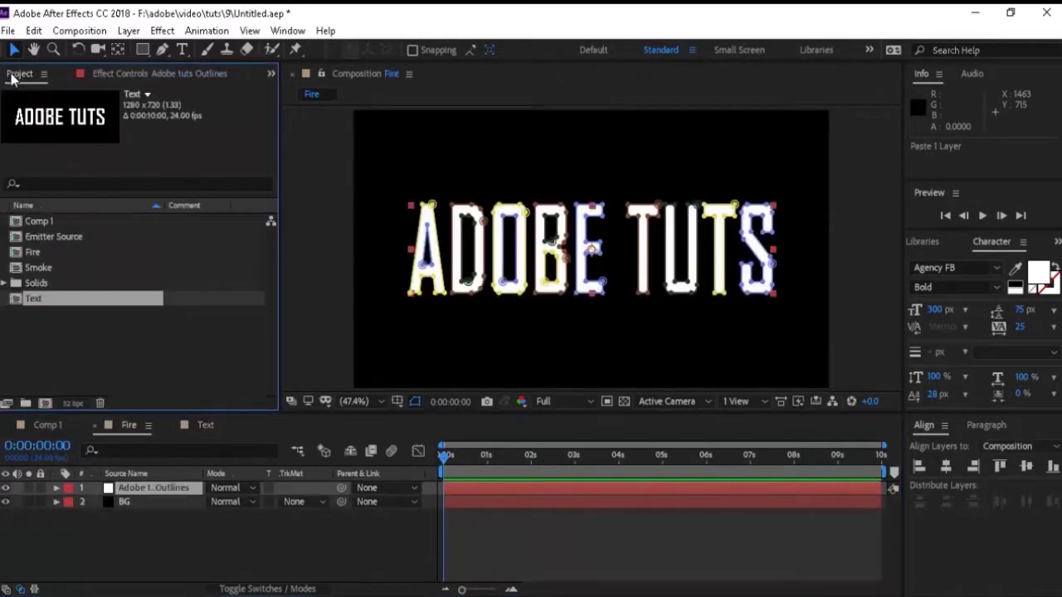
left_click_drag(40, 299, 100, 515)
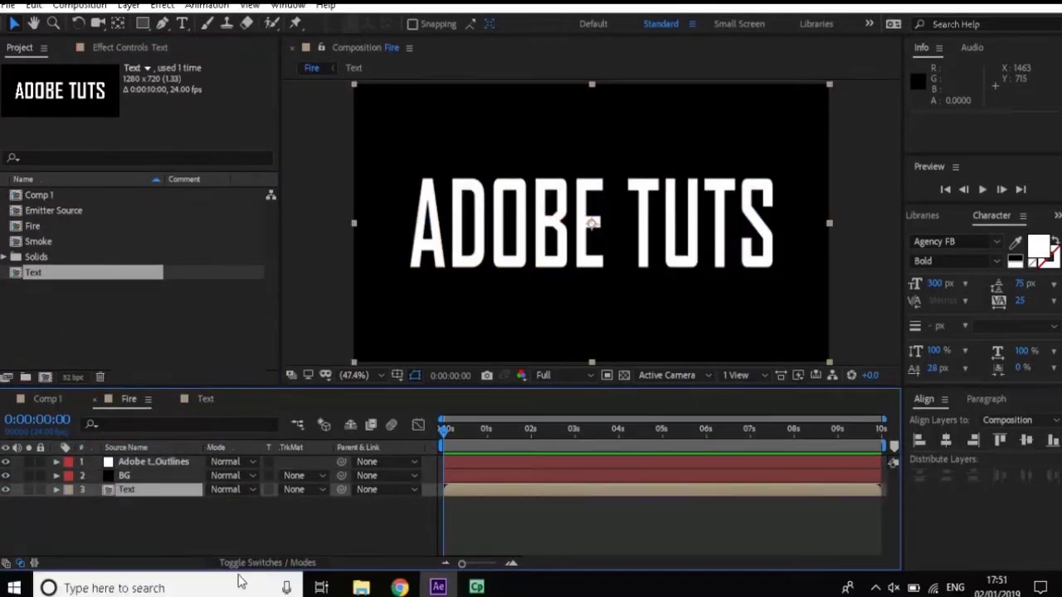
left_click(290, 563)
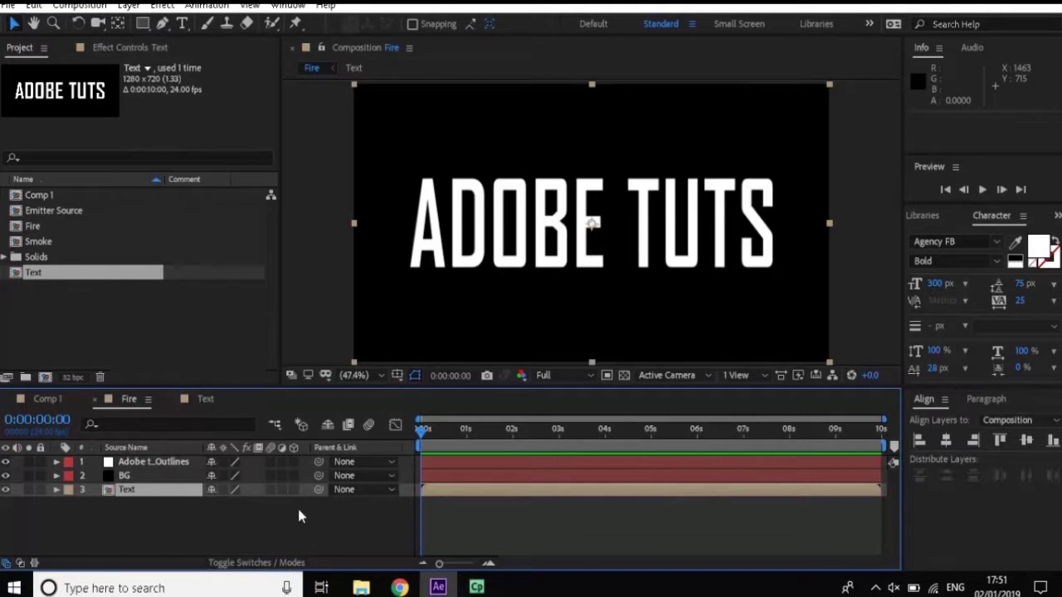
left_click(293, 489)
left_click(255, 525)
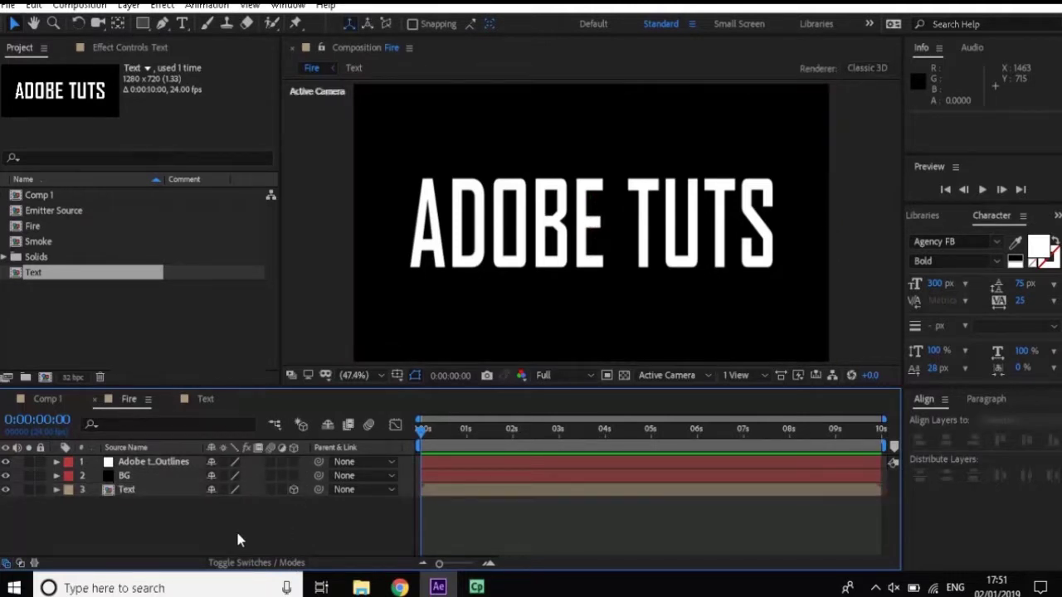
Add a solid layer named Element to the Fire composition
key("ctrl+y")
type("Elemen")
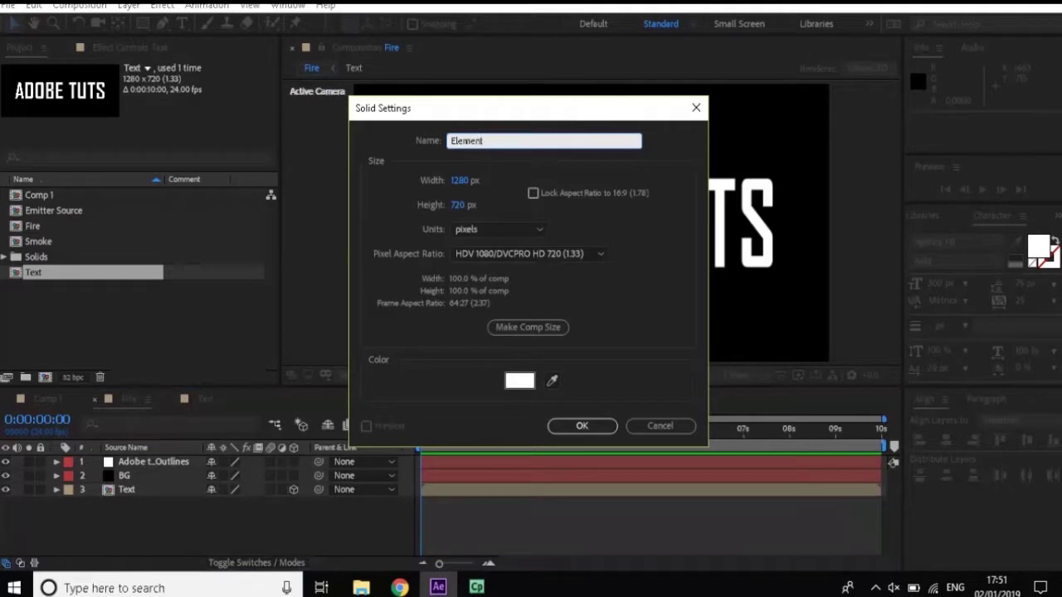
type("t")
key("Return")
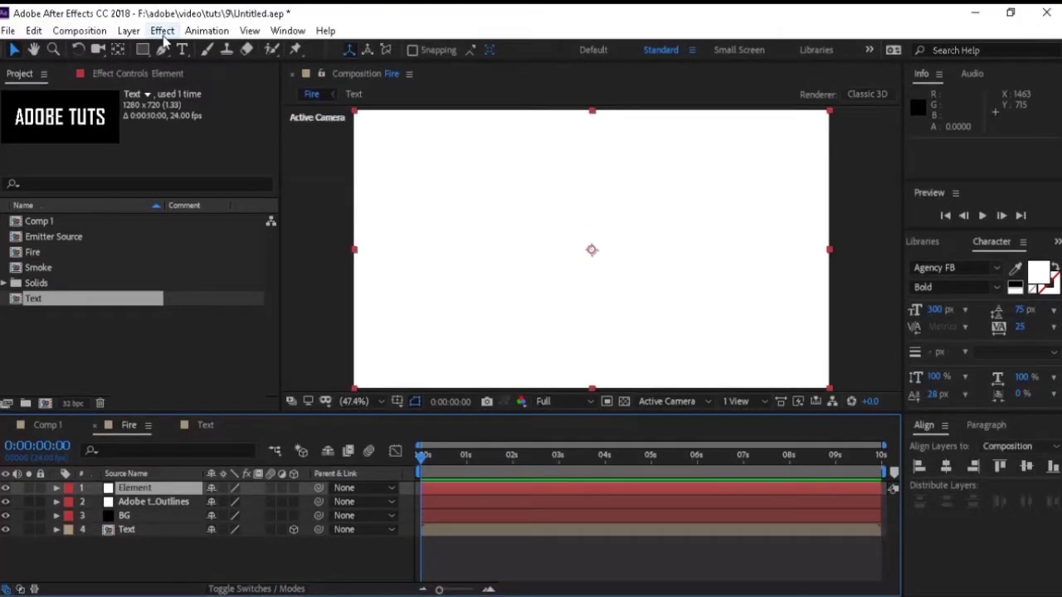
Apply the Video Copilot Element effect to the Element layer
left_click(164, 35)
mouse_move(319, 564)
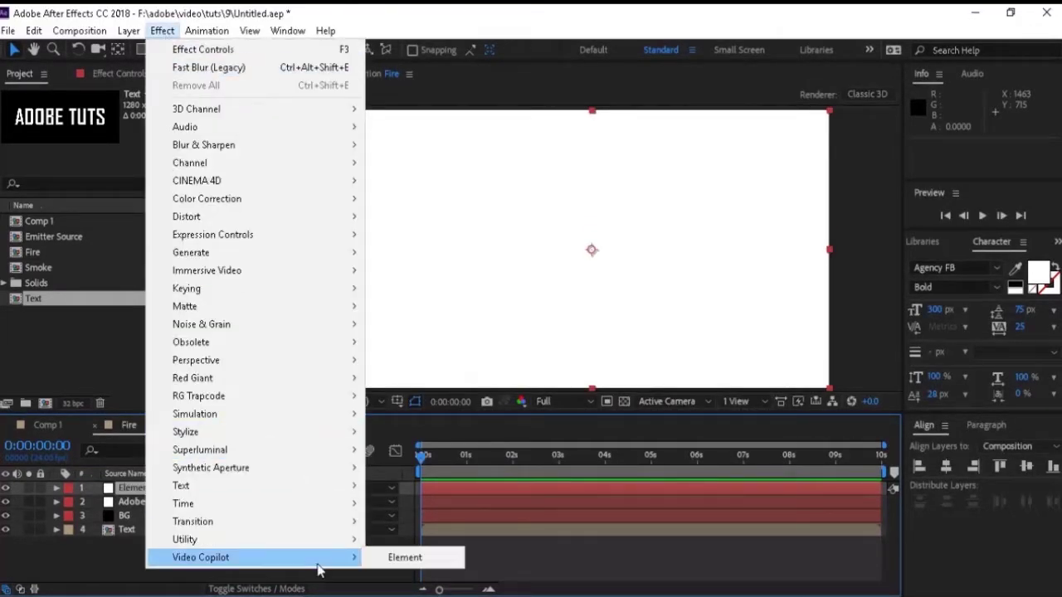
left_click(408, 562)
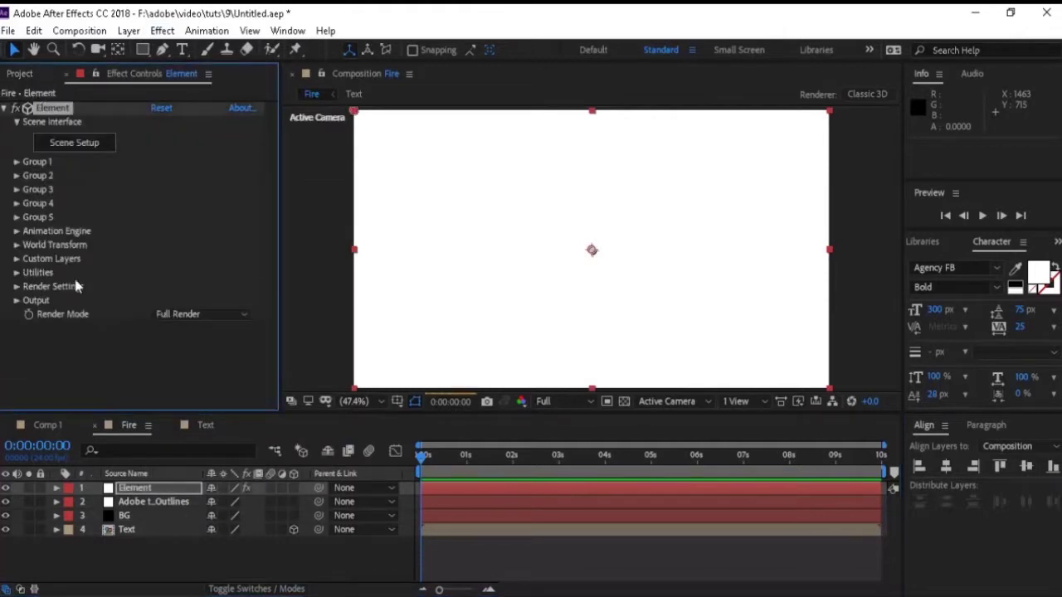
Assign the Adobe tuts Outlines layer to Path Layer 1 in Element's Custom Text and Masks settings
left_click(16, 260)
left_click(30, 273)
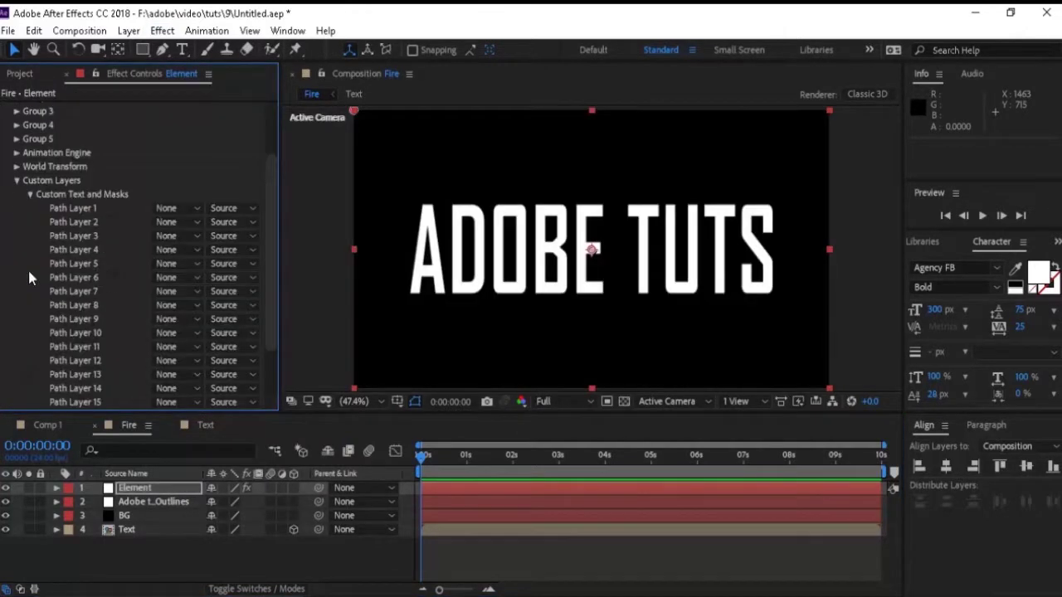
left_click(177, 209)
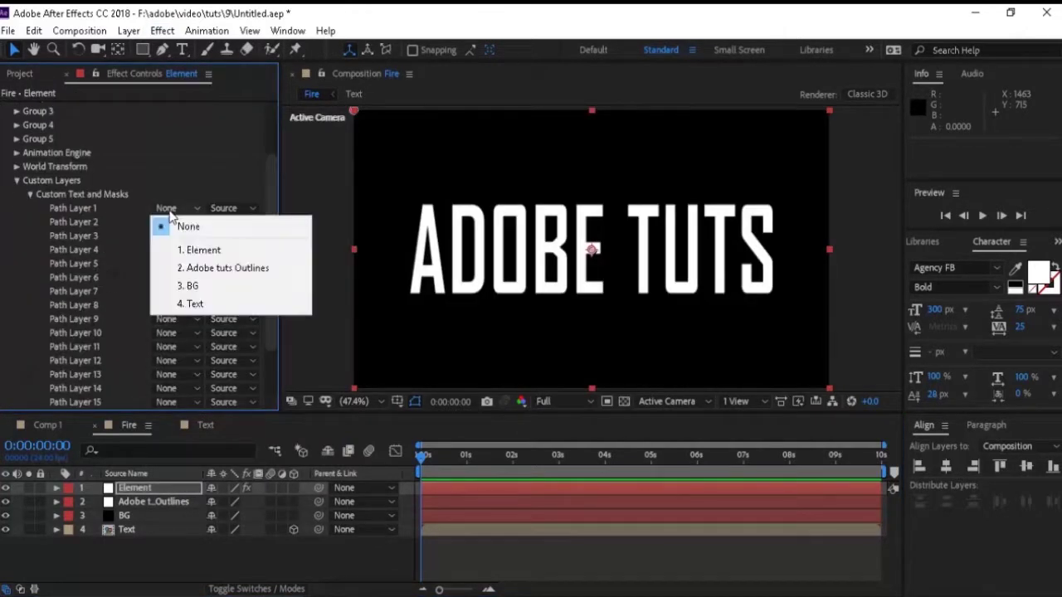
left_click(195, 268)
left_click(274, 125)
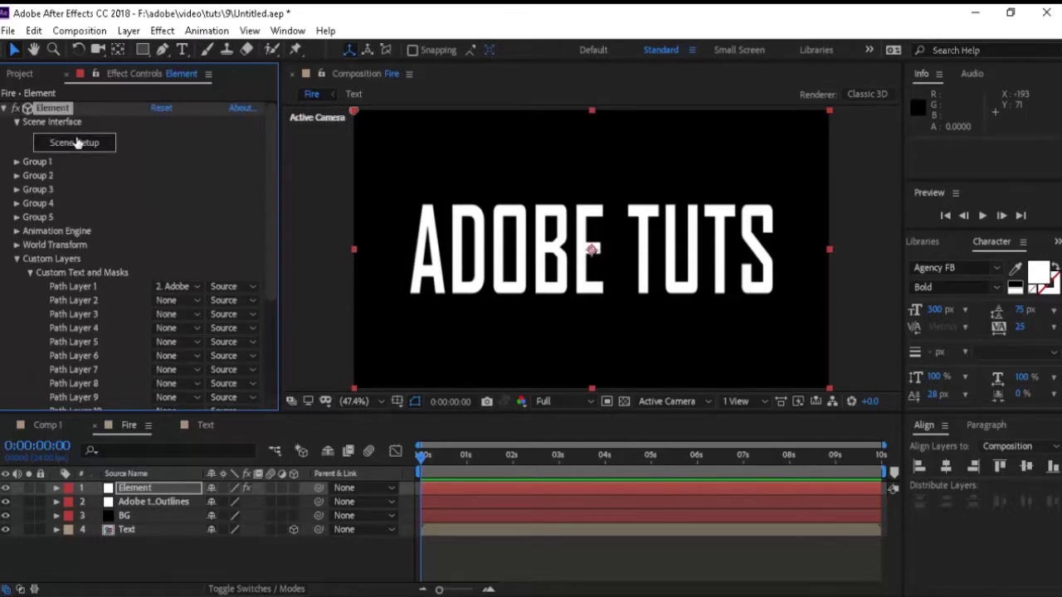
Extrude the text path in Element's Scene Setup and apply the gold-coloured material from the Physical presets
left_click(75, 143)
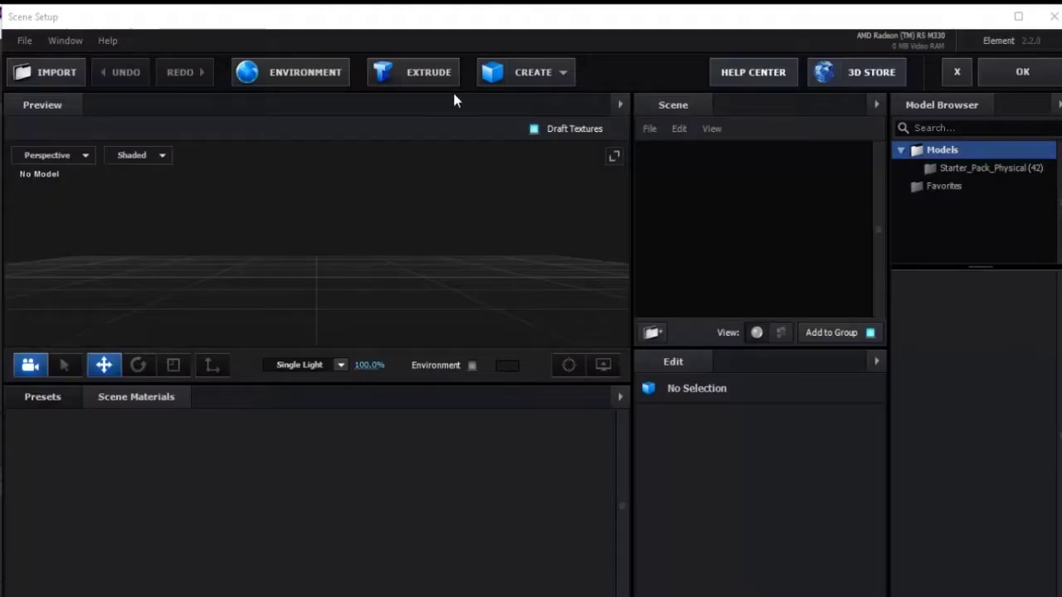
left_click(417, 75)
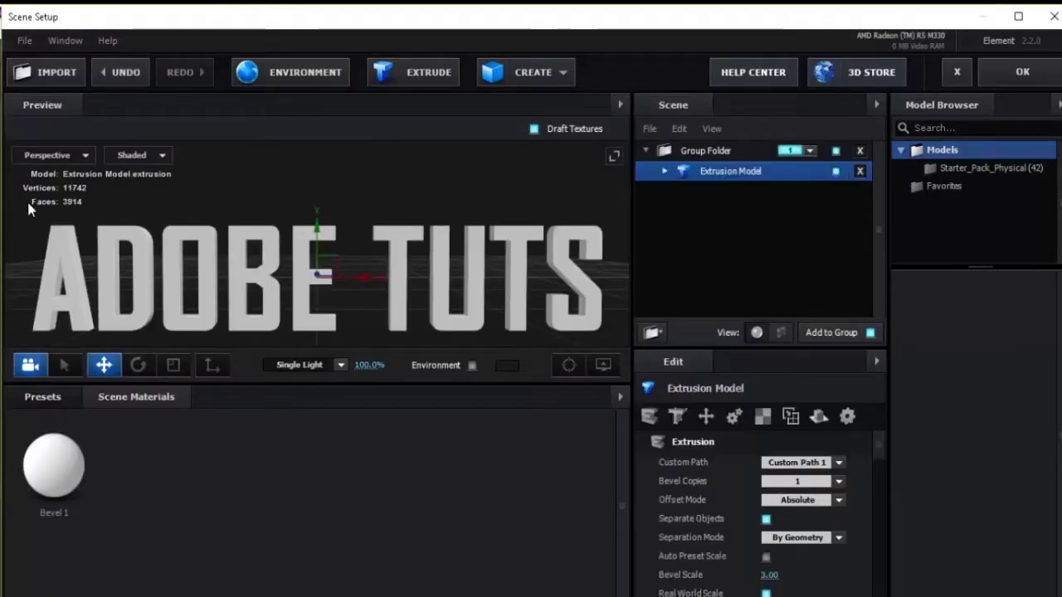
left_click(54, 398)
left_click(79, 473)
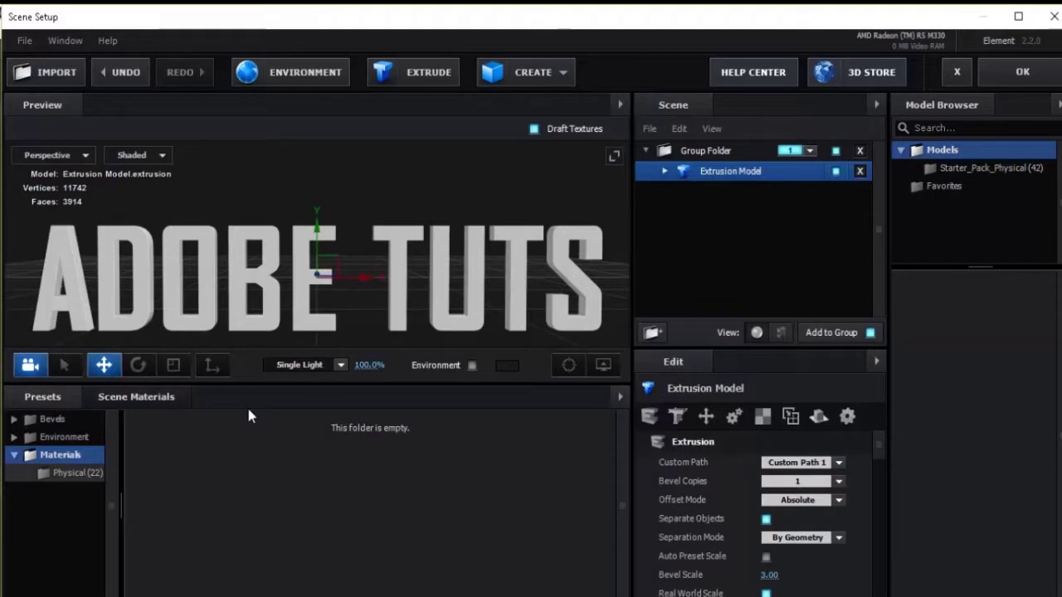
left_click(245, 579)
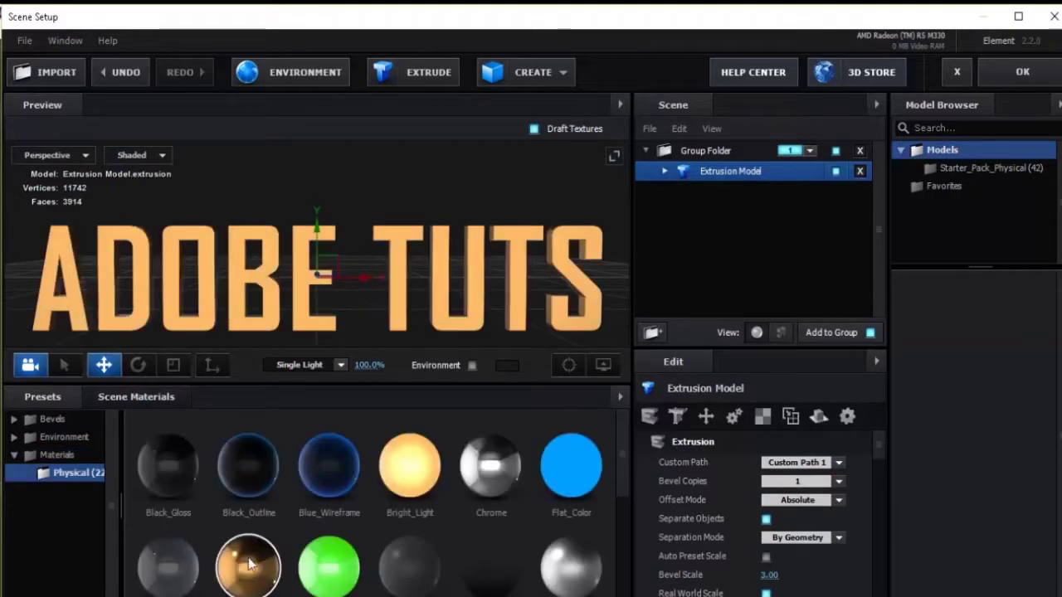
Set the extrusion model's Bevel Scale to 0.25 and accept the Element scene
left_click(770, 575)
type(".25")
key("Return")
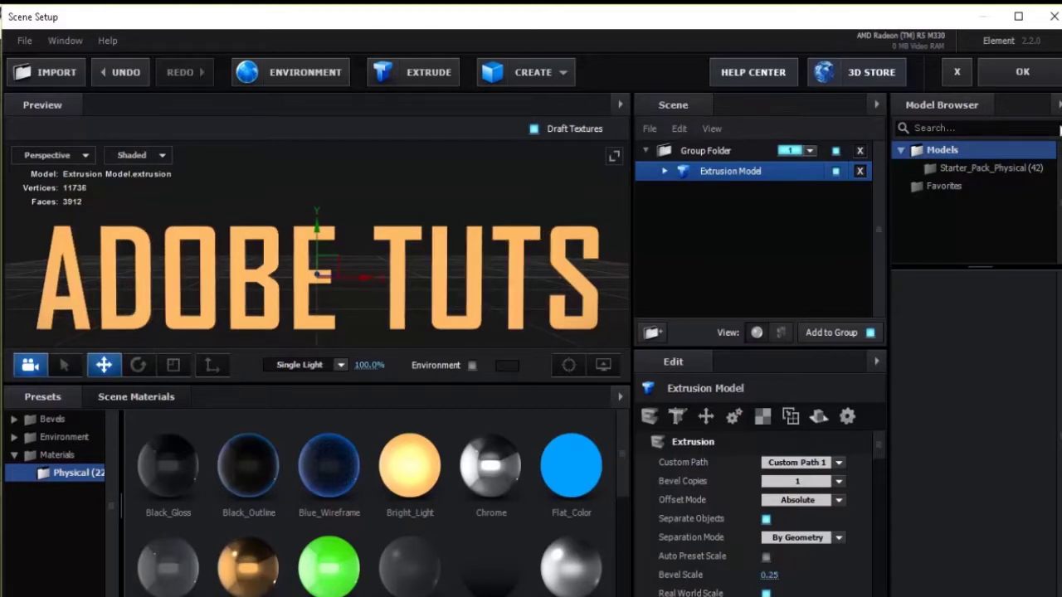
left_click(1024, 73)
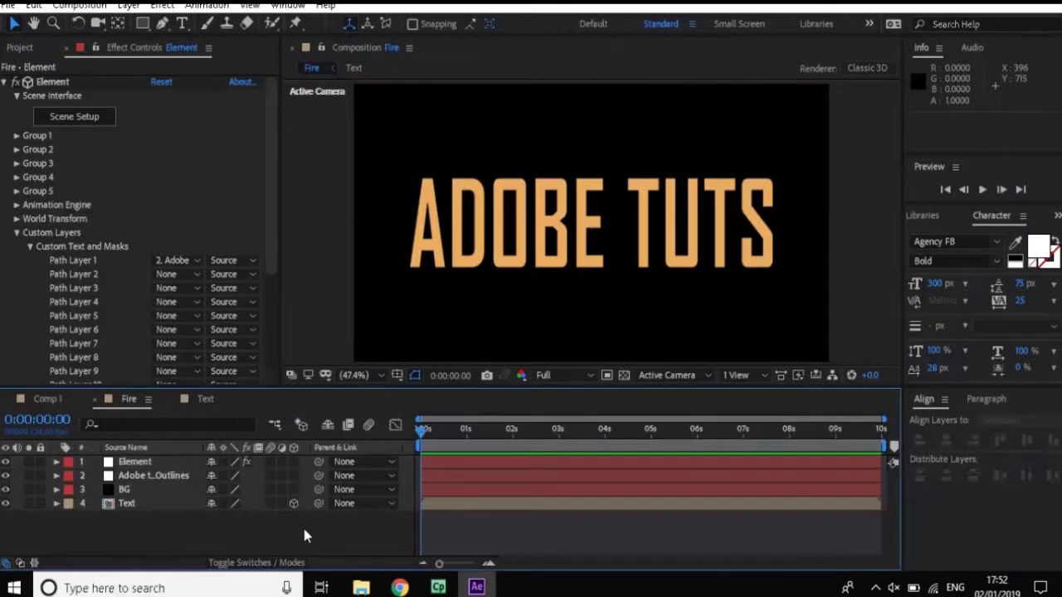
Add a 1280 x 720 px white solid named Particles-1 to the Fire composition
key("ctrl+y")
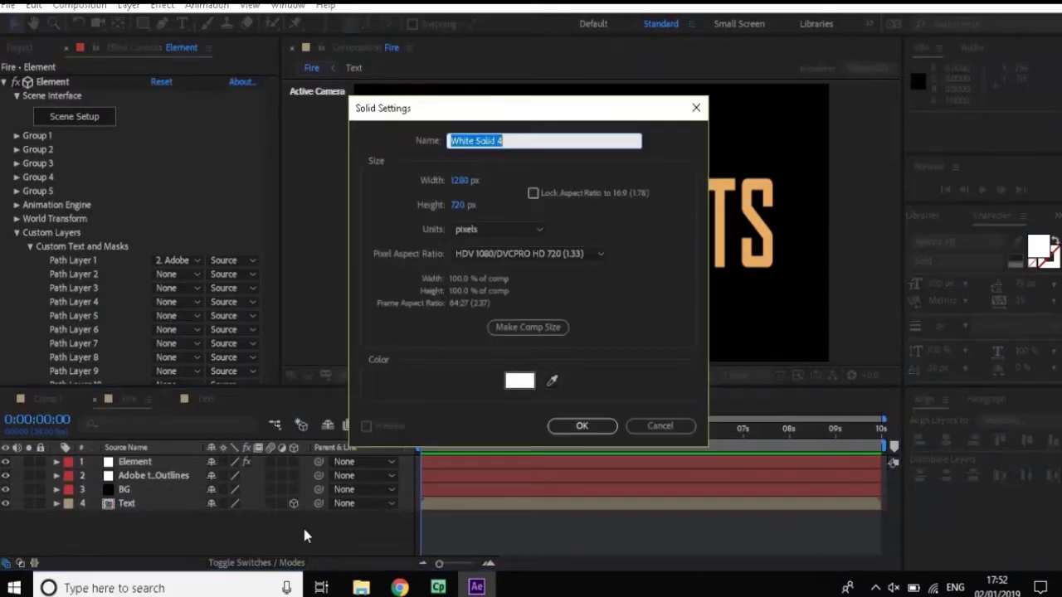
type("Particles-1")
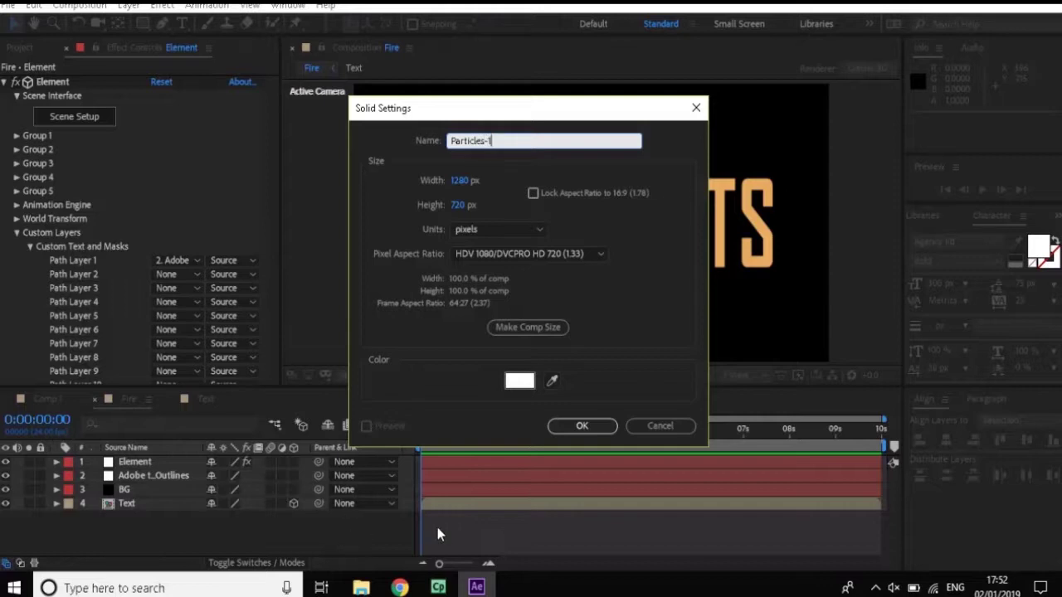
left_click(594, 432)
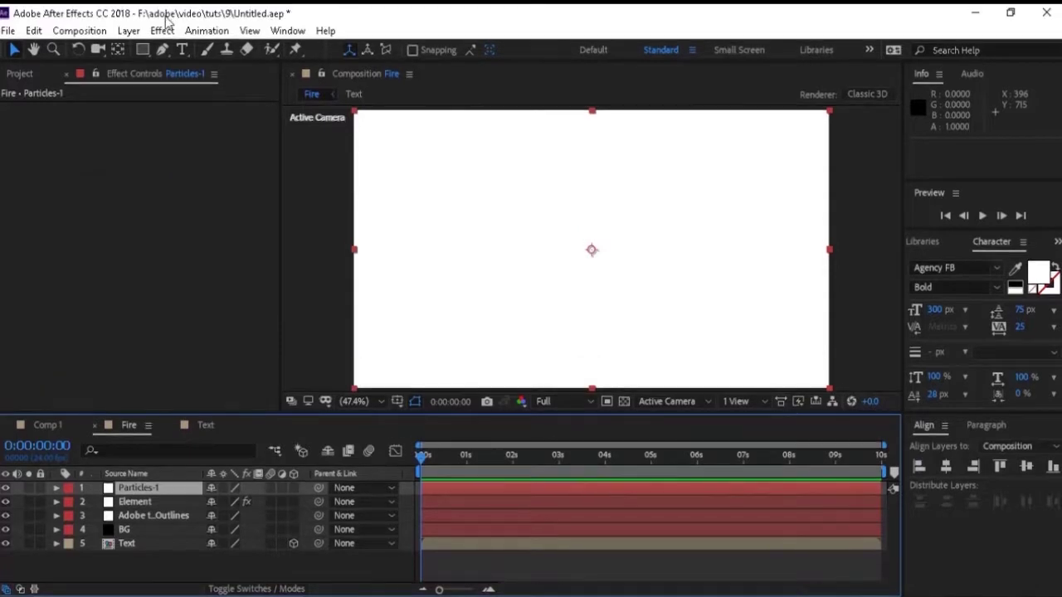
Apply the RG Trapcode Particular effect to the Particles-1 layer
left_click(163, 30)
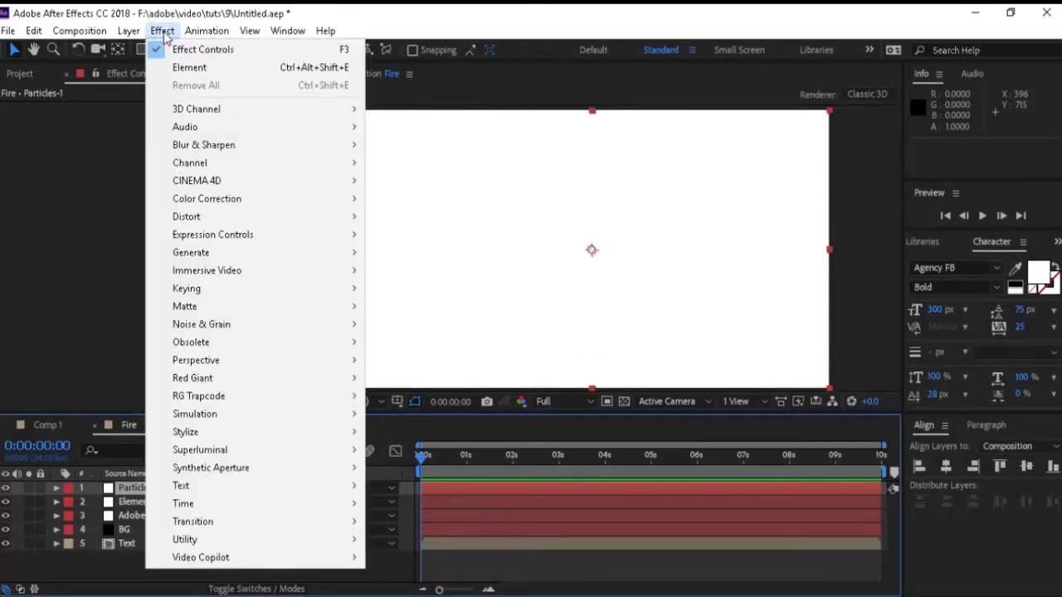
mouse_move(263, 398)
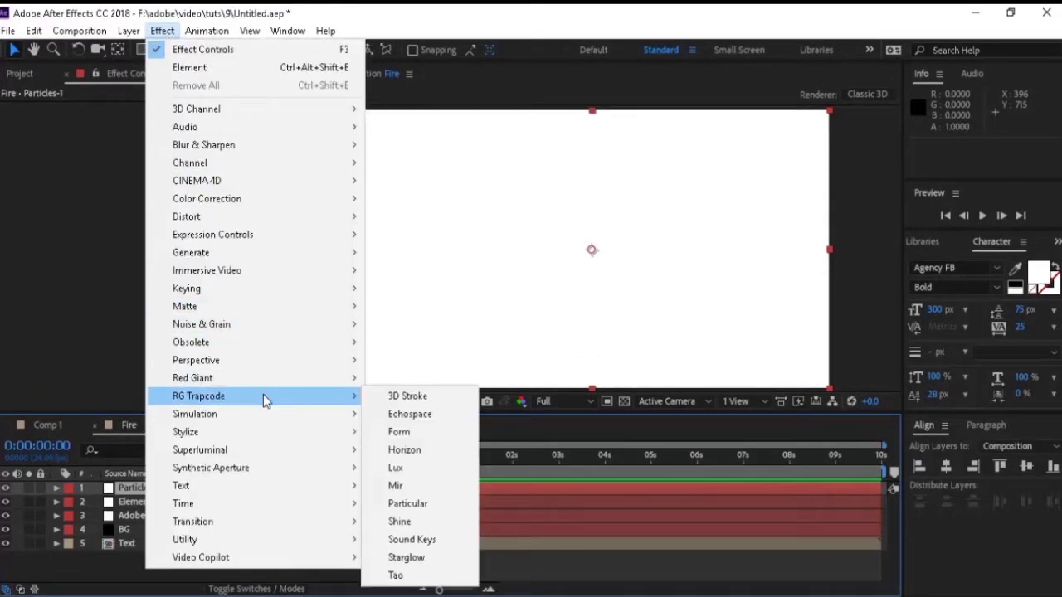
left_click(408, 504)
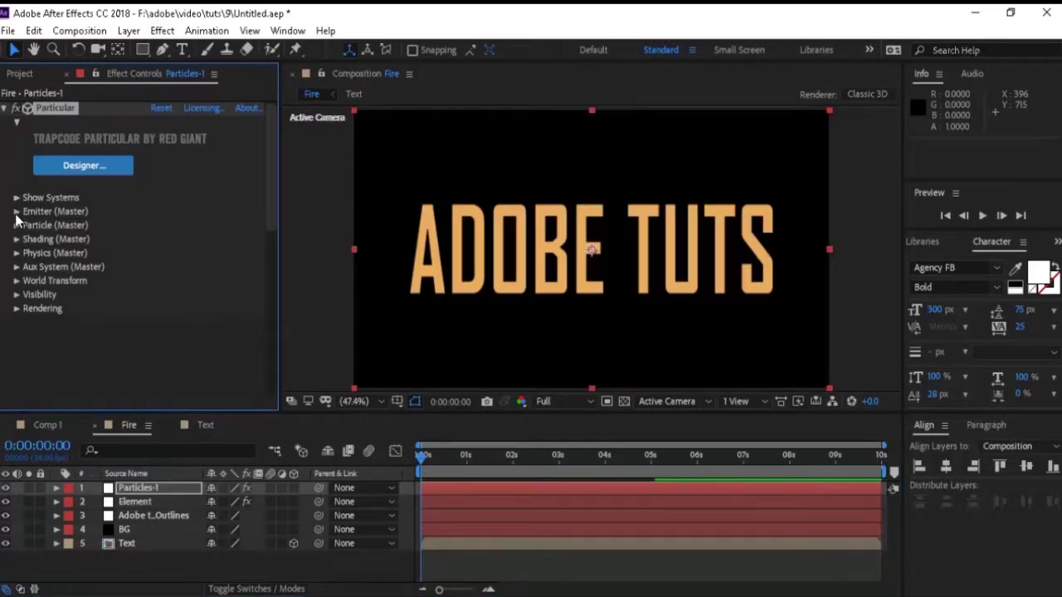
Set Particular's master Emitter Type to Layer and choose the Text composition as the Layer Emitter
left_click(16, 212)
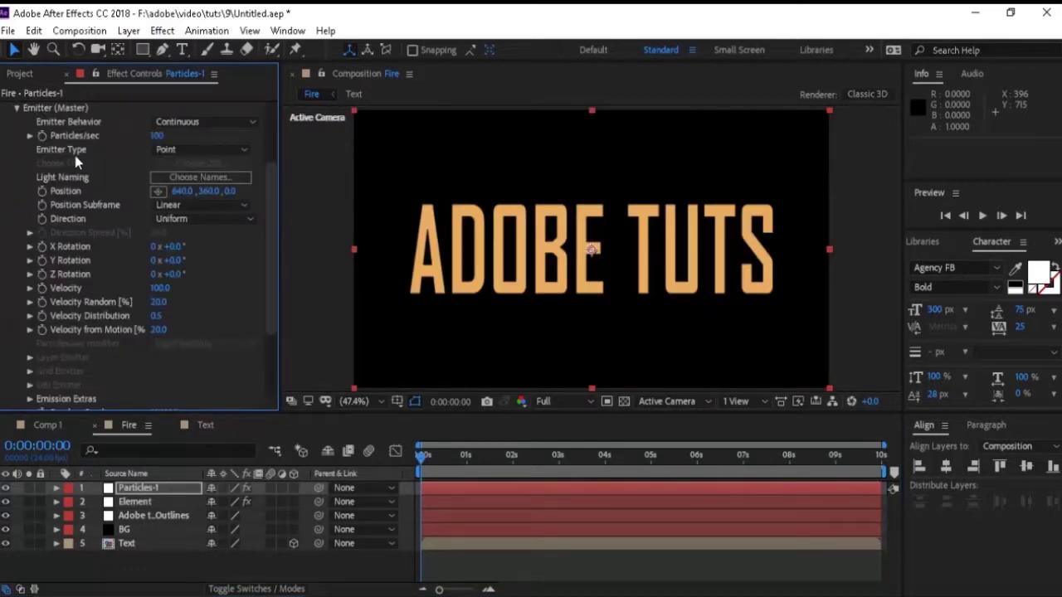
left_click(200, 149)
left_click(211, 261)
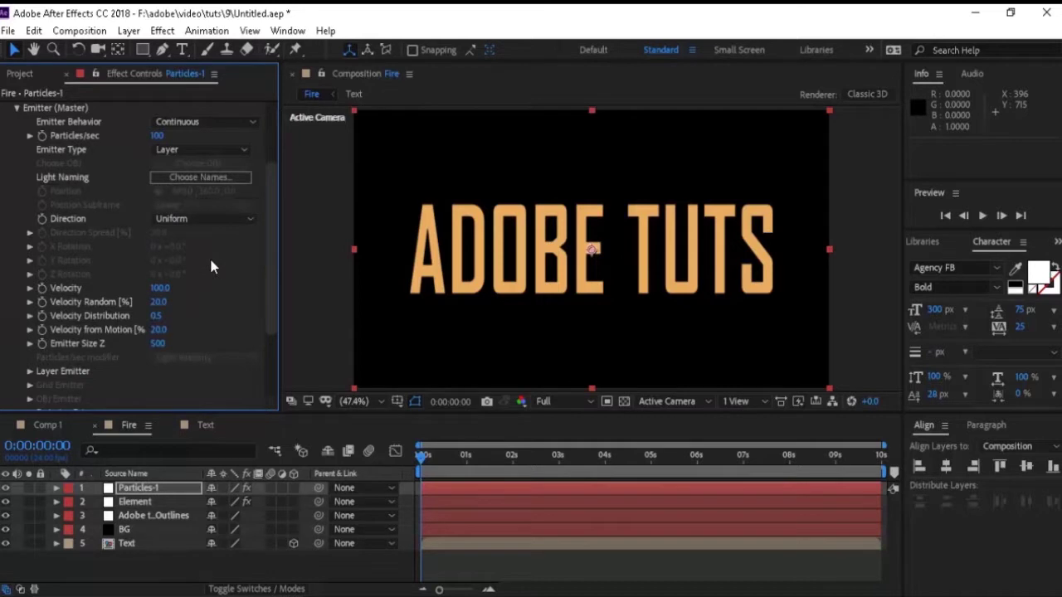
left_click(29, 370)
left_click(162, 375)
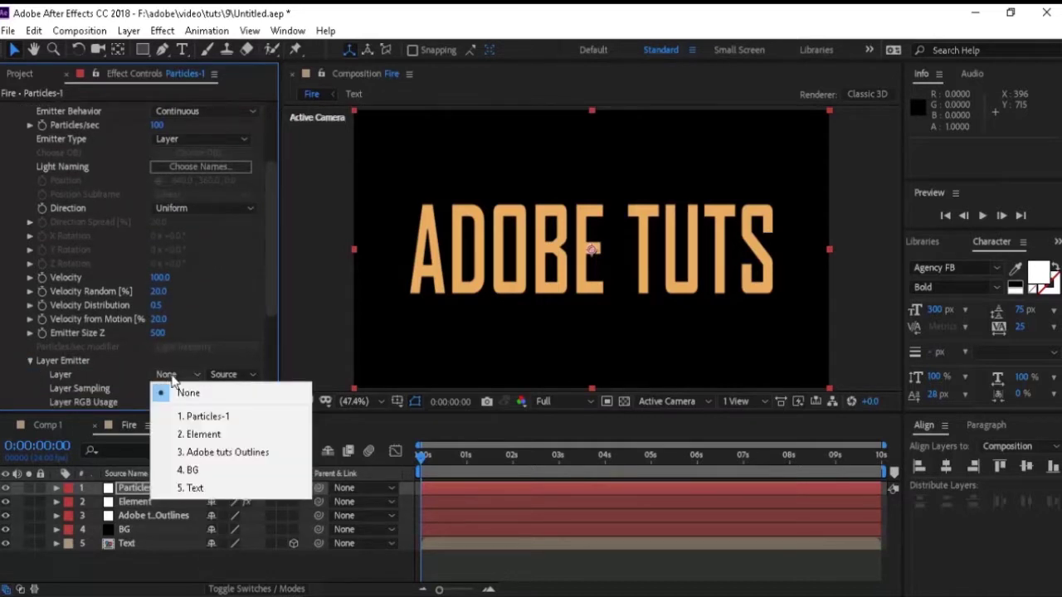
left_click(196, 488)
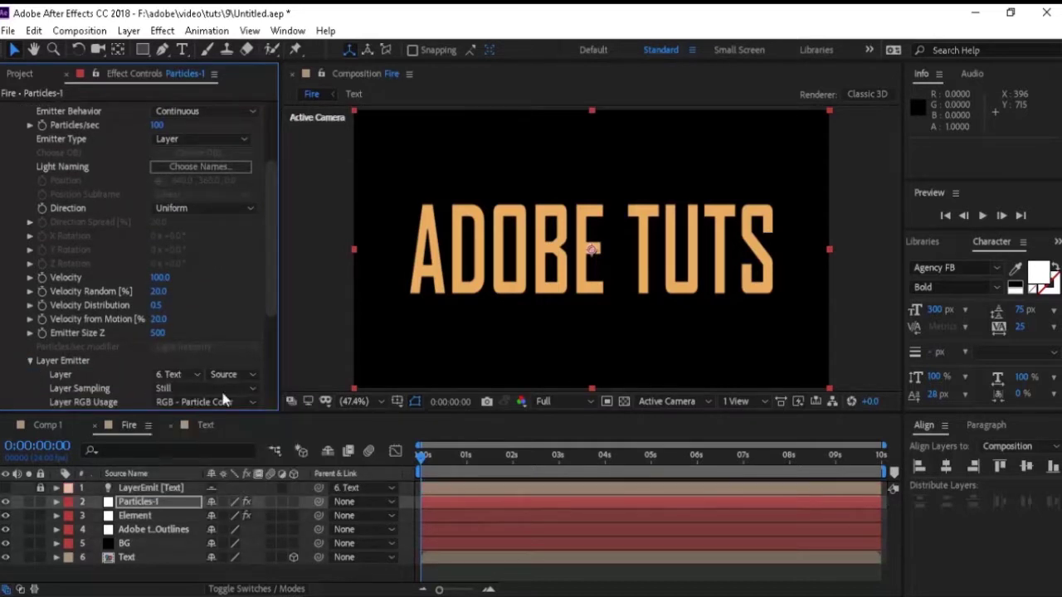
Set Particular's master emitter to 300000 Particles/sec
scroll(271, 299, "up", 2)
left_click(161, 187)
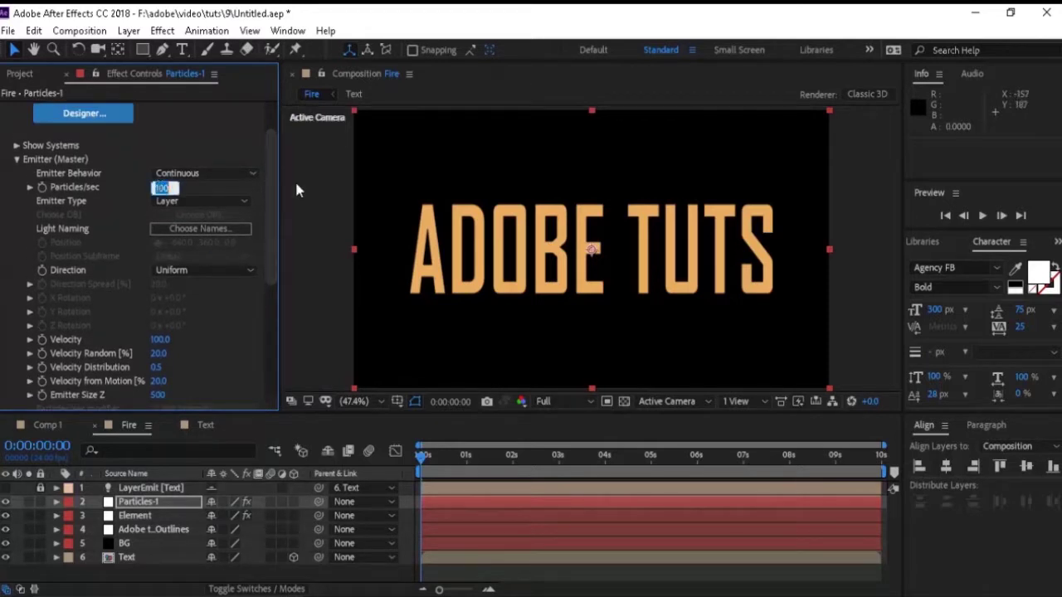
type("30000")
key("Return")
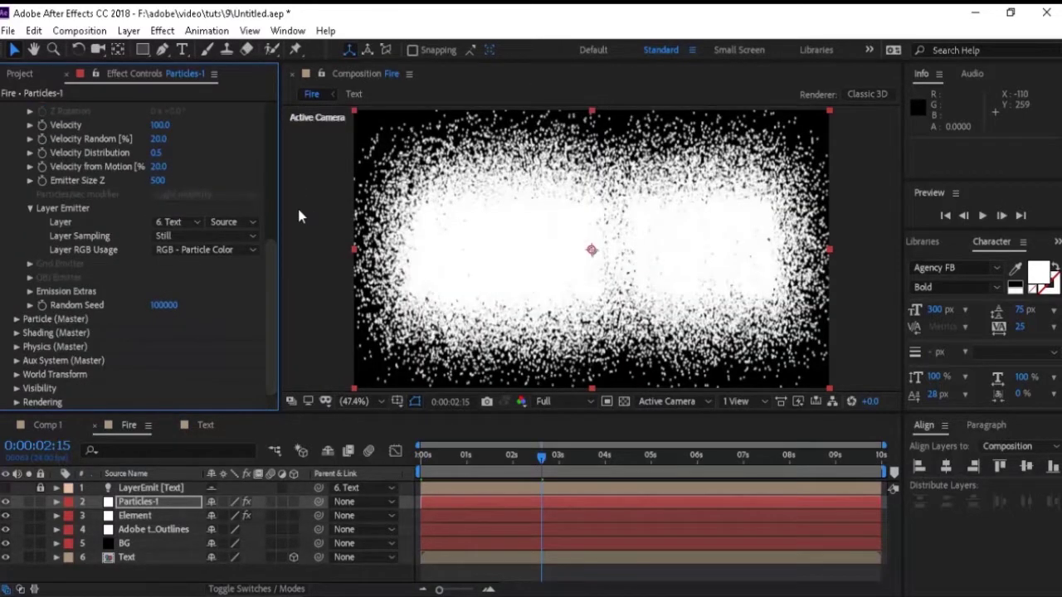
left_click(16, 318)
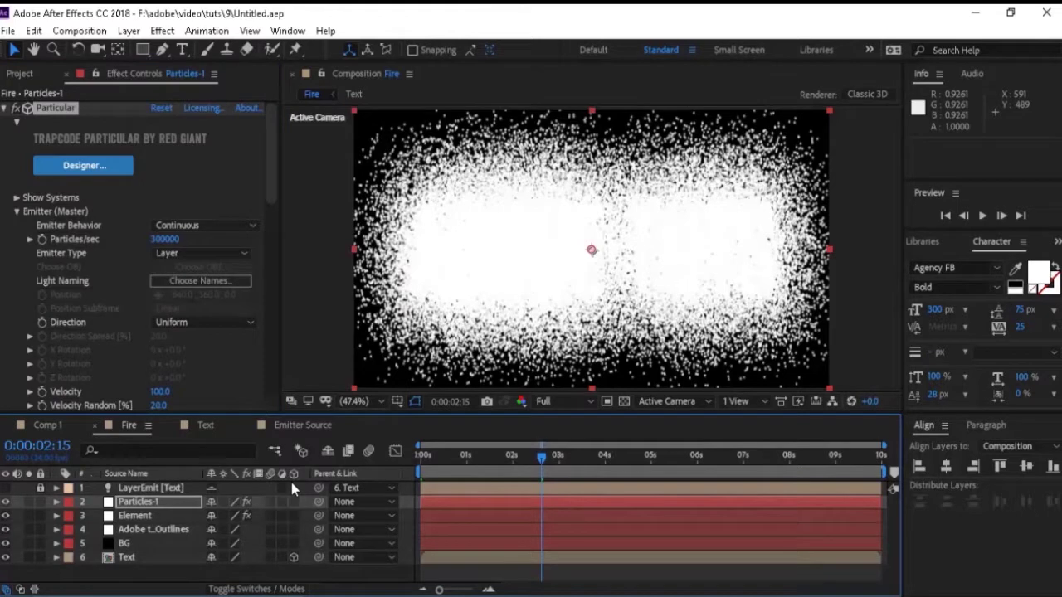
Apply the Turbulent Noise effect to the Adobe tuts Outlines layer in the Text composition
left_click(207, 428)
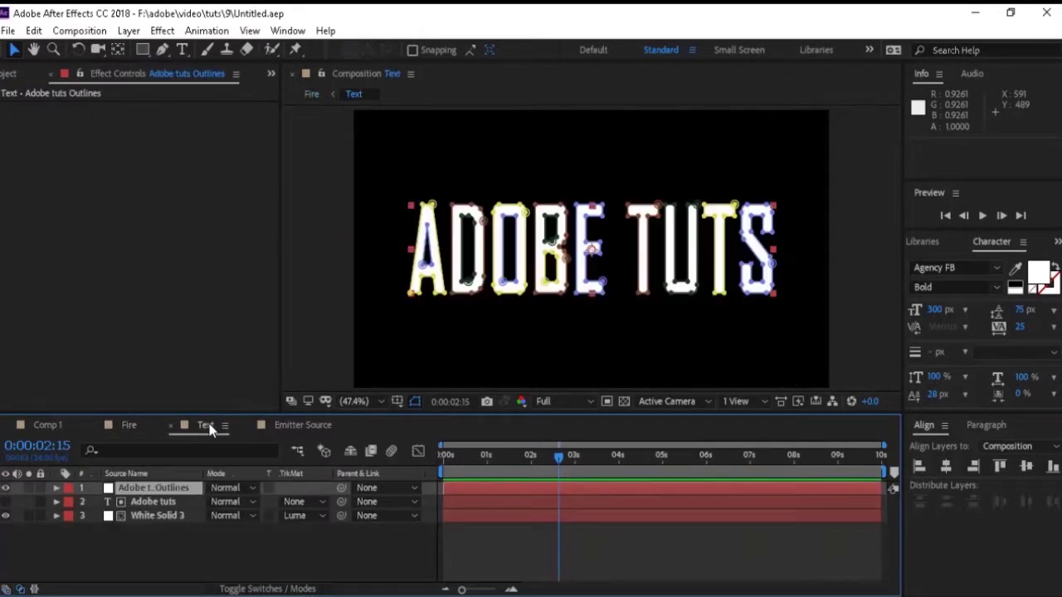
left_click(162, 31)
mouse_move(247, 324)
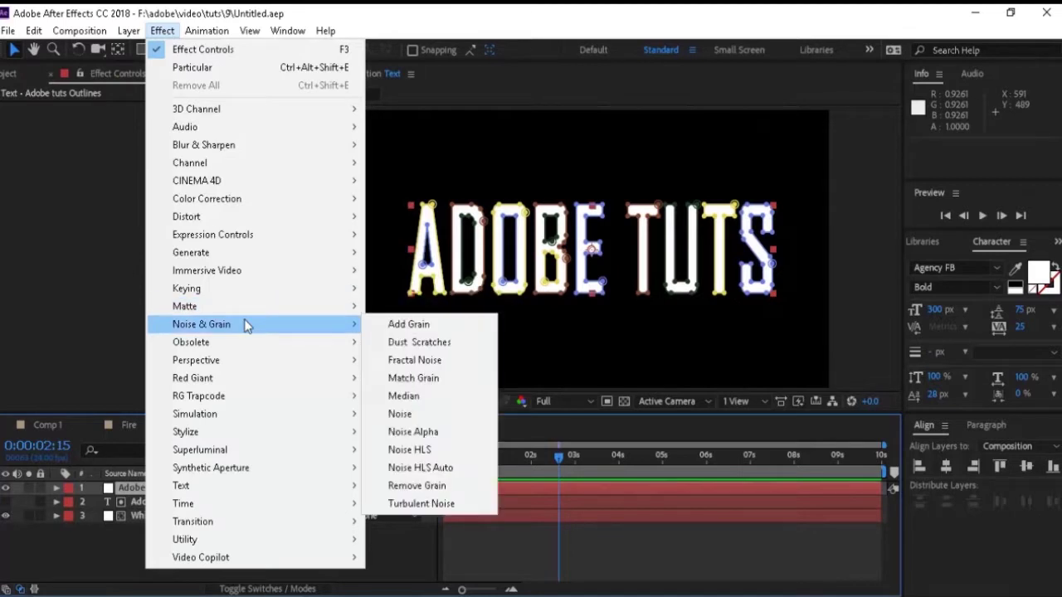
left_click(420, 504)
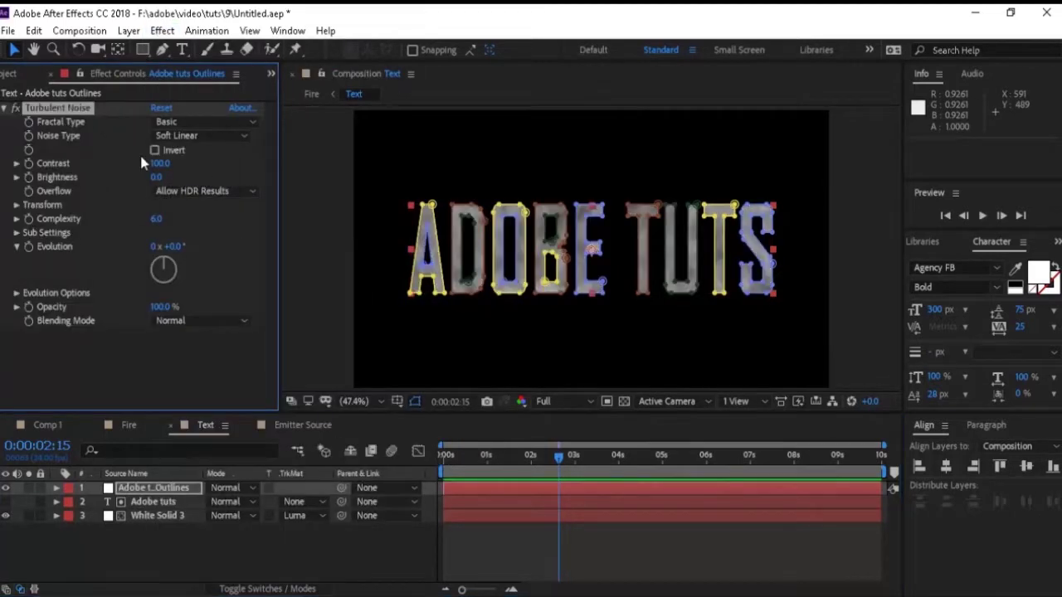
Set the Turbulent Noise Fractal Type to Rocky and its Contrast to 250
left_click(196, 124)
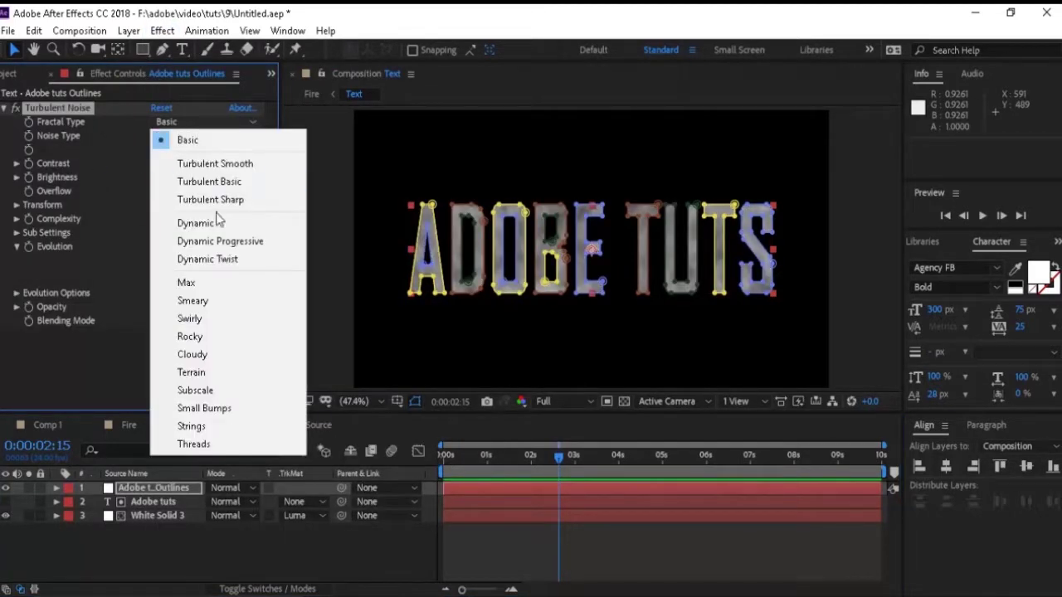
left_click(213, 337)
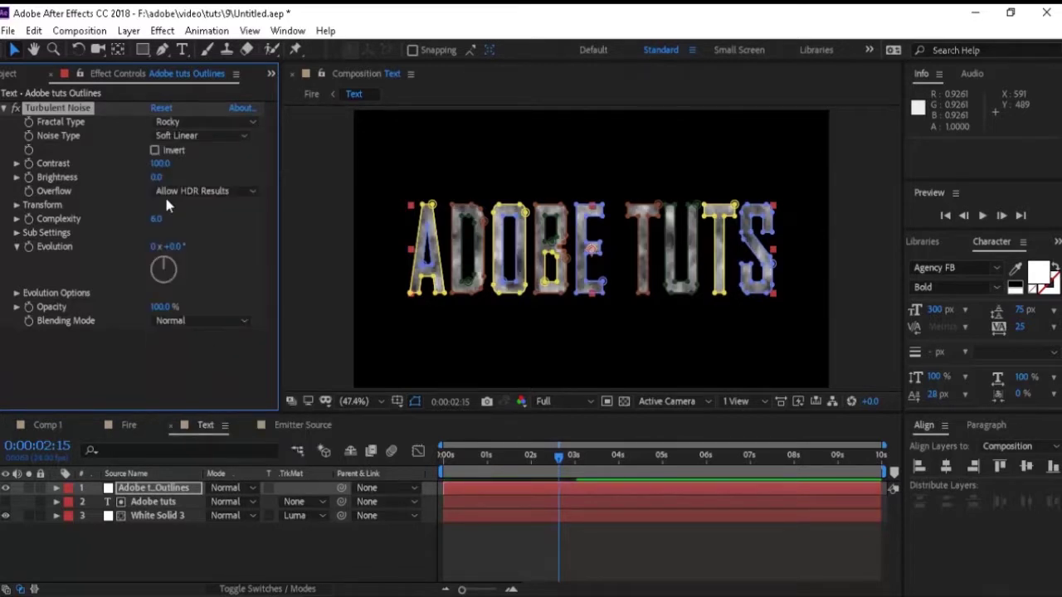
left_click(160, 163)
type("2")
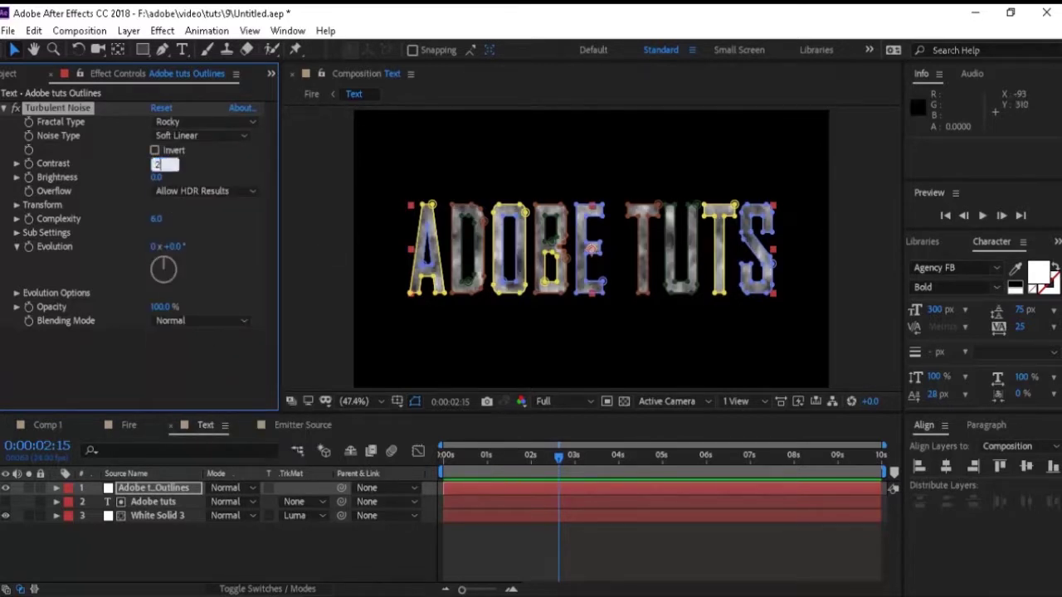
type("50")
key("Return")
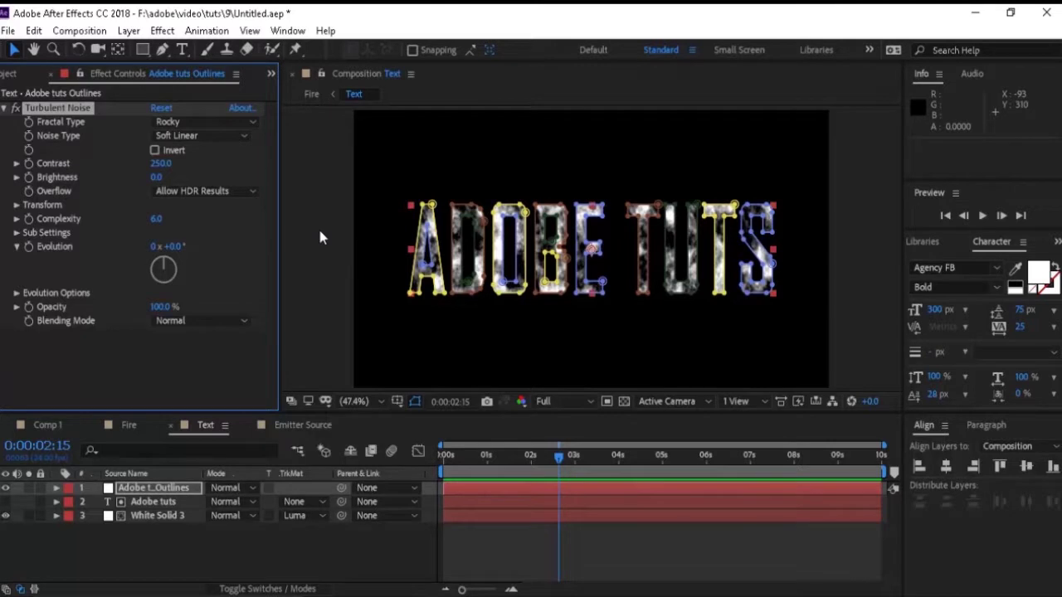
Add the expression time*50 to the Turbulent Noise Evolution and check the animated noise at 0:00:03:06
left_click(30, 248, "alt")
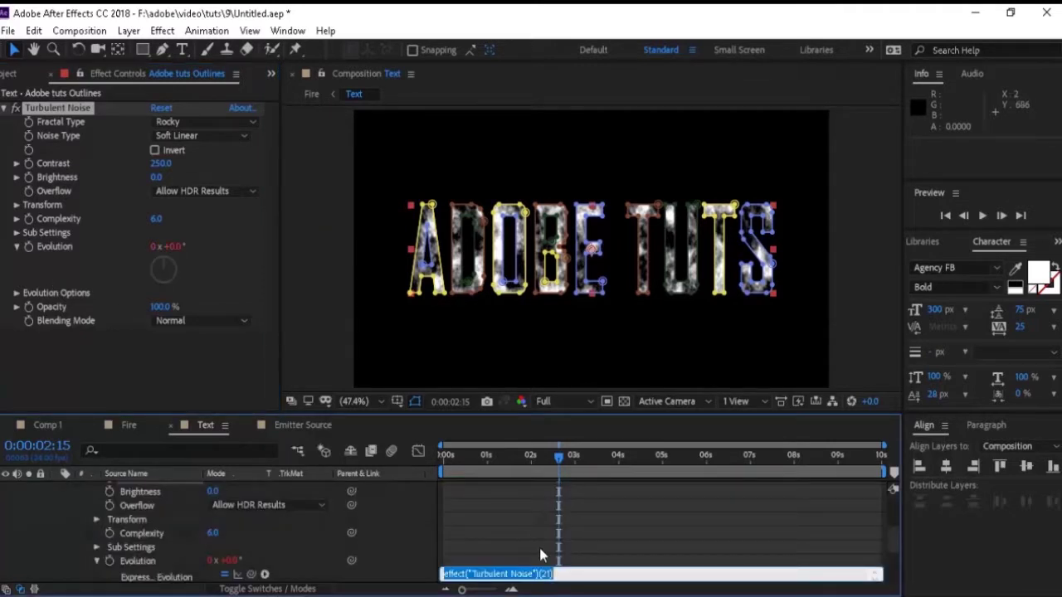
type("time*50")
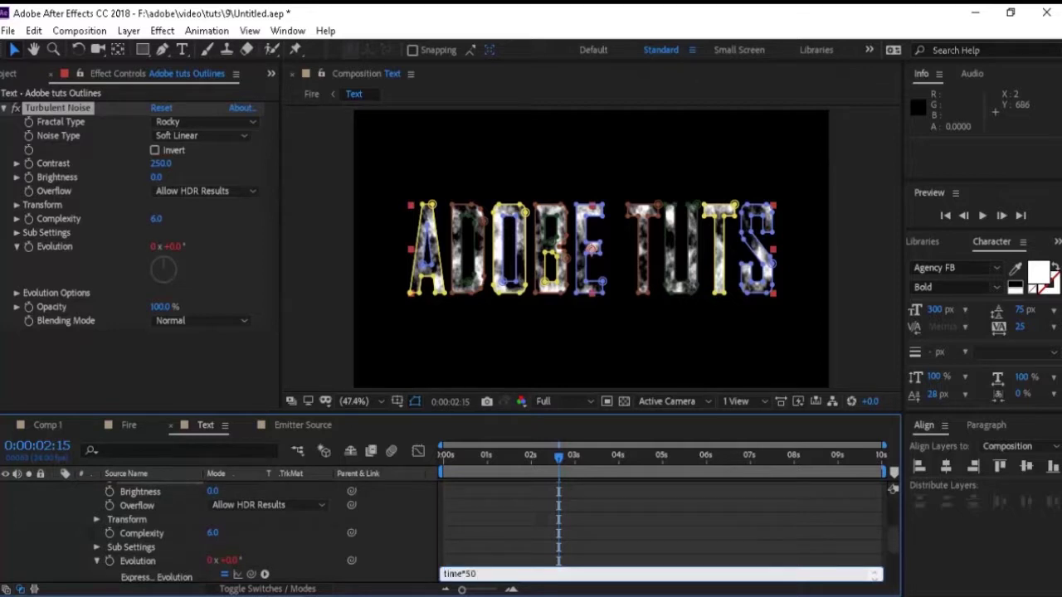
left_click(571, 588)
mouse_move(570, 455)
left_mouse_down()
mouse_move(647, 461)
mouse_move(449, 464)
mouse_move(586, 462)
left_mouse_up()
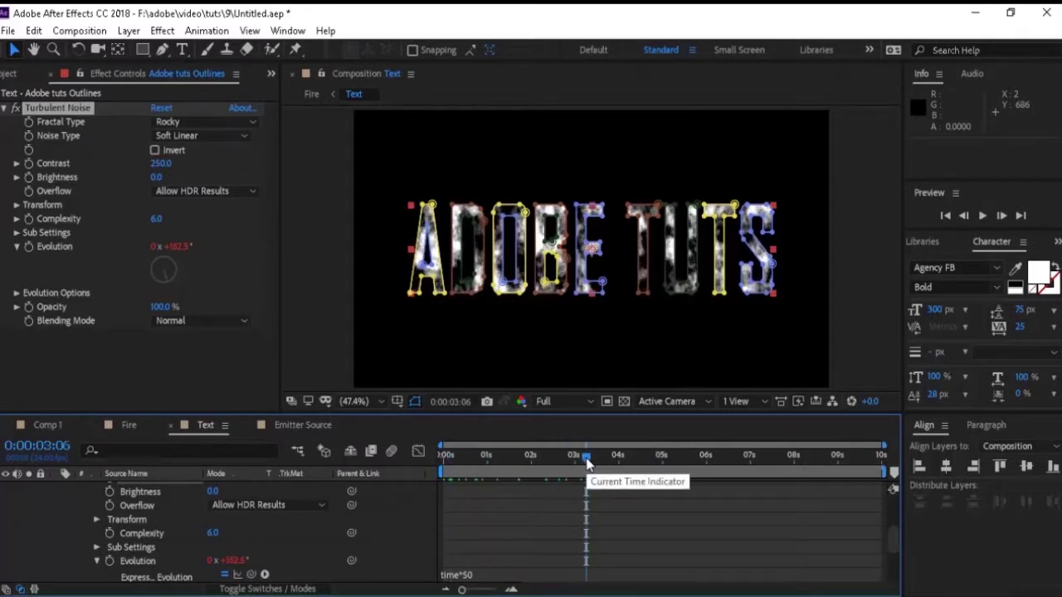
Collapse the Turbulent Noise settings and return to the Fire composition
left_click(4, 109)
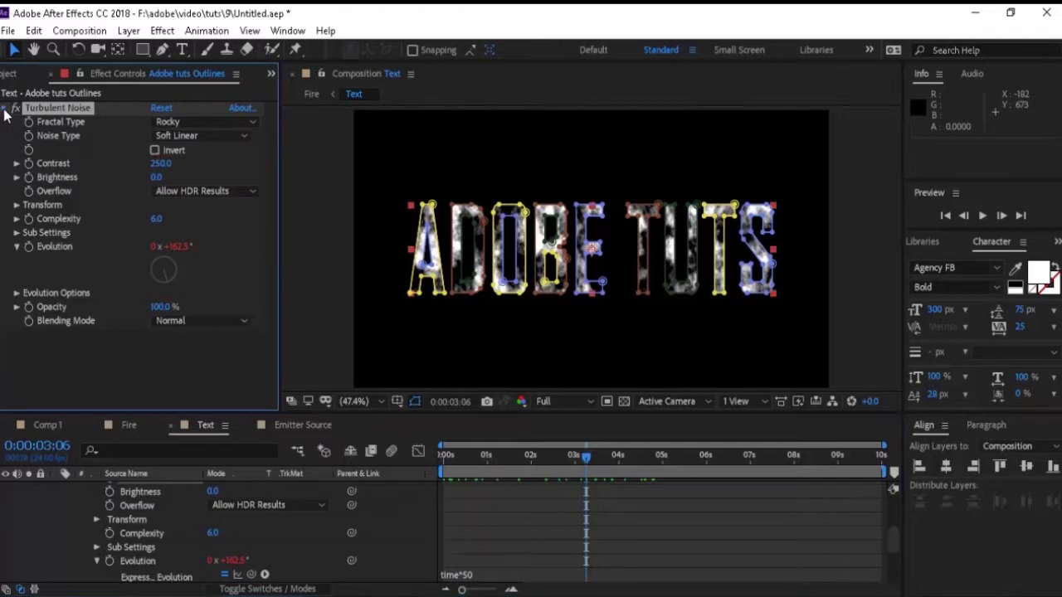
left_click(21, 134)
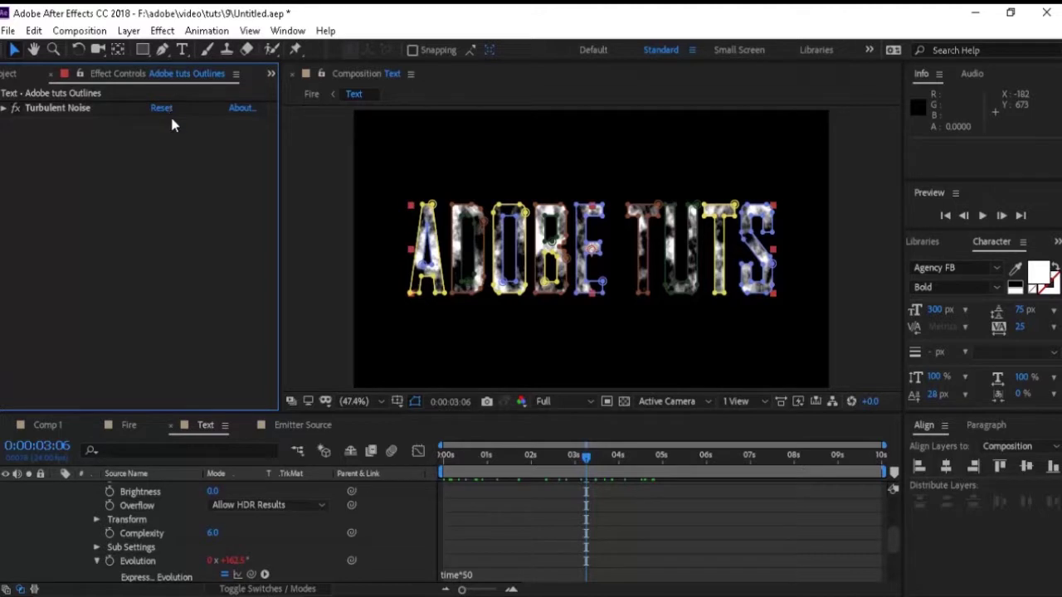
left_click(126, 425)
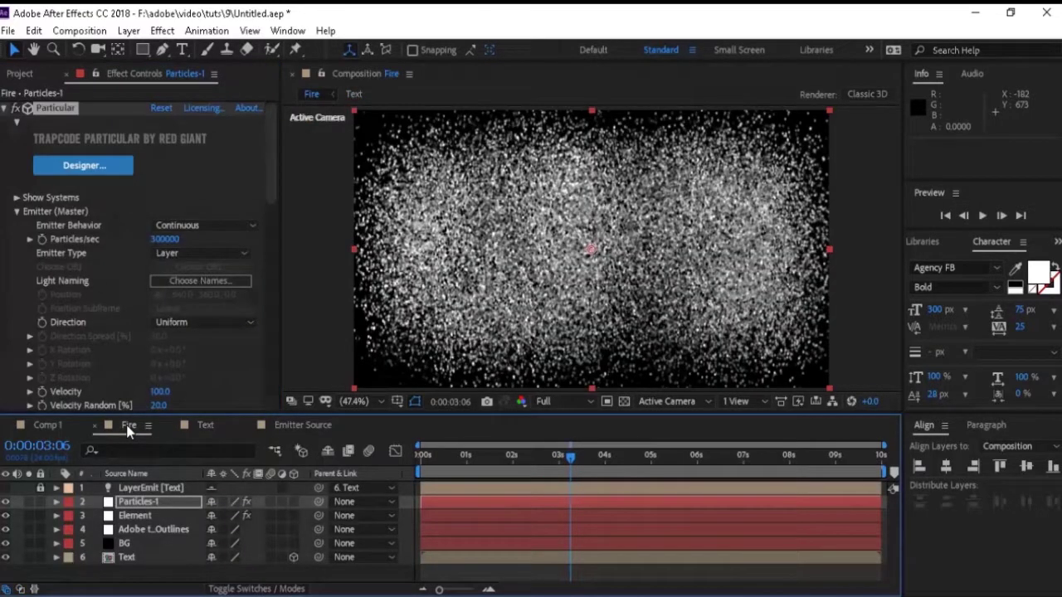
Set the Particles-1 master particle Life to 0.1 seconds and its Size to 0
left_click_drag(273, 167, 263, 260)
left_click(160, 281)
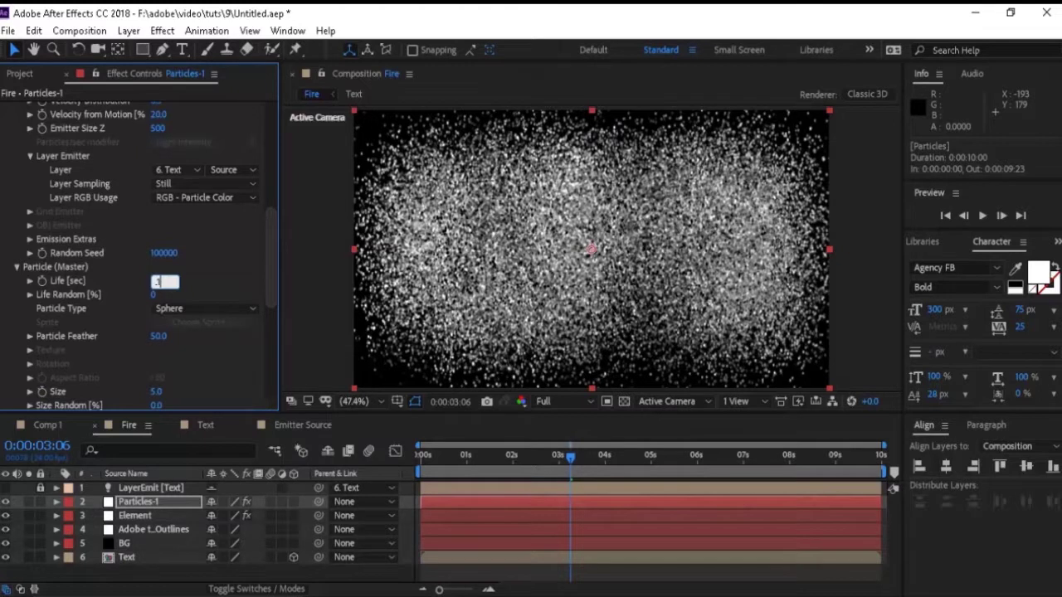
key("Return")
left_click_drag(271, 244, 270, 292)
left_click(156, 250)
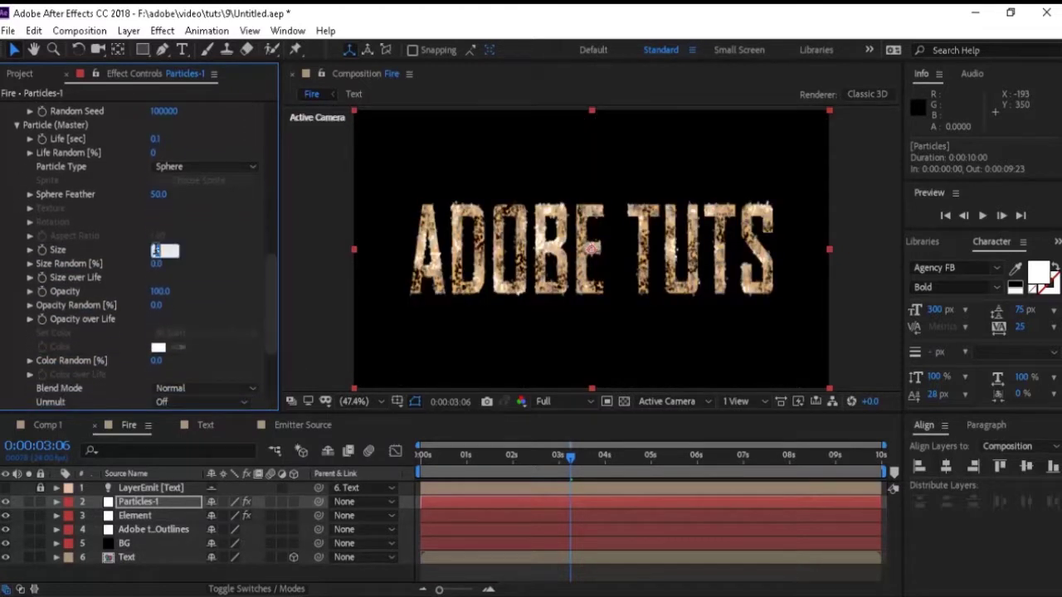
type("0")
key("Return")
Set the Air physics wind of Particles-1 to 250 in X, -125 in Y and -200 in Z
scroll(270, 337, "down", 5)
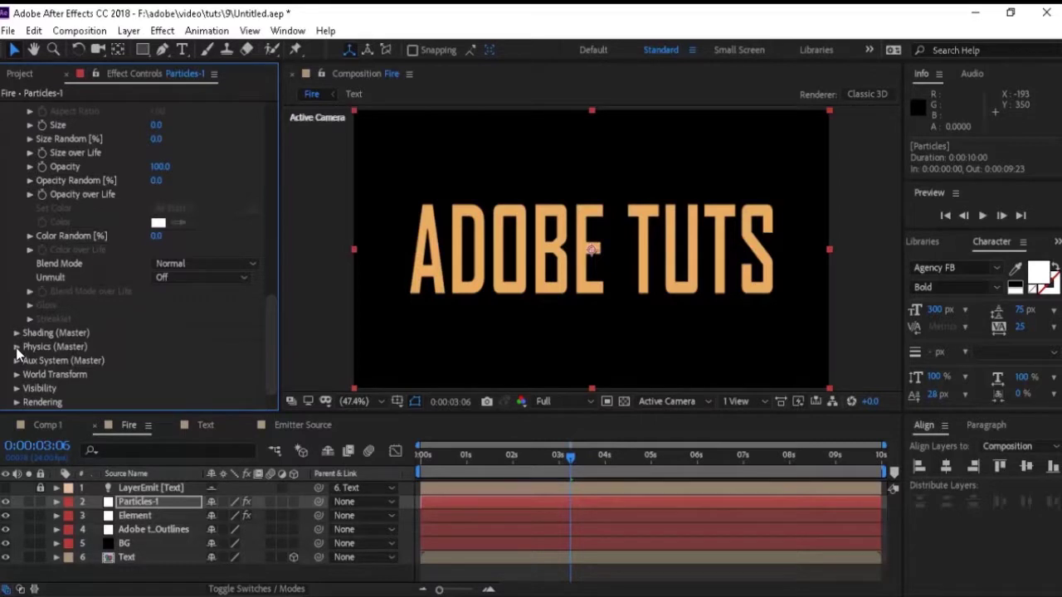
left_click(17, 347)
scroll(269, 277, "down", 5)
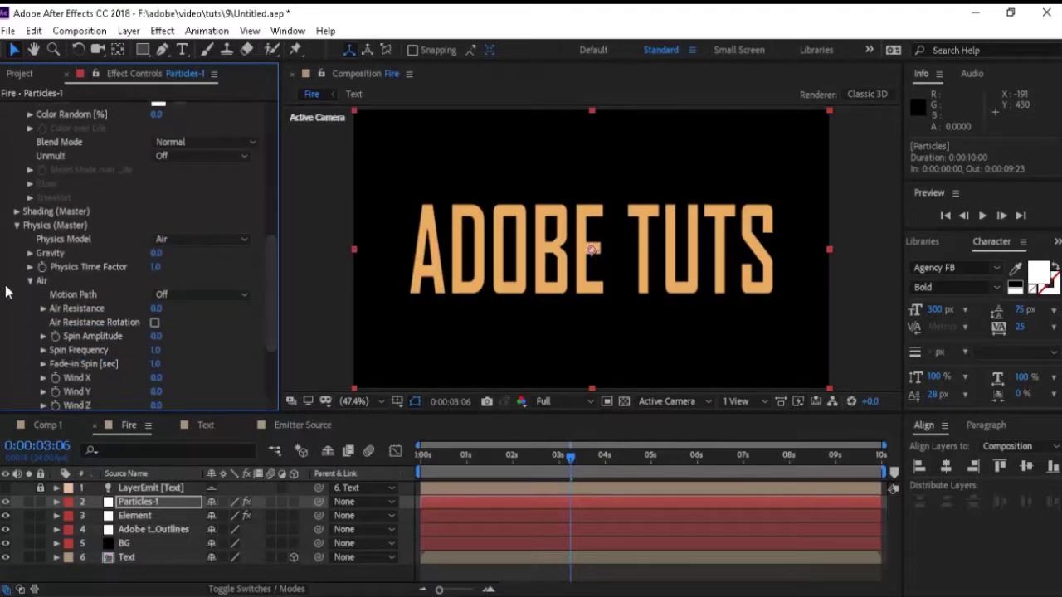
left_click_drag(272, 280, 270, 325)
left_click(156, 275)
type("250")
key("Tab")
type("-125")
key("Tab")
type("-2")
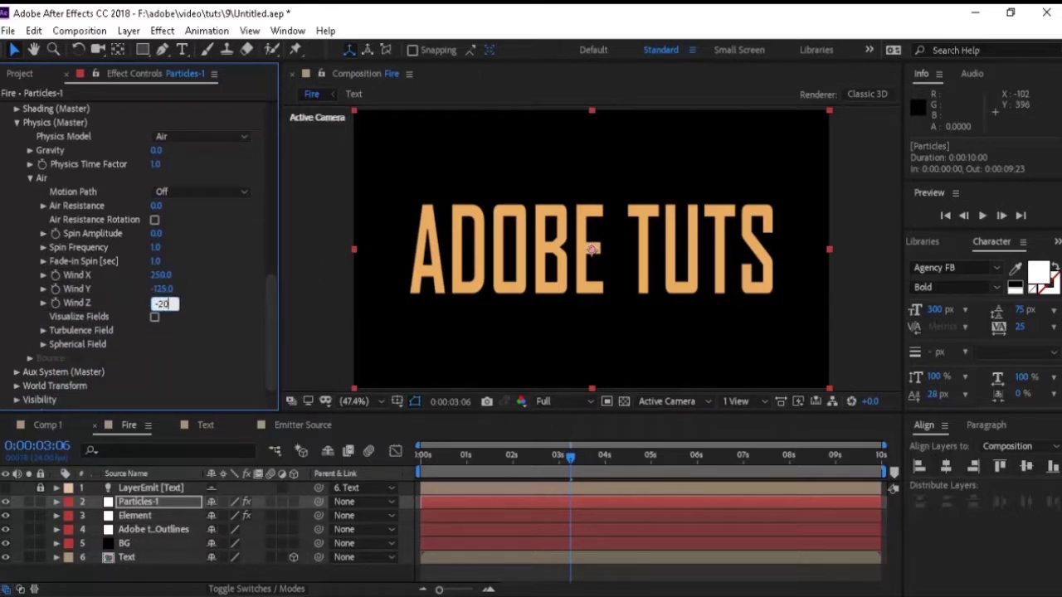
type("00")
key("Return")
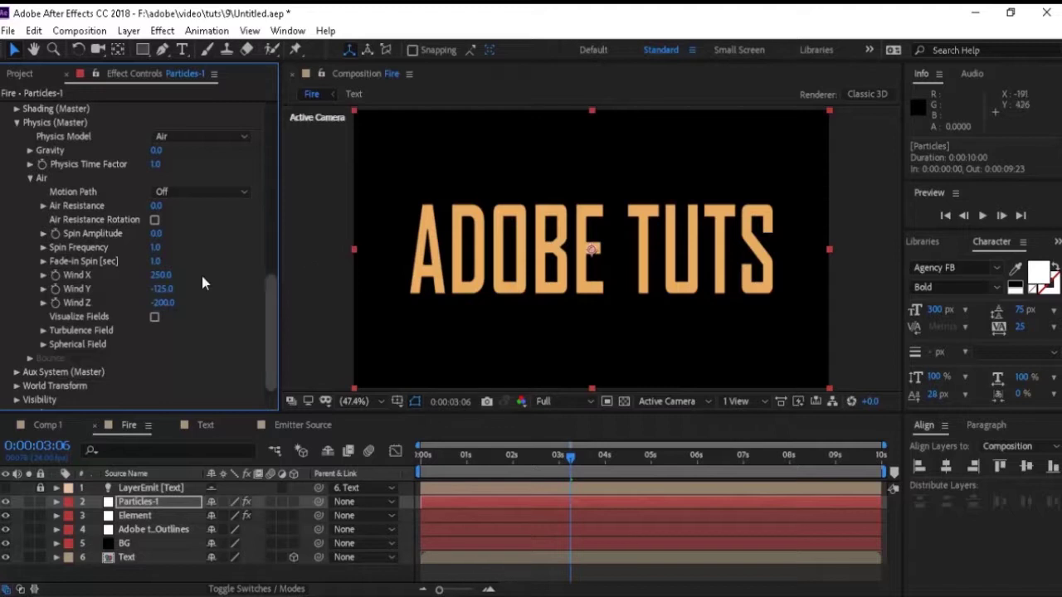
In the Turbulence Field, set Affect Position to 10 and Fade-in Time to 0.2 seconds
left_click(43, 331)
scroll(237, 239, "down", 3)
scroll(270, 330, "down", 2)
mouse_move(270, 329)
left_mouse_down()
mouse_move(271, 206)
mouse_move(273, 323)
left_mouse_up()
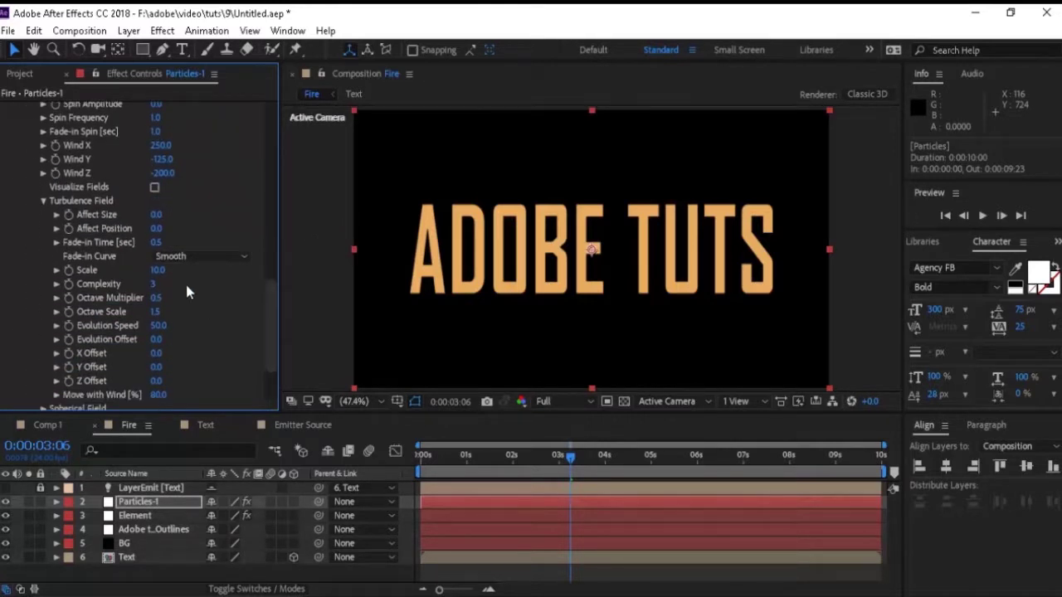
left_click(156, 229)
type("10")
key("Tab")
type("1")
key("Tab")
Set the Aux System of Particles-1 to emit Continuously
scroll(271, 358, "down", 2)
scroll(271, 362, "down", 1)
left_click(17, 363)
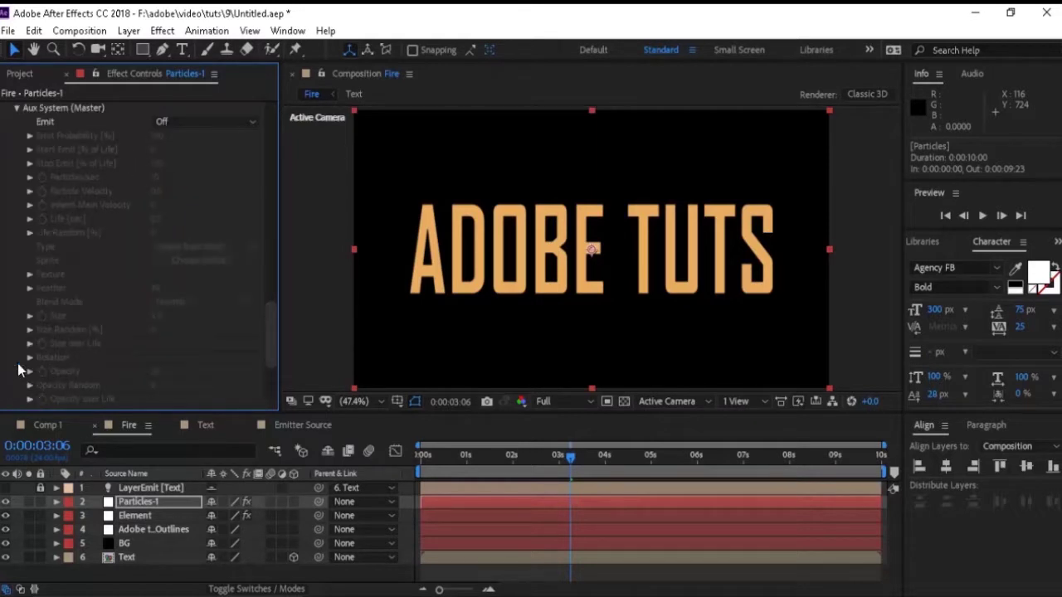
left_click(206, 121)
left_click(219, 174)
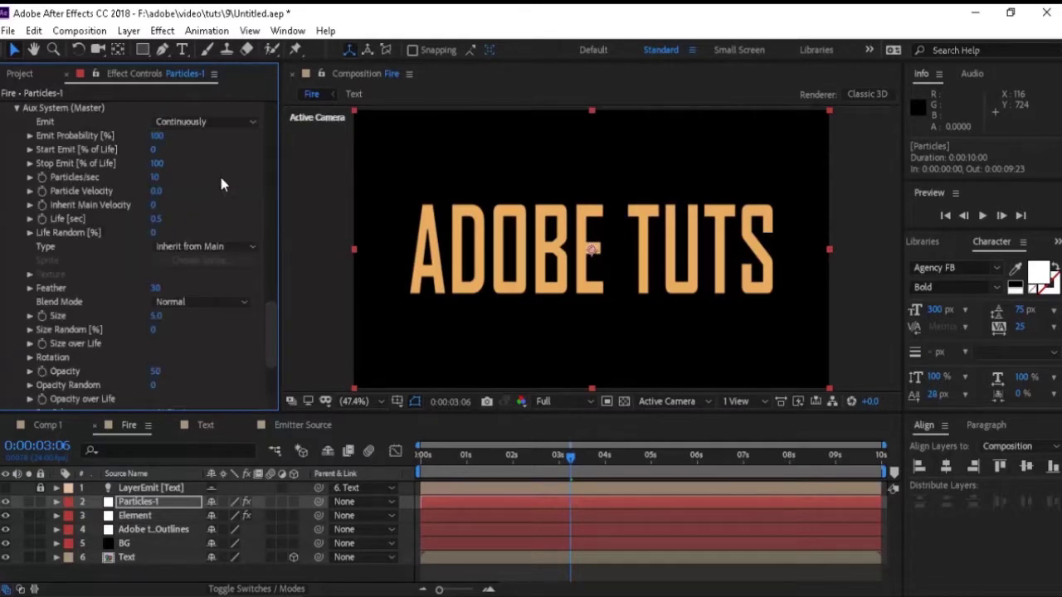
Set the Aux System to 50 particles per second, Life 0.3 seconds and Life Random 100%
scroll(198, 290, "up", 4)
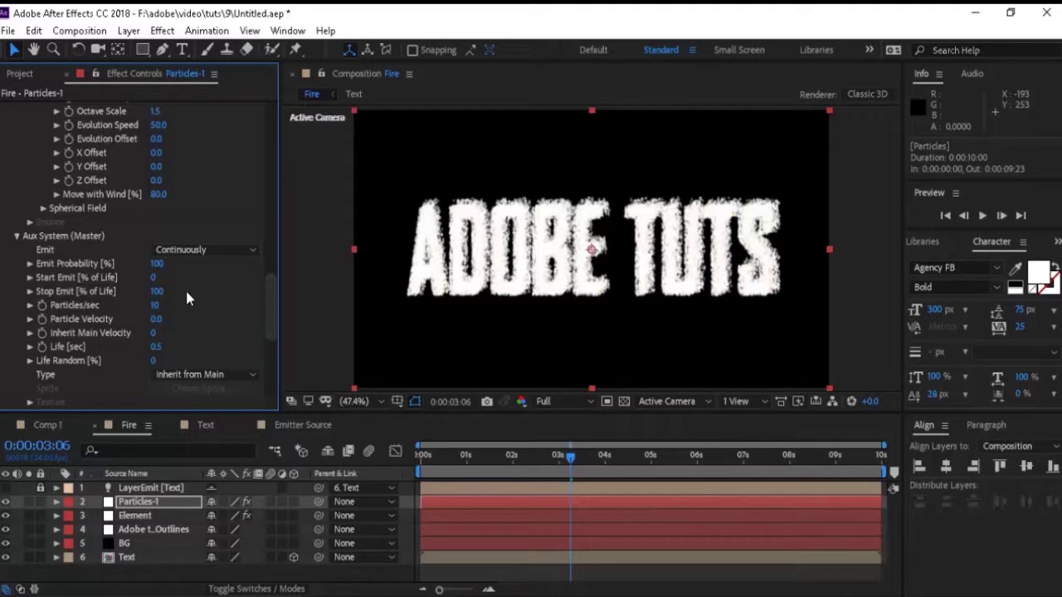
left_click(155, 306)
type("50")
key("Return")
left_click(156, 346)
type("3")
key("Return")
left_click(153, 360)
type("100")
key("Return")
Set the Aux particles' Blend Mode to Add and their Size to 1
left_click_drag(272, 301, 272, 336)
left_click(216, 298)
left_click(207, 329)
left_click(156, 307)
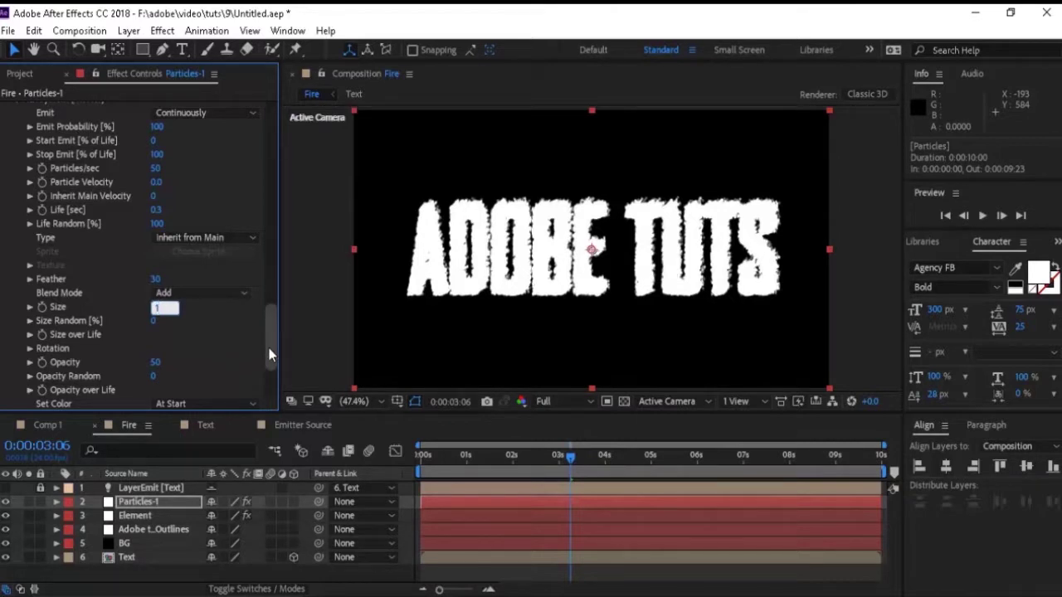
left_click_drag(270, 353, 272, 365)
Set both Opacity and Opacity Random of the Aux particles to 100
left_click(156, 295)
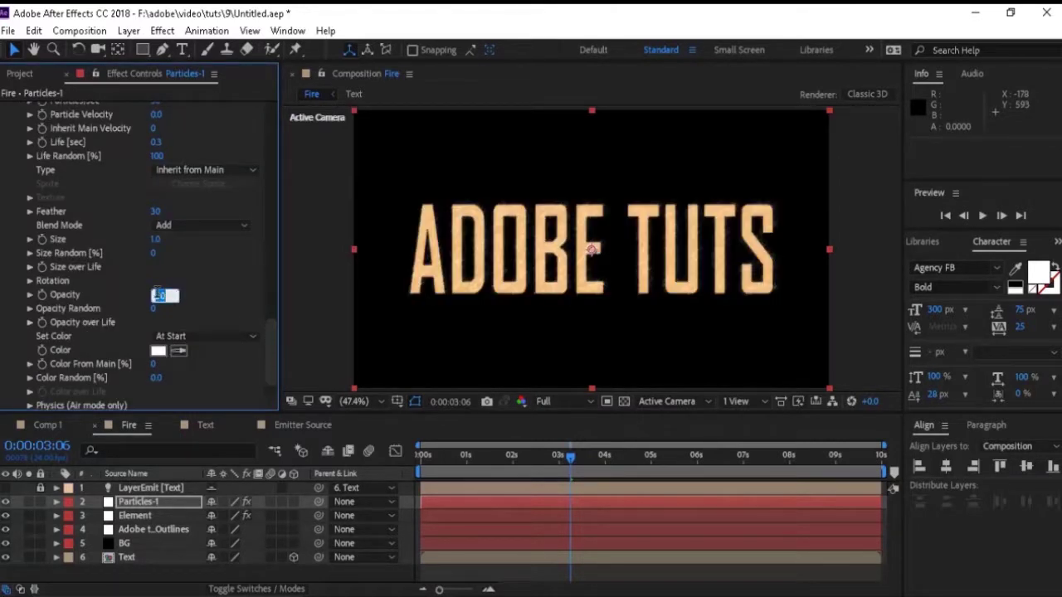
type("100")
key("Tab")
type("100")
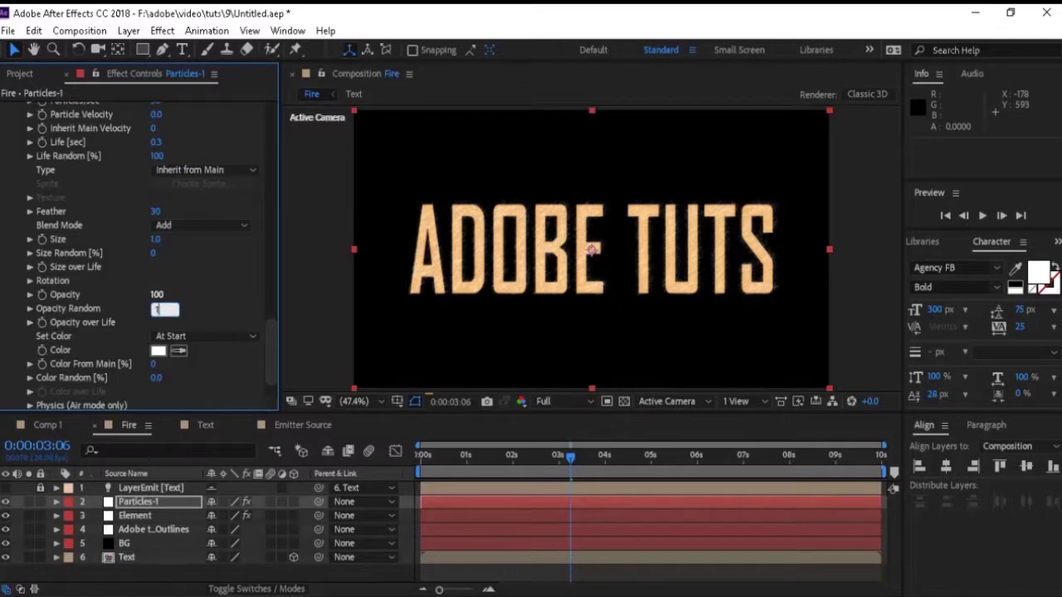
key("Tab")
Set the Aux particles' Set Color option to Over Life and their Color Random to 100%
left_click(201, 336)
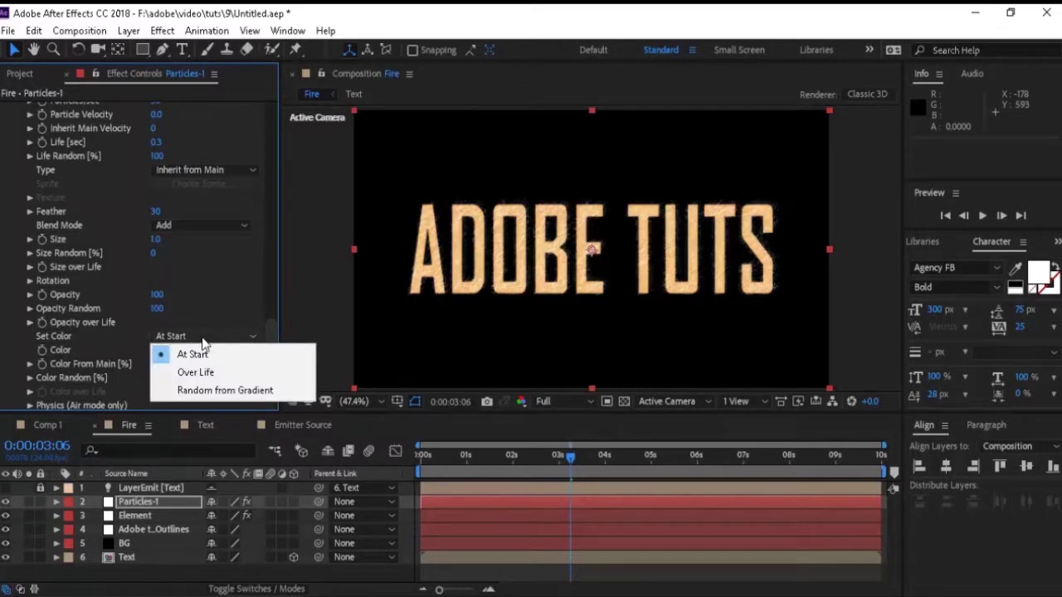
left_click(206, 371)
scroll(272, 332, "down", 2)
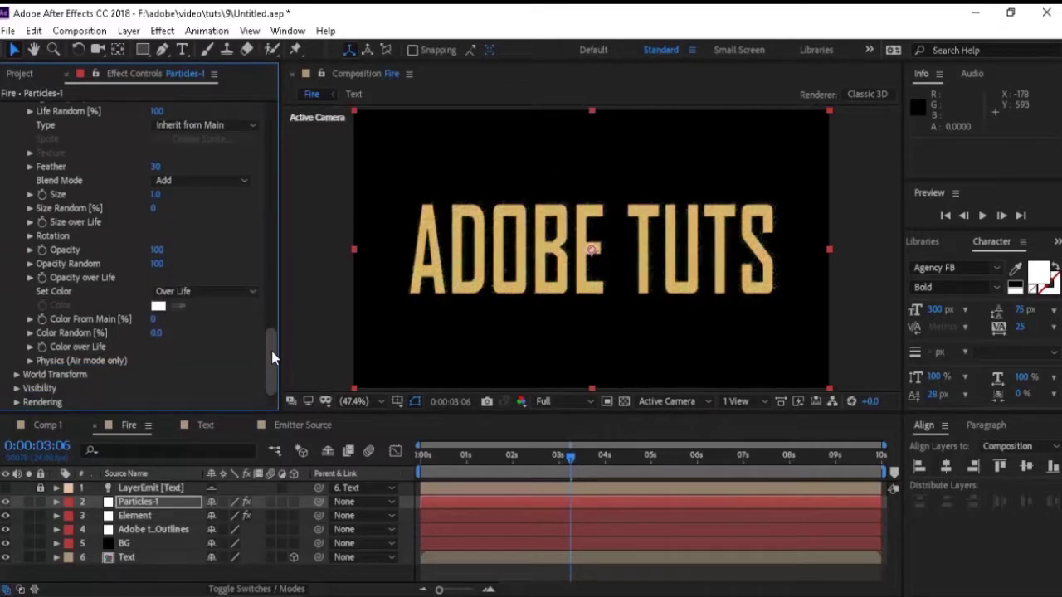
left_click(156, 334)
key("Return")
Apply the white-to-black preset to the Aux Color over Life ramp and set its start colour to hue 30, saturation 50
left_click(30, 348)
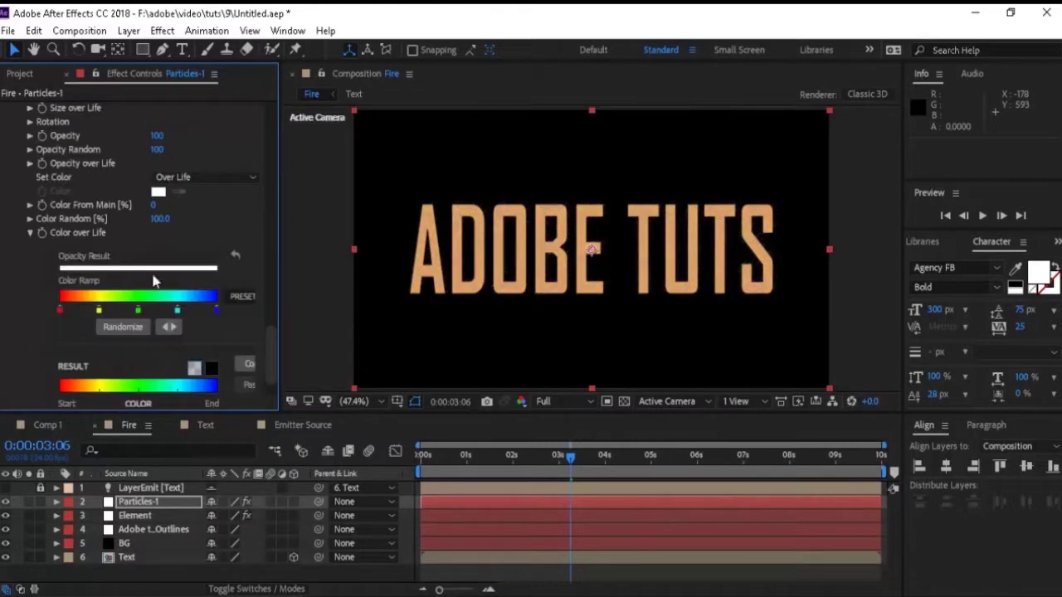
left_click(247, 302)
left_click(244, 333)
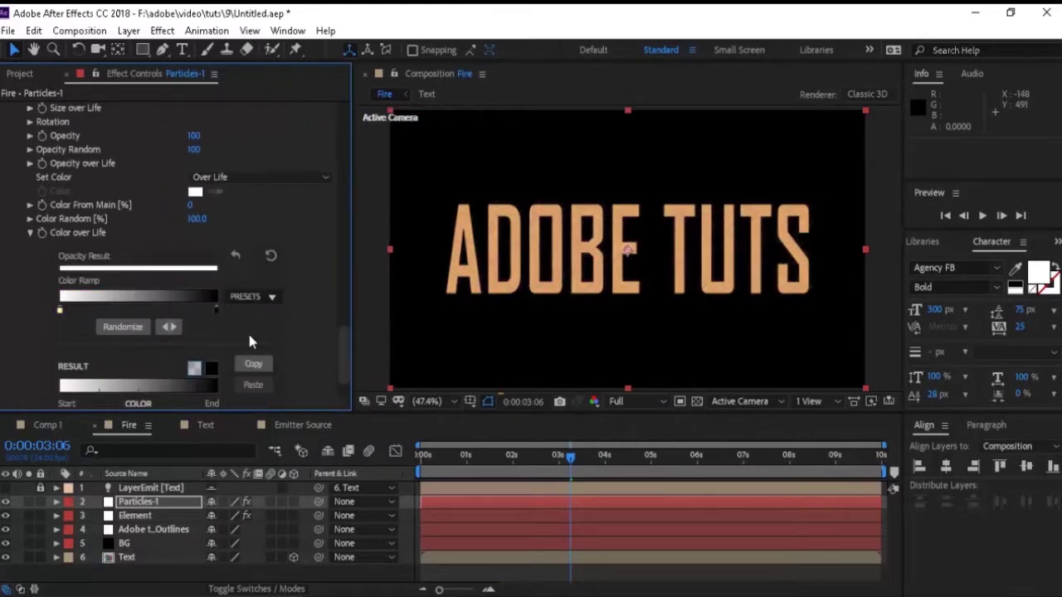
double_click(60, 311)
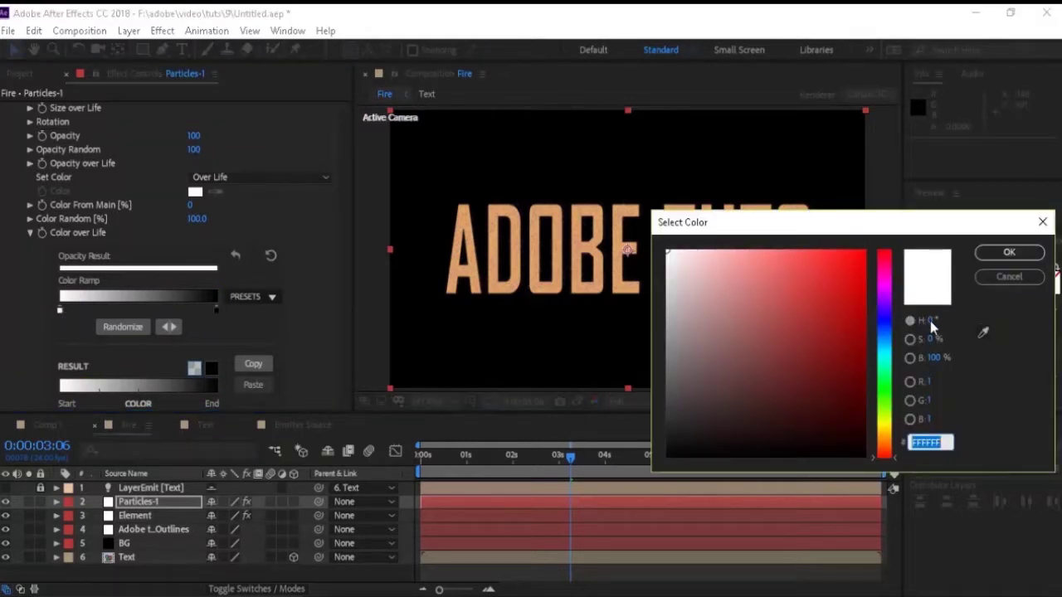
left_click(931, 322)
type("30")
key("Tab")
type("50")
key("Return")
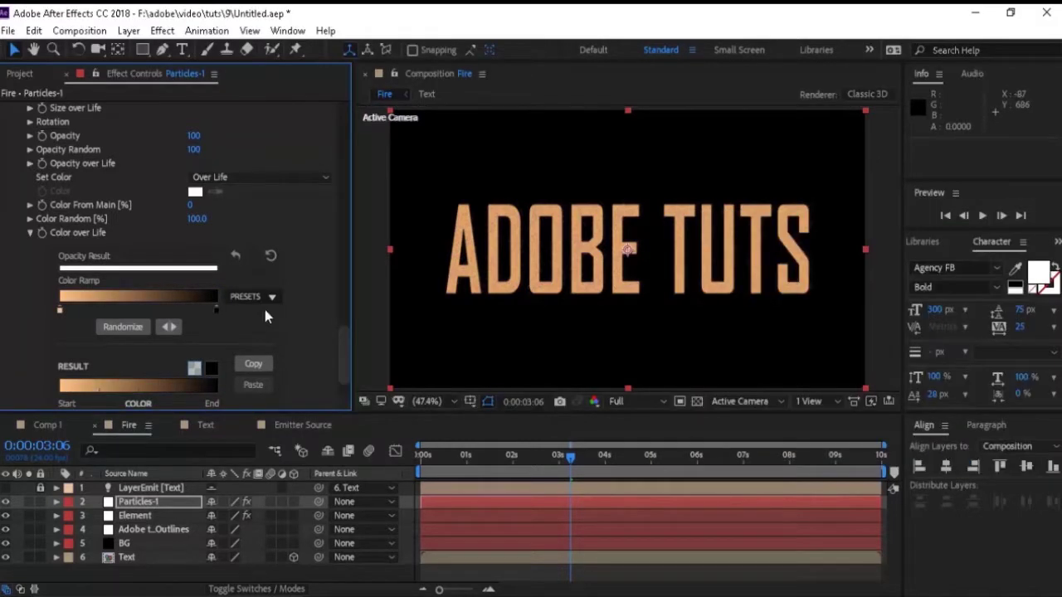
Set the end colour of the Color over Life ramp to hue 15, saturation 100 and brightness 100
double_click(216, 310)
left_click(931, 322)
type("15")
key("Tab")
type("100")
key("Tab")
type("100")
key("Return")
In the Aux System's Air physics, set Wind Affect to 100% and Turbulence Position to 100
left_click_drag(342, 347, 344, 361)
left_click(30, 363)
left_click(190, 346)
type("100")
key("Return")
left_click(190, 361)
type("100")
key("Return")
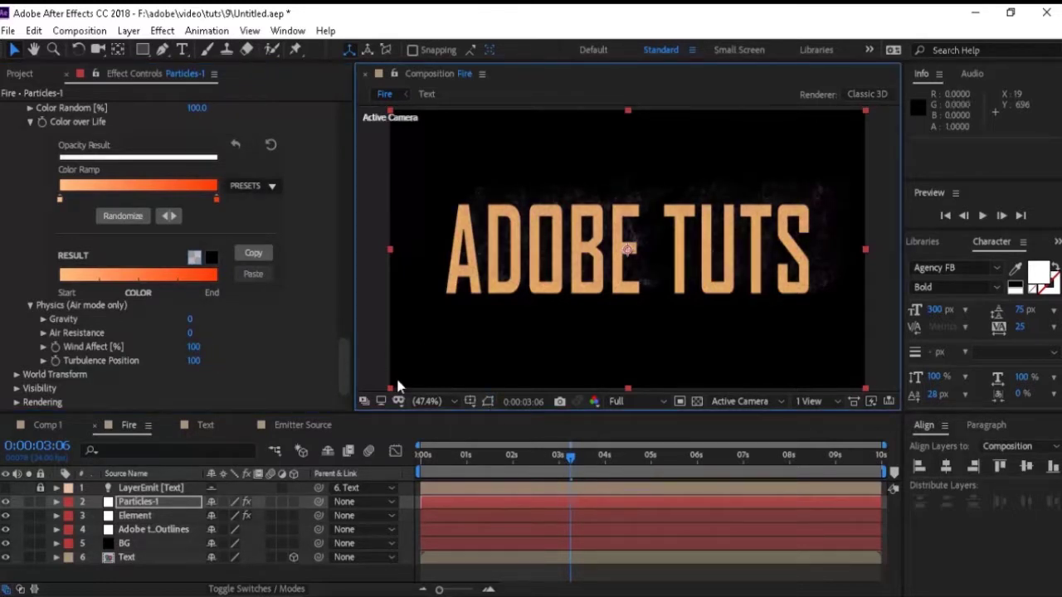
Turn on Motion Blur in the Particular rendering settings and set its Shutter Angle to 60
left_click(16, 403)
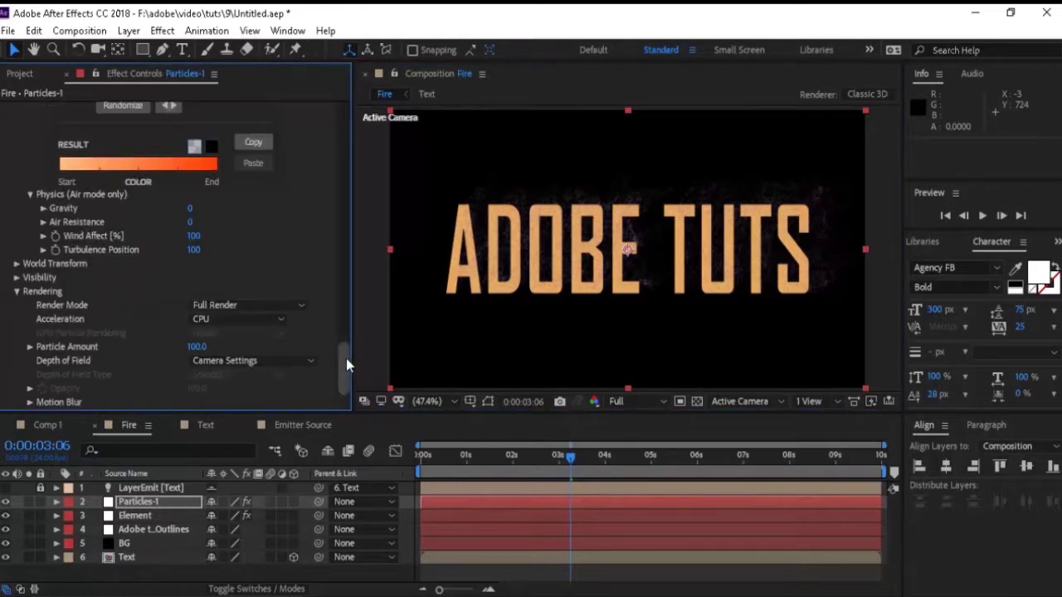
left_click(30, 403)
left_click(246, 305)
left_click(246, 360)
left_click(194, 320)
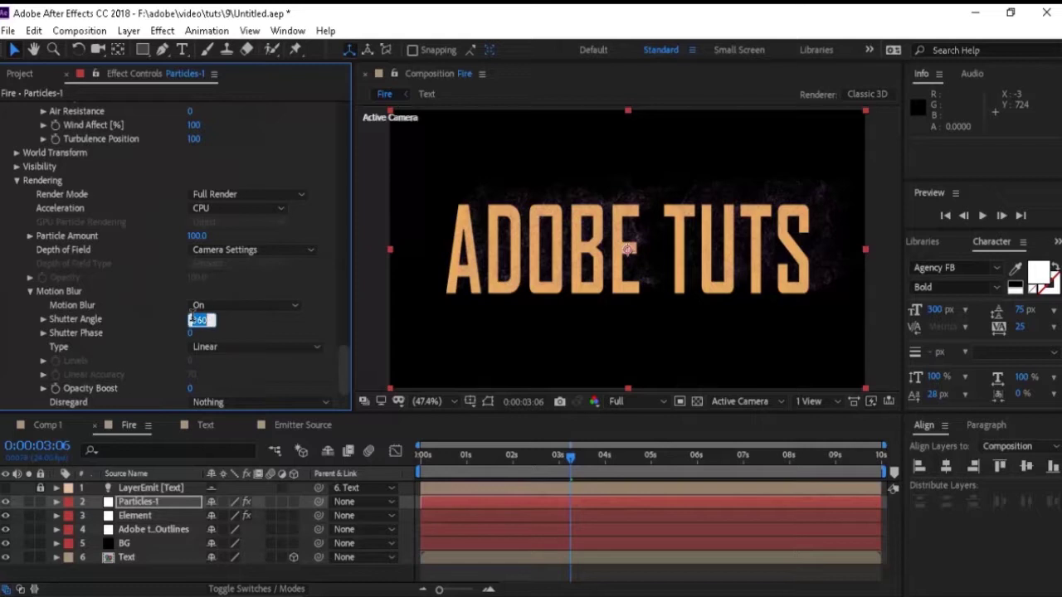
type("60")
key("Return")
Set the Aux particles' Size Random to 100%
left_click_drag(342, 376, 345, 240)
scroll(345, 241, "down", 5)
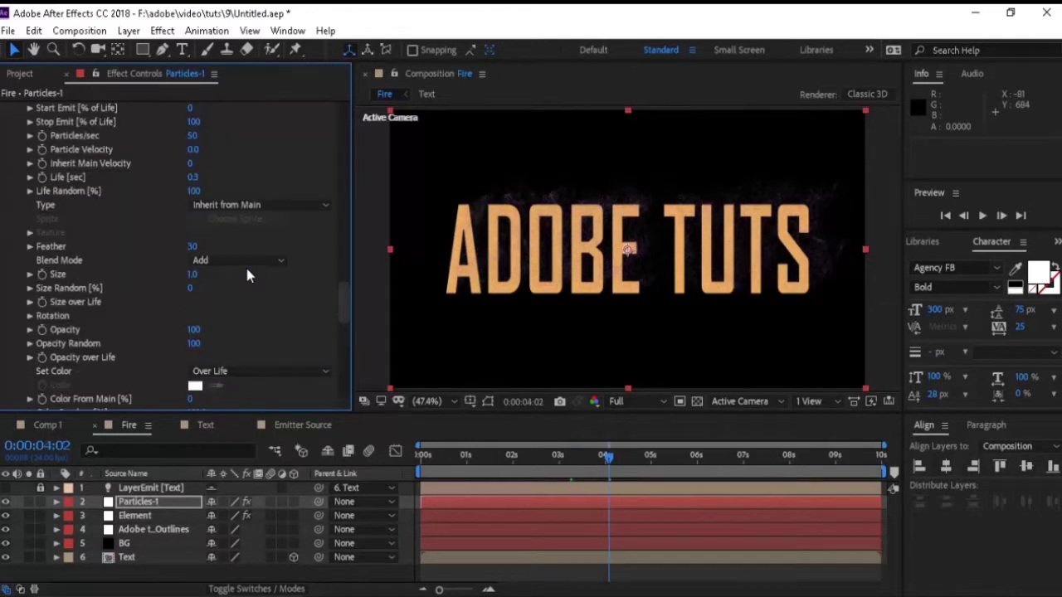
left_click(190, 289)
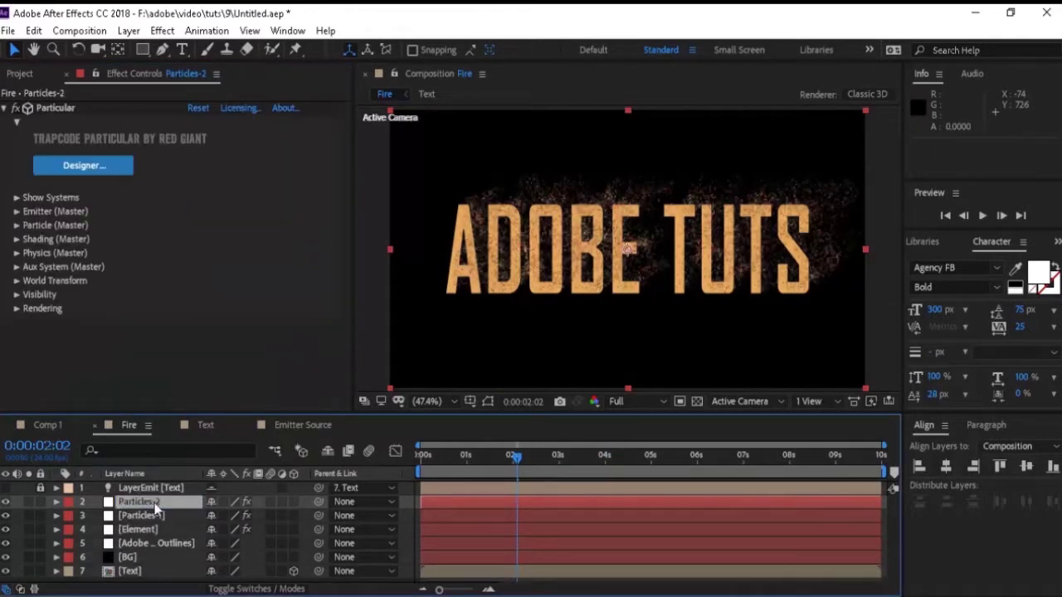
Set the blending mode of the Particles-1 and Particles-2 layers to Screen
left_click(242, 589)
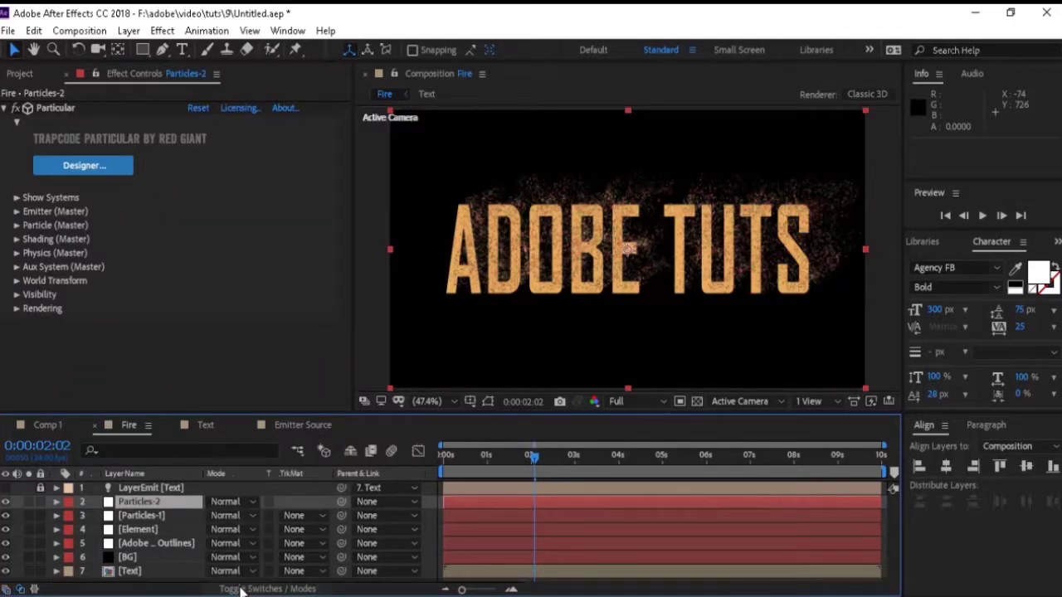
left_click(234, 502)
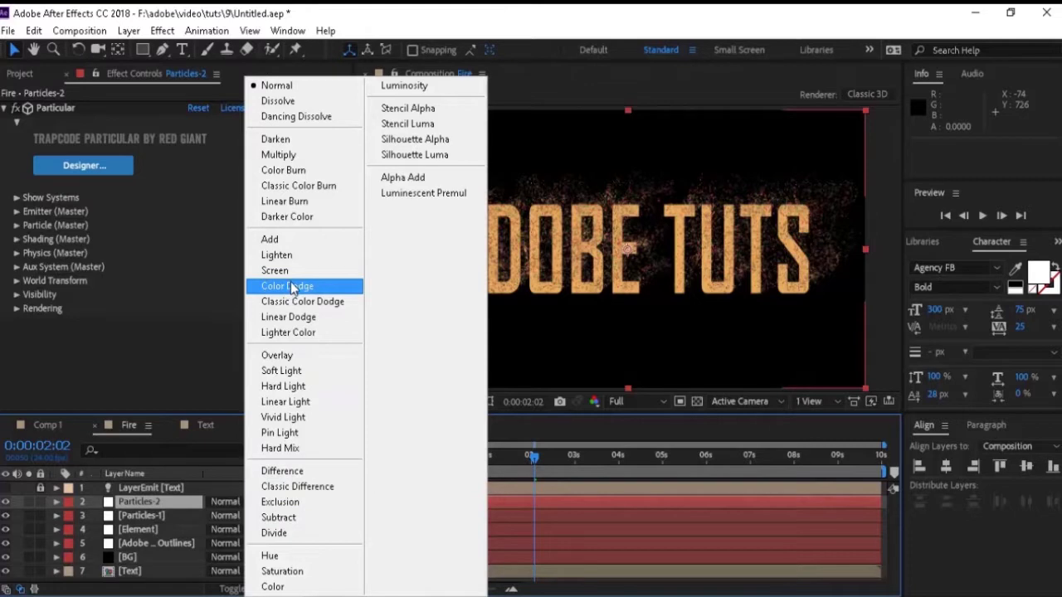
left_click(275, 271)
left_click(233, 502)
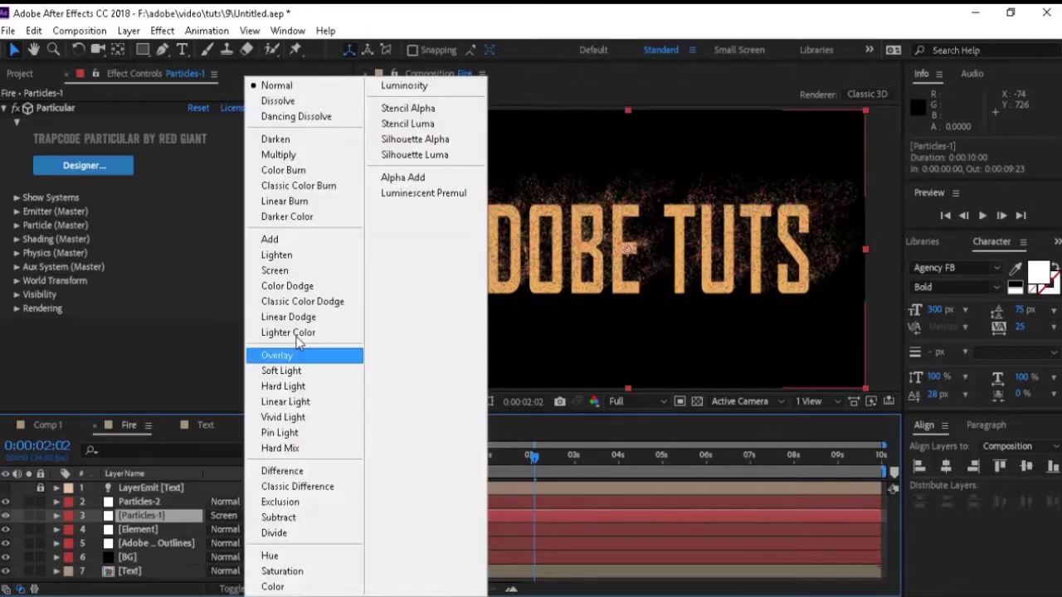
left_click(276, 270)
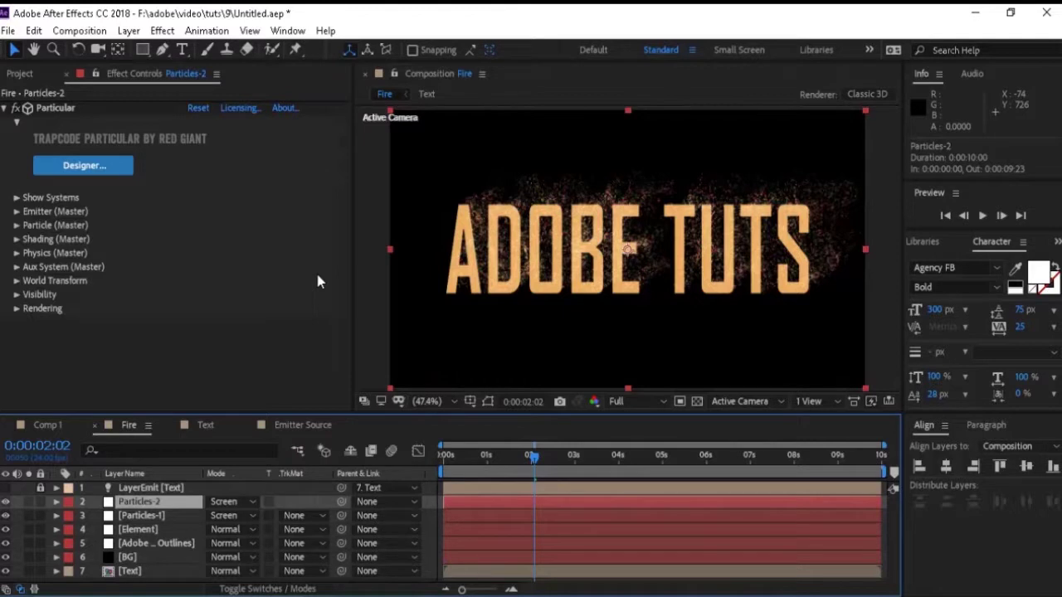
Set the Physics Time Factor of Particles-2 to 0.8
left_click(16, 225)
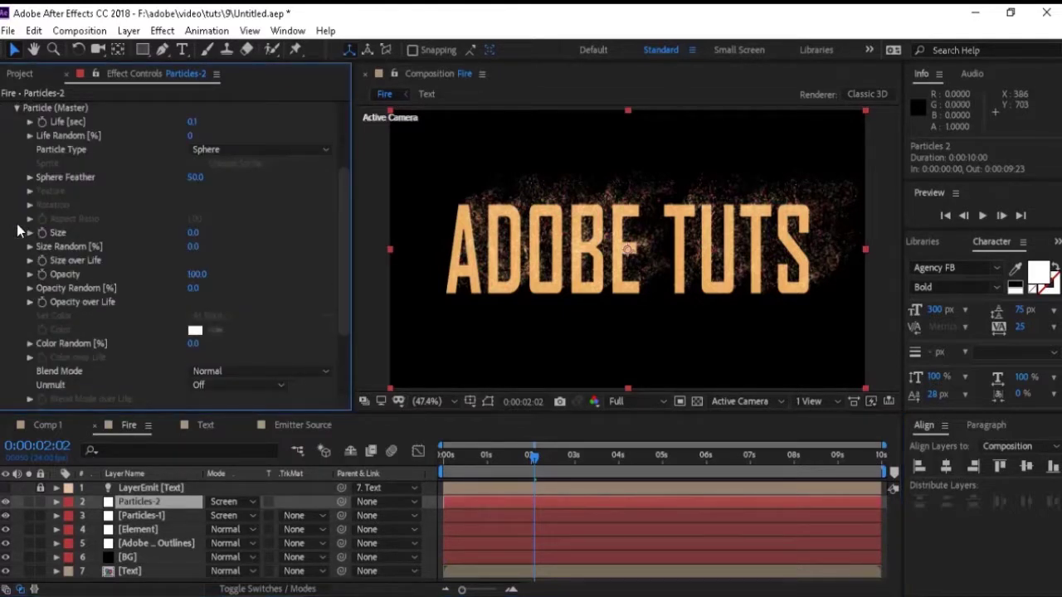
left_click(16, 108)
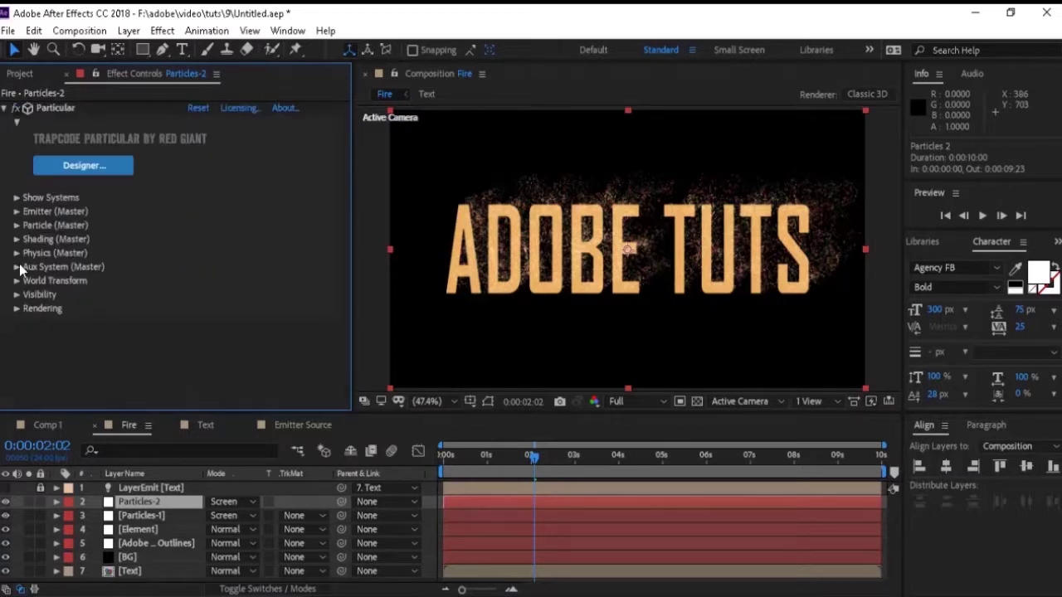
left_click(15, 253)
left_click(191, 294)
type("0")
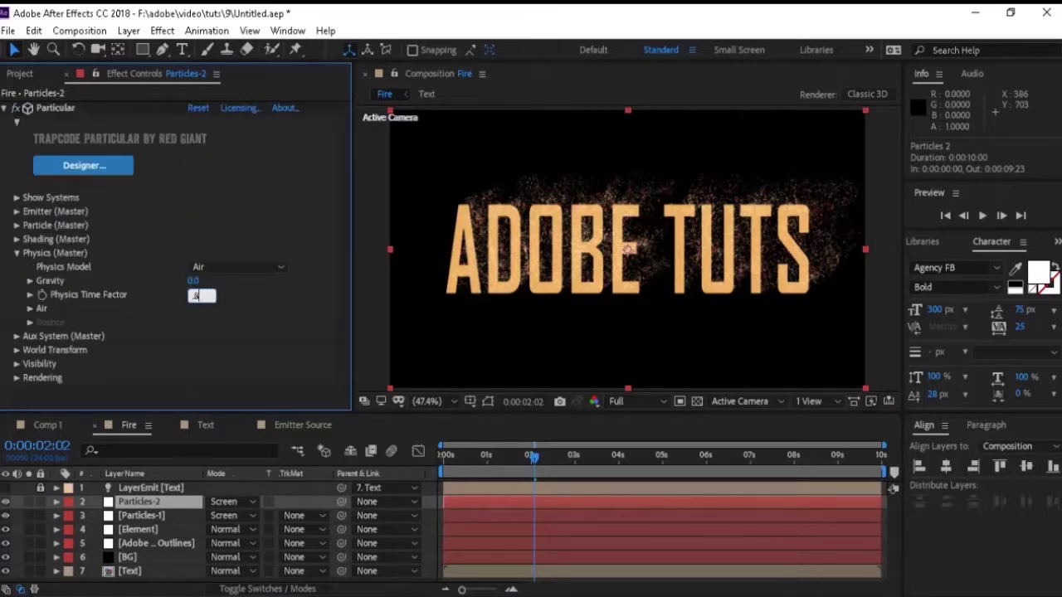
key("Return")
Set the Turbulence Field's Move with Wind value of Particles-2 to 150%
left_click(29, 308)
scroll(345, 216, "up", 3)
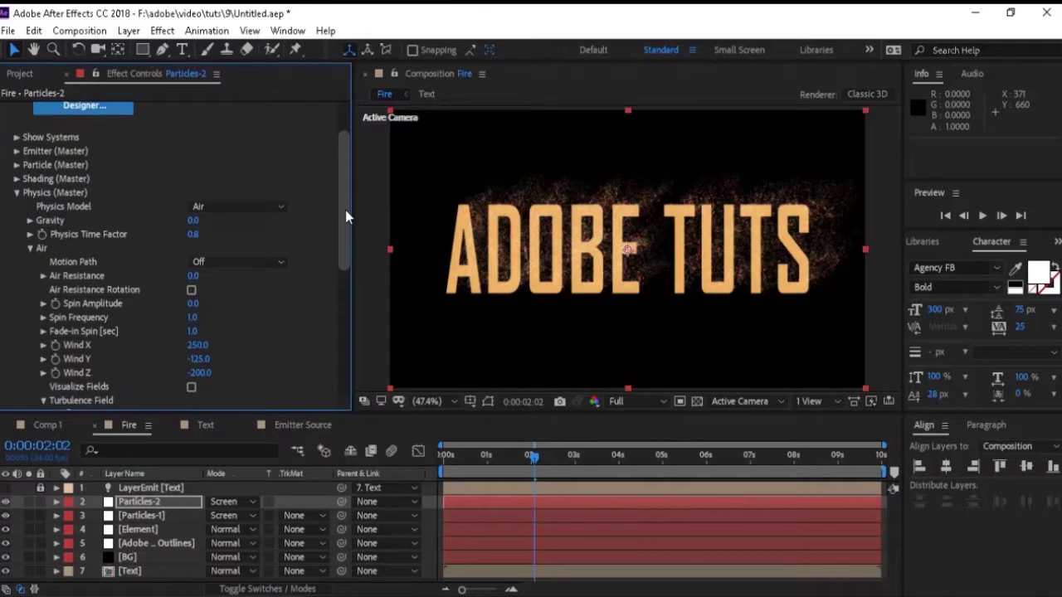
left_click_drag(347, 215, 349, 310)
left_click(197, 361)
type("150")
key("Return")
scroll(339, 290, "down", 2)
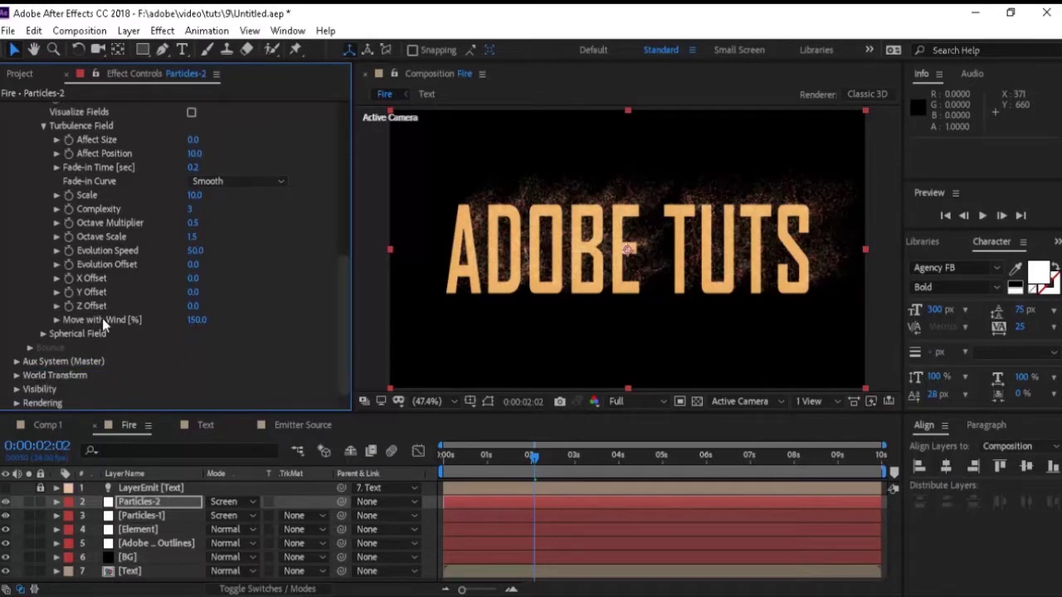
Set the Aux System's Emit Probability of Particles-2 to 50%
left_click(16, 362)
scroll(312, 265, "down", 10)
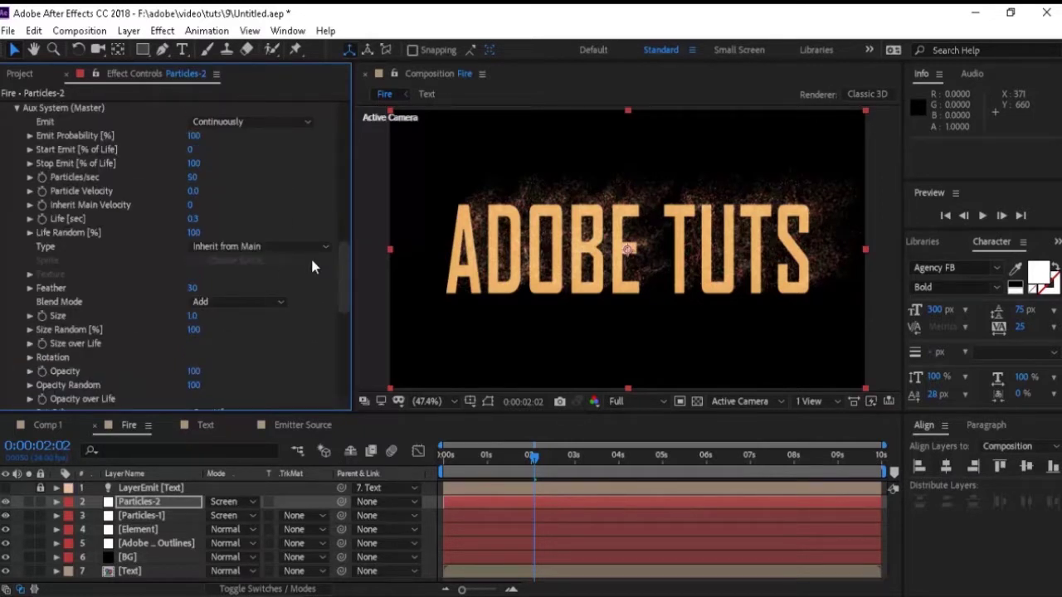
left_click(193, 135)
type("50")
key("Return")
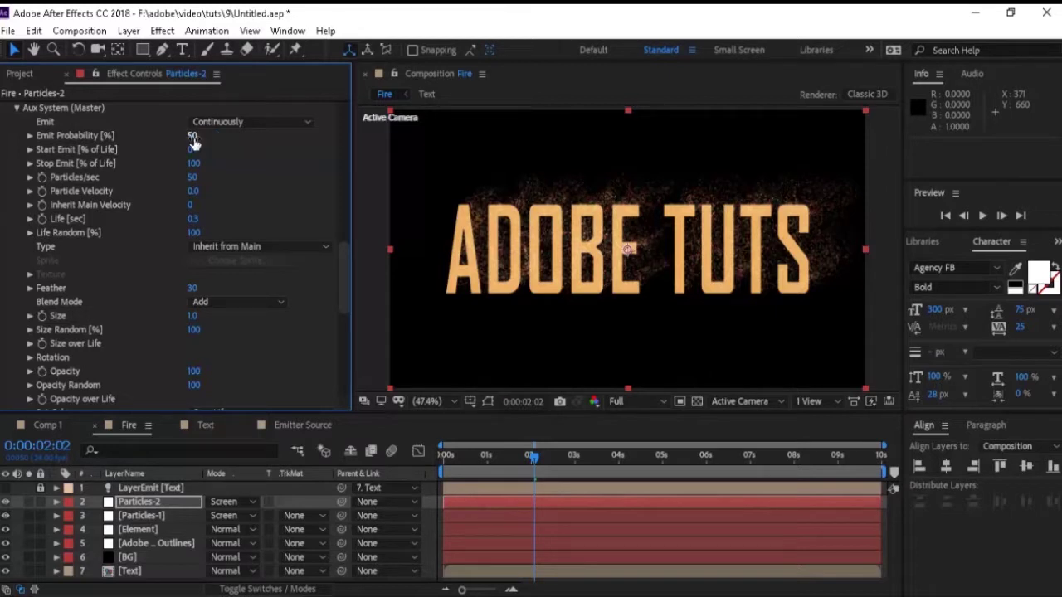
In the Aux System of Particles-2, set Particles/sec to 10 and Life to 0.4 seconds
left_click(193, 177)
type("10")
key("Tab")
key("Tab")
key("Tab")
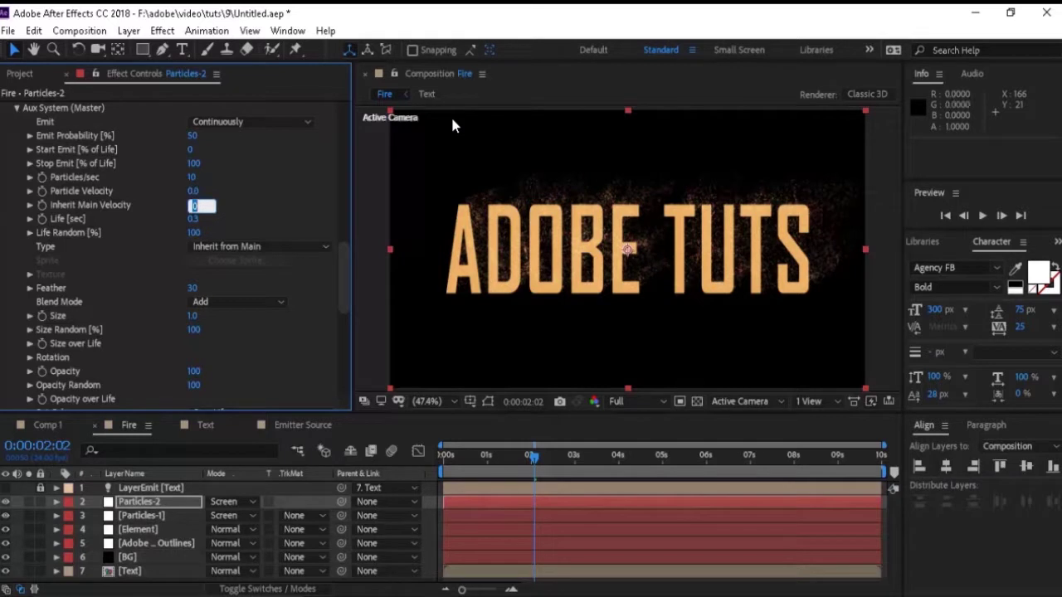
type("4")
key("Tab")
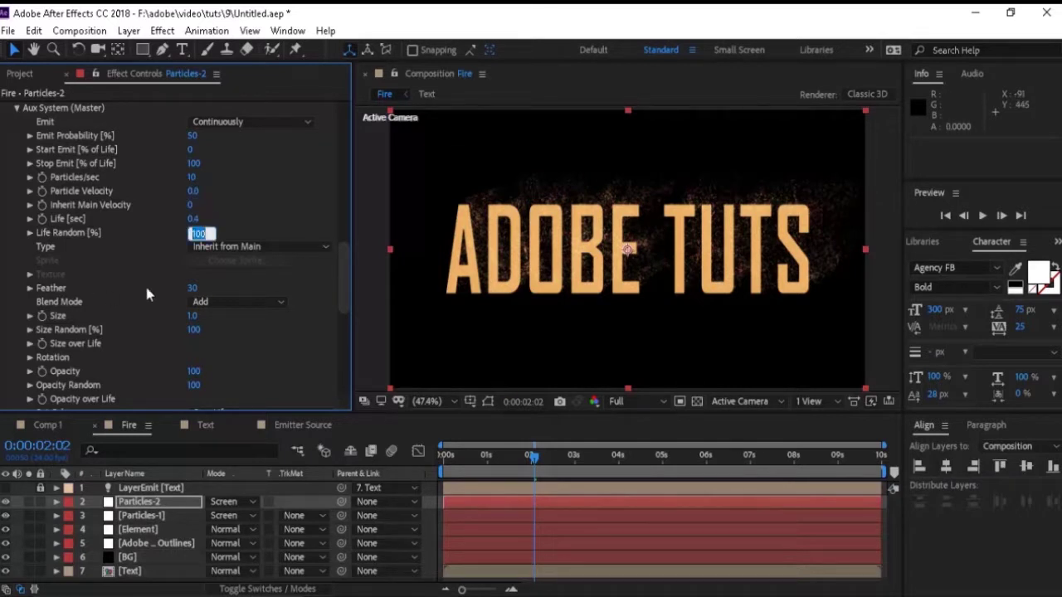
Set the auxiliary particles' Feather to 100 and Size to 3 on Particles-2
left_click(192, 288)
type("100")
key("Return")
left_click(192, 315)
type("3")
key("Return")
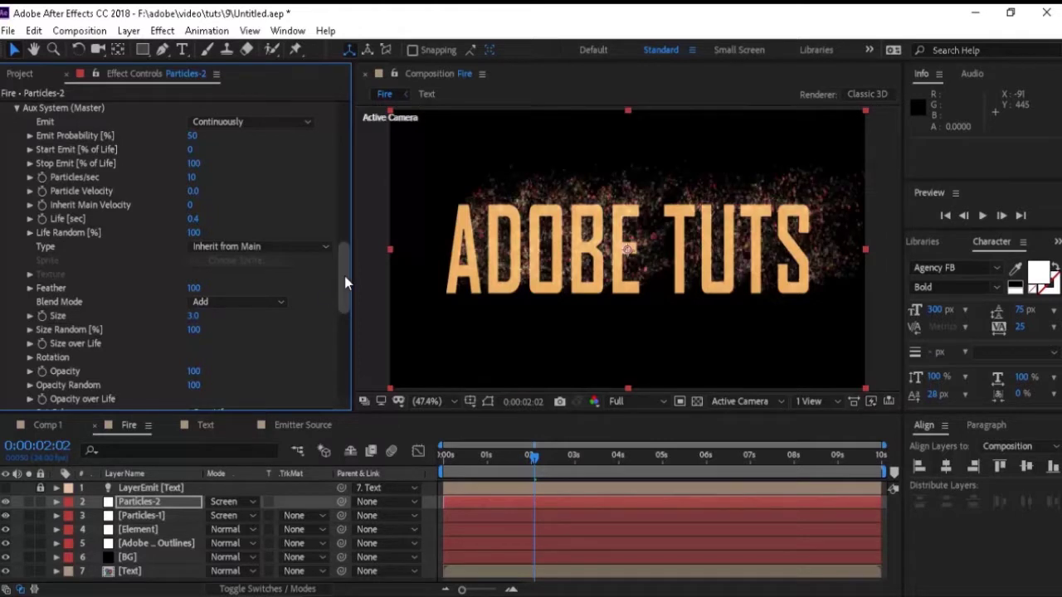
Draw an Opacity over Life curve for the auxiliary particles of Particles-2 that declines towards the end, and smooth it
scroll(346, 292, "down", 4)
left_click(30, 269)
mouse_move(204, 283)
left_mouse_down()
mouse_move(153, 263)
mouse_move(220, 303)
mouse_move(152, 269)
left_mouse_up()
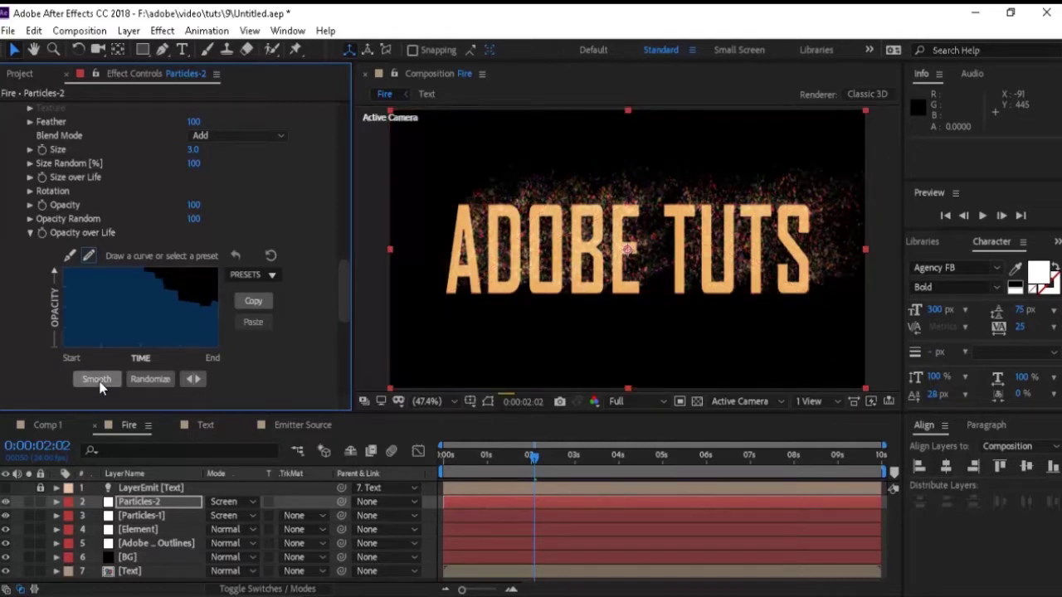
left_click(29, 232)
Set the hue of the first stop in the Aux System's Color over Life ramp to 30°
scroll(117, 303, "down", 3)
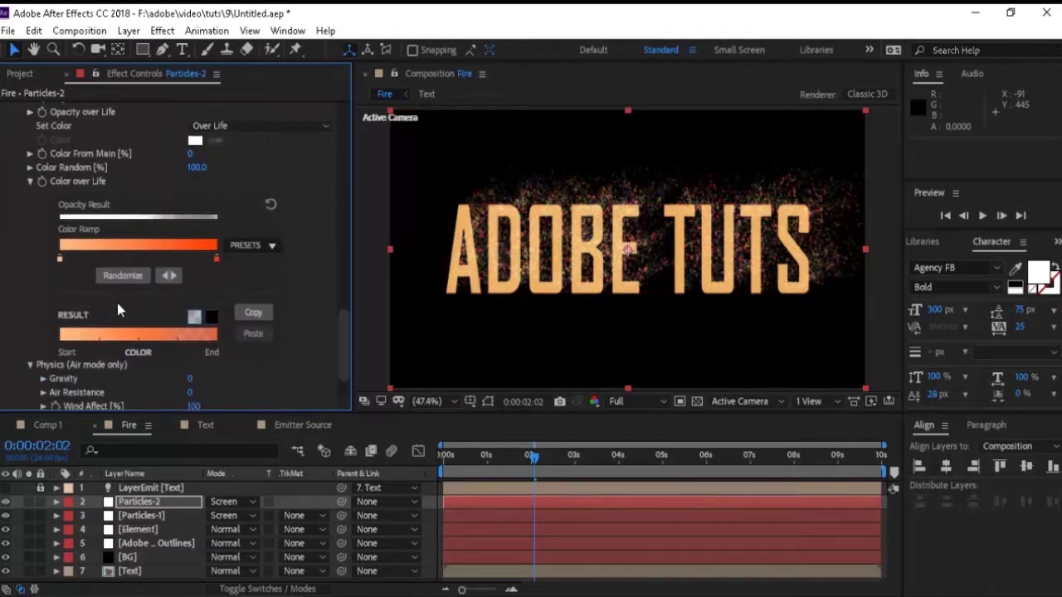
double_click(62, 260)
left_click(931, 322)
type("30")
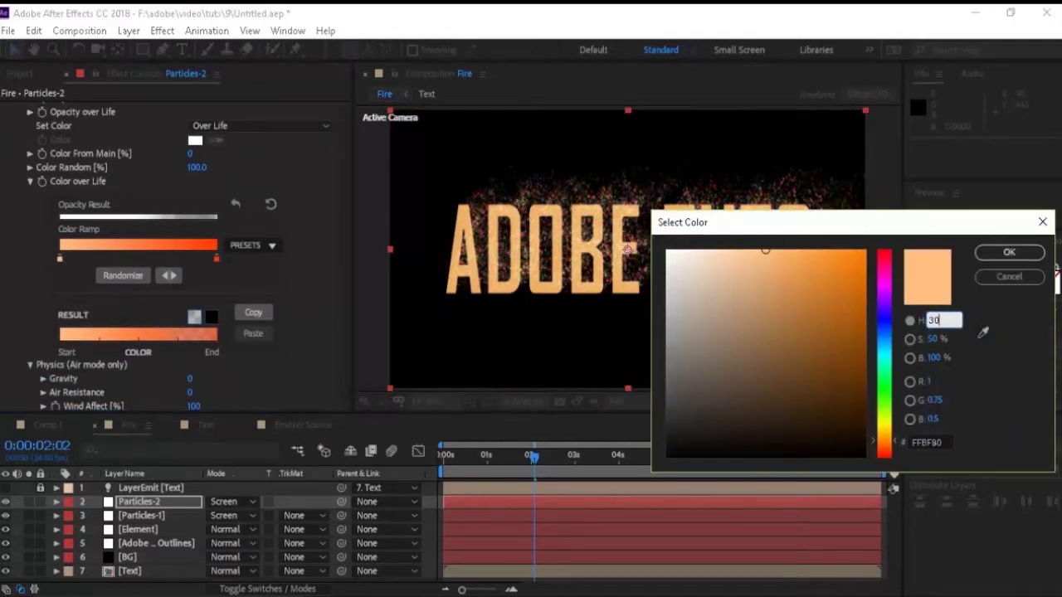
left_click(1023, 258)
Move the ramp's red end stop to about a quarter of the life span and set its brightness to 50%
left_click_drag(216, 259, 95, 258)
double_click(96, 259)
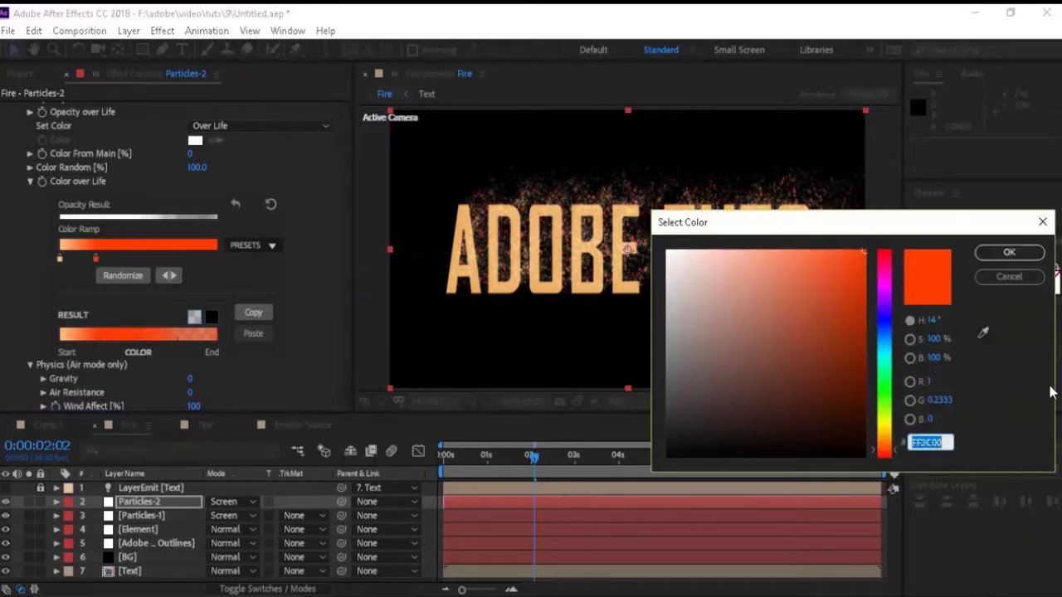
left_click(935, 358)
type("50")
left_click(1016, 254)
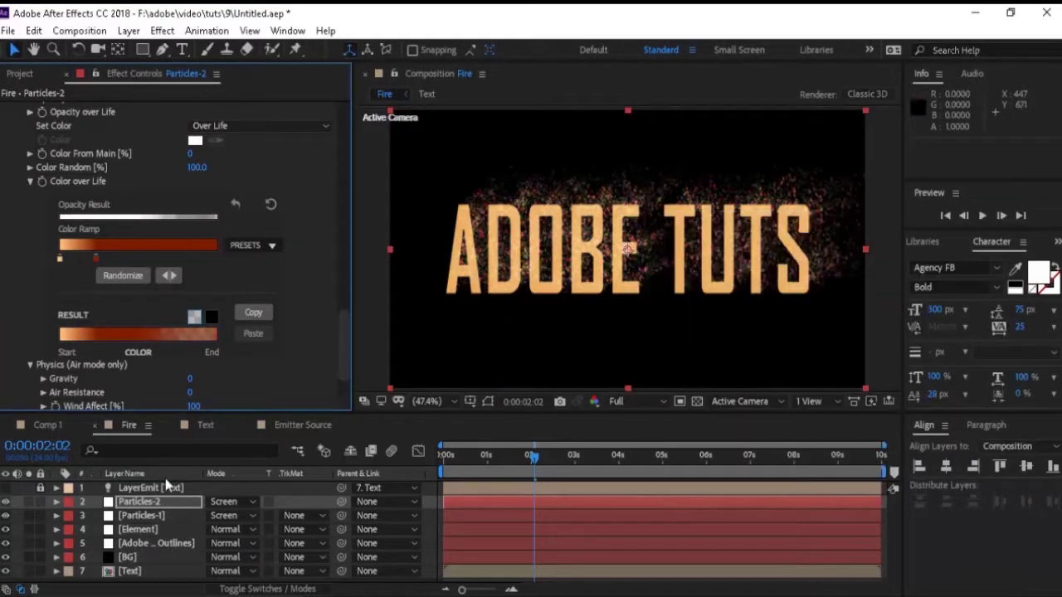
Turn on Motion Blur for Particles-2 with Shutter Angle 1080, Subframe Sample type and 24 levels, and save the project
left_click_drag(345, 342, 346, 361)
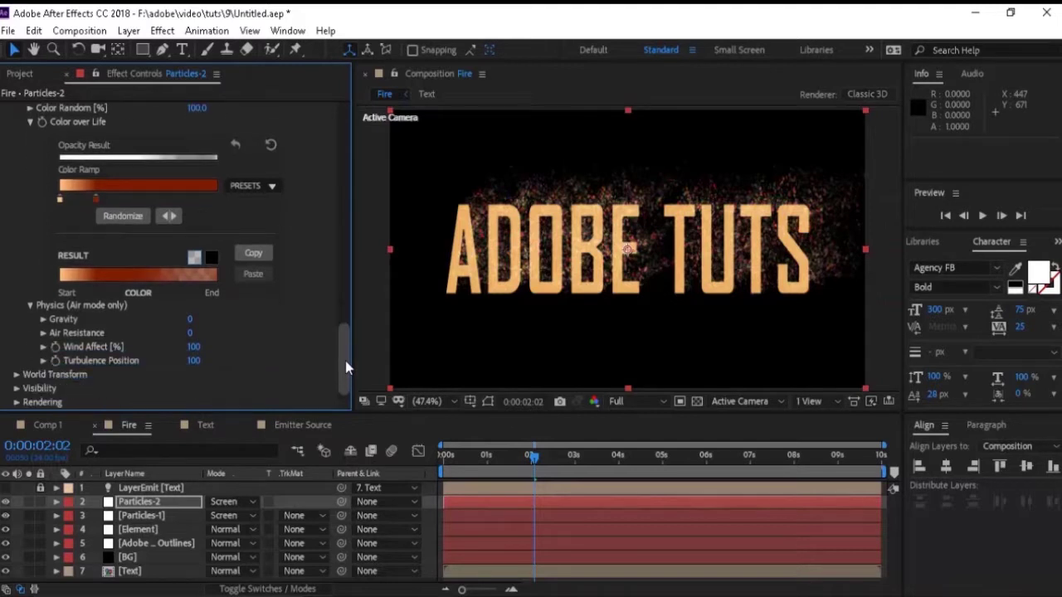
left_click(18, 401)
left_click(193, 320)
type("10")
key("Return")
left_click(241, 348)
left_click(249, 382)
left_click(194, 360)
key("Return")
key("ctrl+s")
Set the Wind Affect of the auxiliary particles in Particles-2 to 60%
left_click_drag(347, 371, 349, 328)
left_click(193, 342)
type("60")
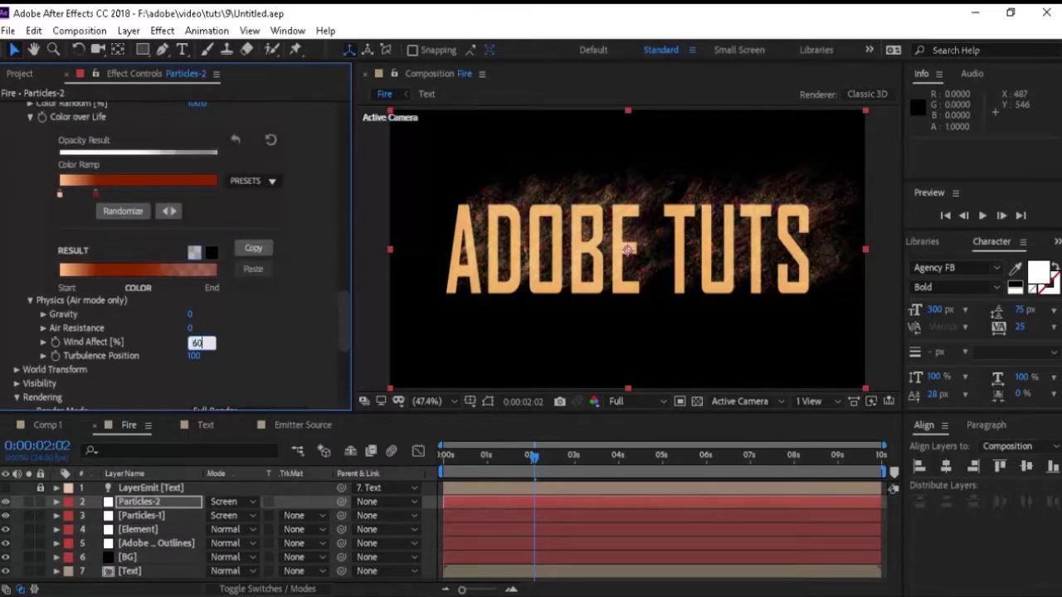
key("Return")
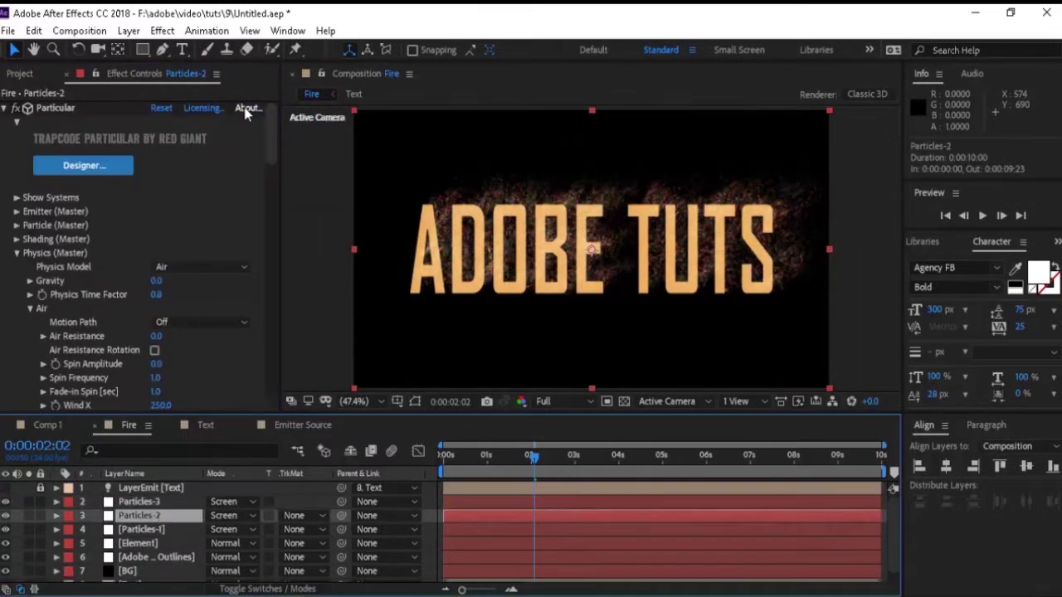
Apply the Fast Blur (Legacy) effect to Particles-2 with a Blurriness of 4
scroll(271, 356, "down", 5)
left_click(163, 31)
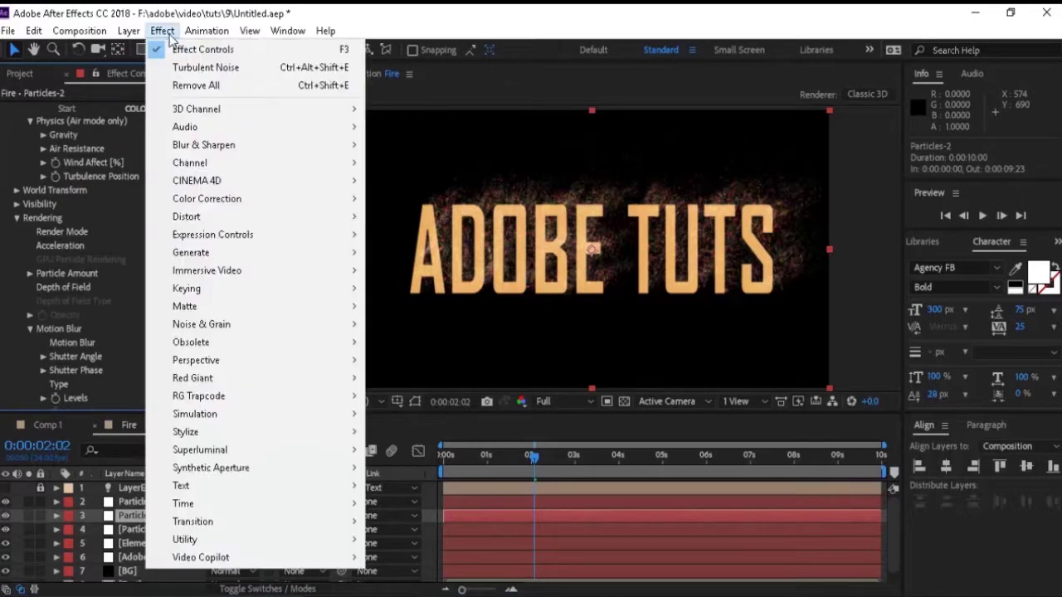
mouse_move(303, 451)
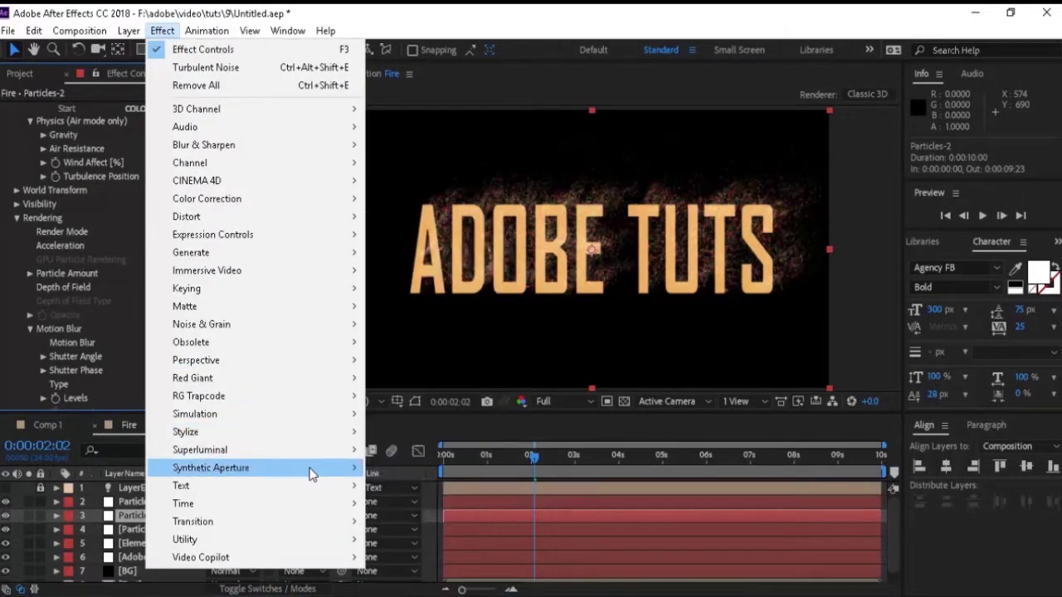
mouse_move(316, 528)
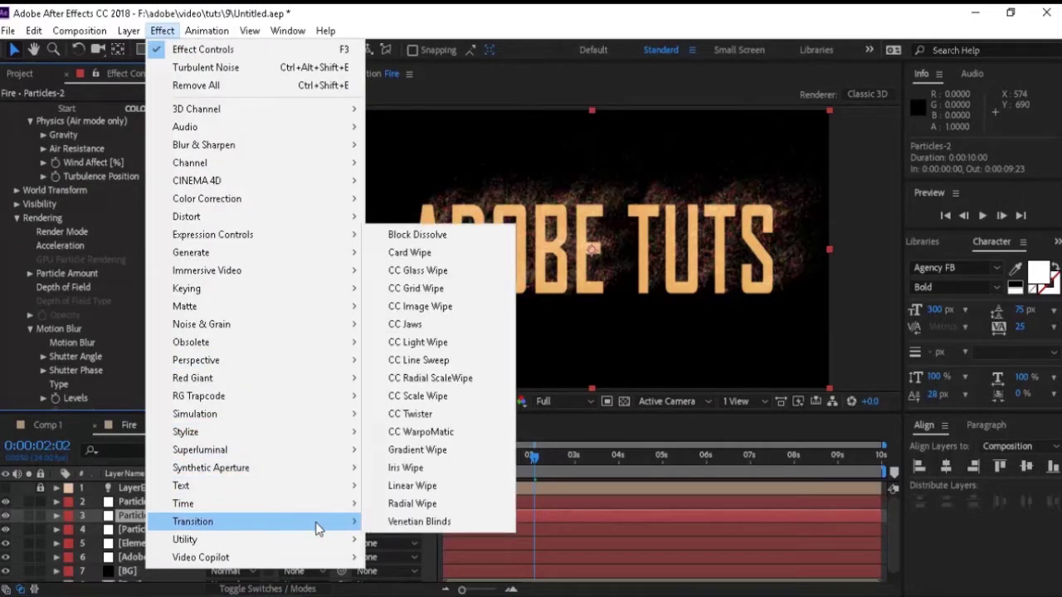
mouse_move(315, 342)
left_click(415, 378)
left_click(157, 375)
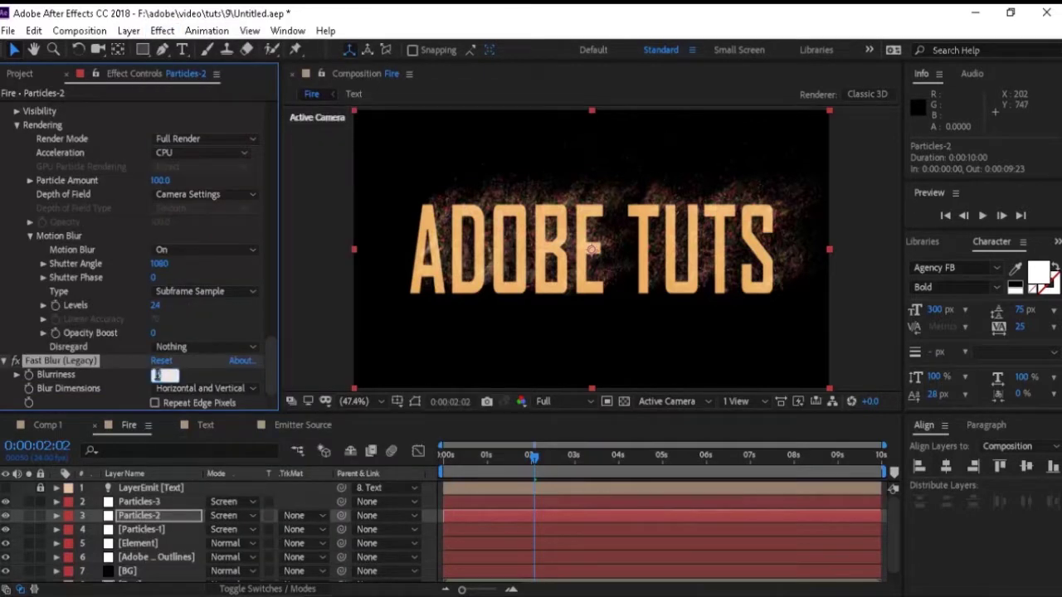
Apply CC Vector Blur to Particles-2 with an Amount of 15 and a Ridge Smoothness of 0.50
left_click(163, 31)
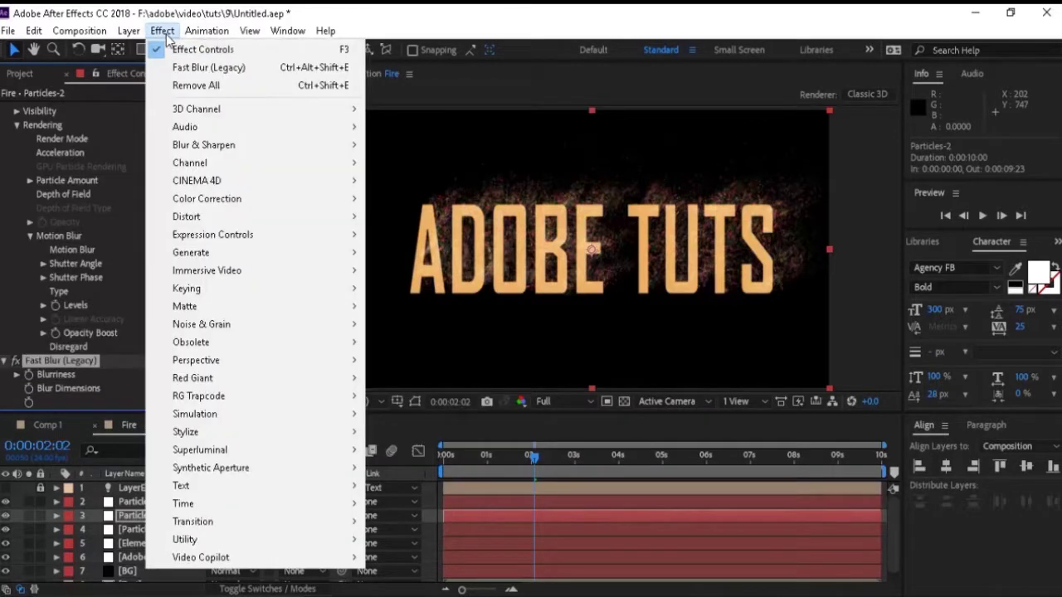
mouse_move(220, 148)
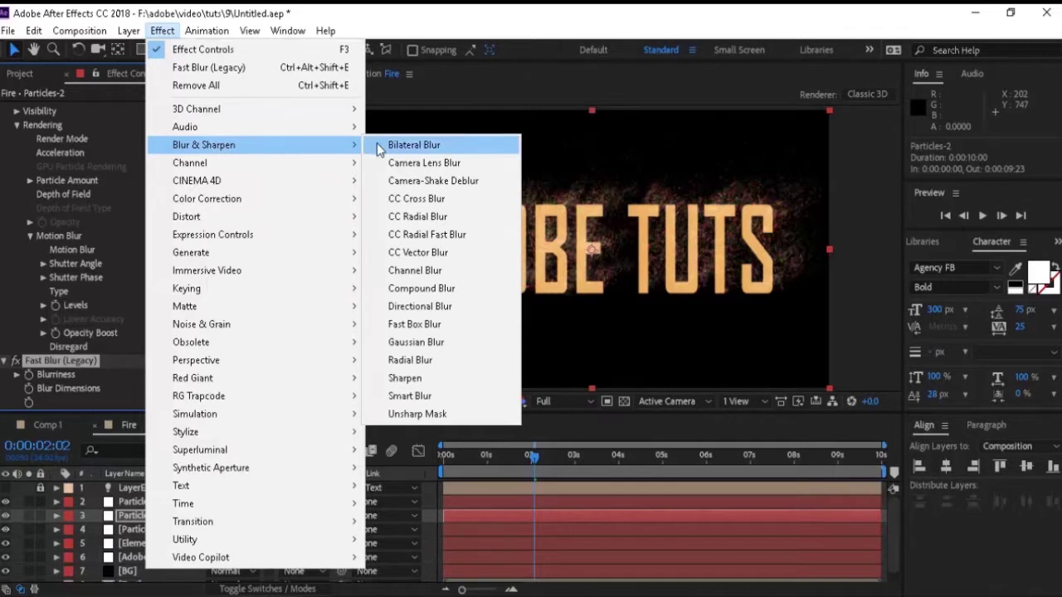
left_click(418, 252)
left_click(154, 334)
type("15")
key("Return")
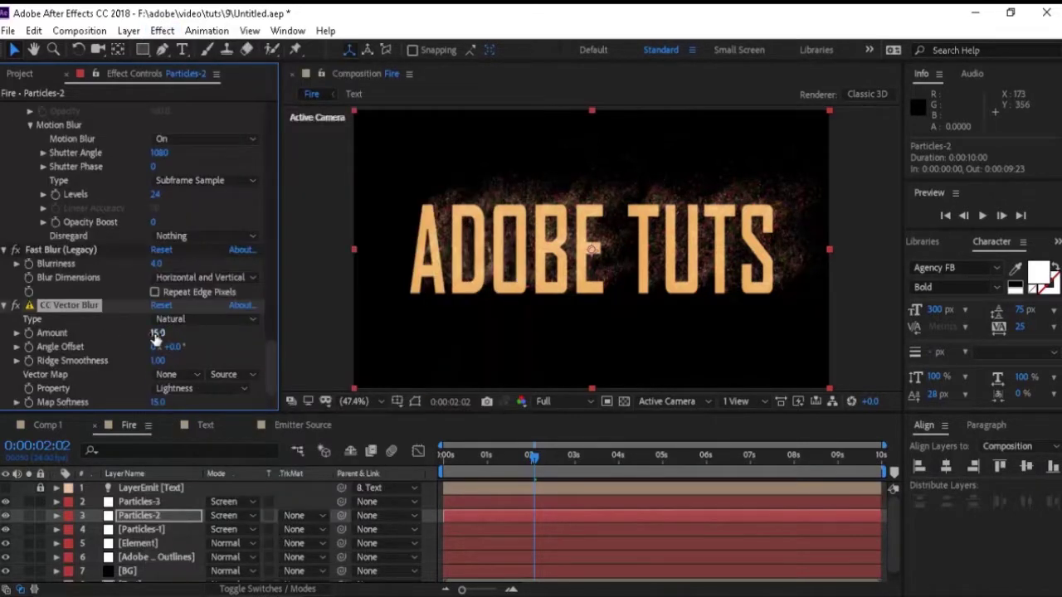
left_click(157, 361)
type(".50")
key("Return")
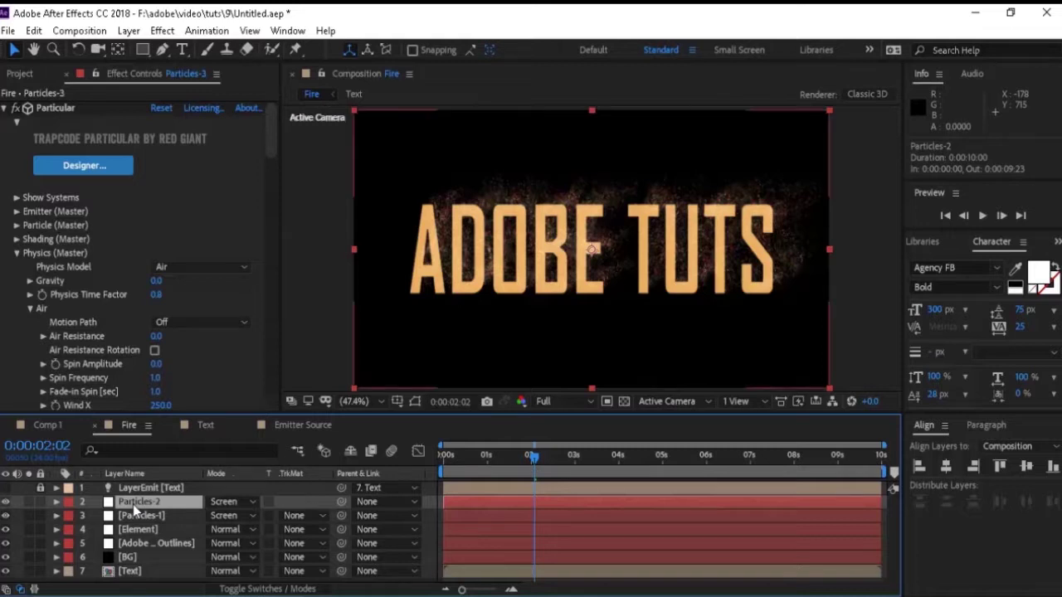
Duplicate the Particles-2 layer and remove CC Vector Blur and Fast Blur (Legacy) from the copy
key("ctrl+d")
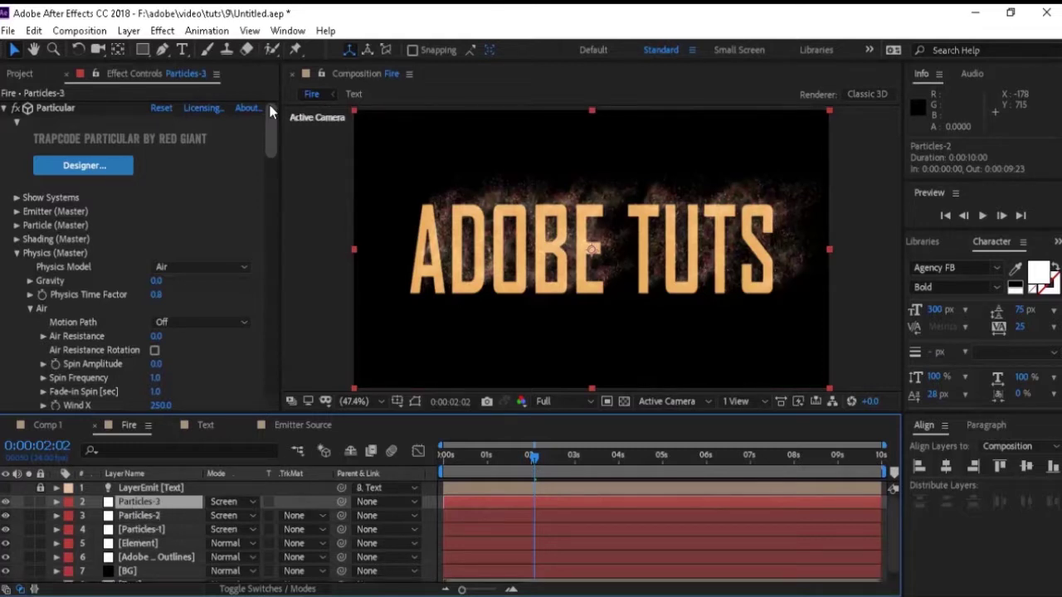
left_click_drag(272, 146, 272, 370)
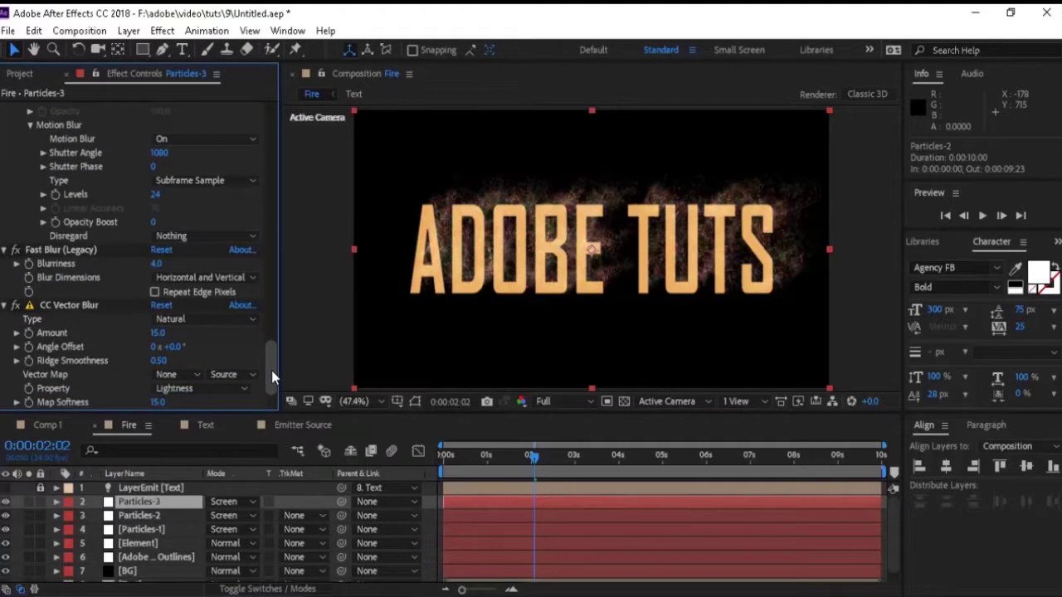
left_click(90, 305)
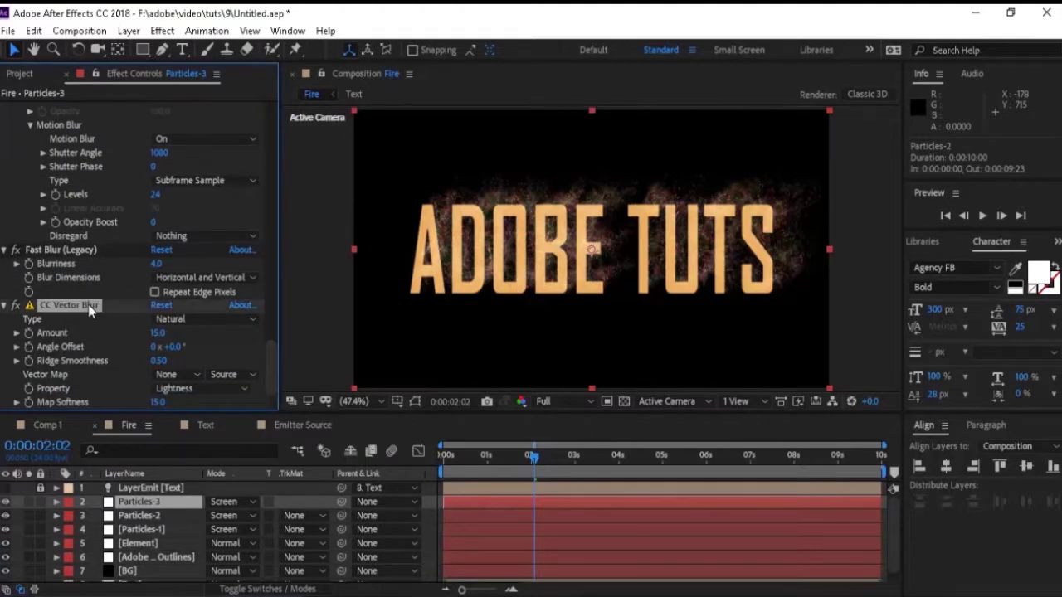
key("Delete")
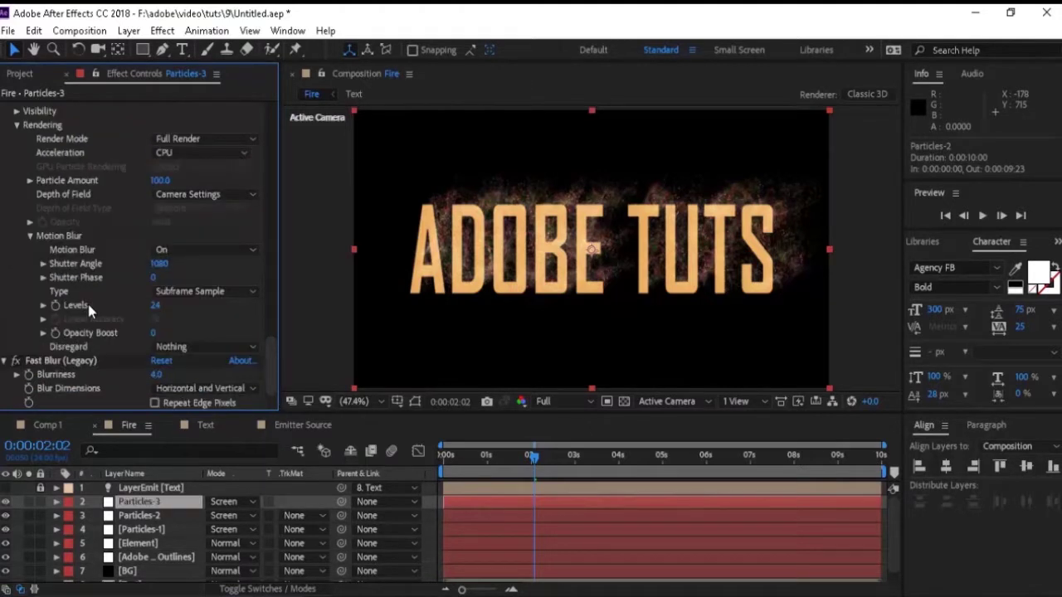
left_click(55, 361)
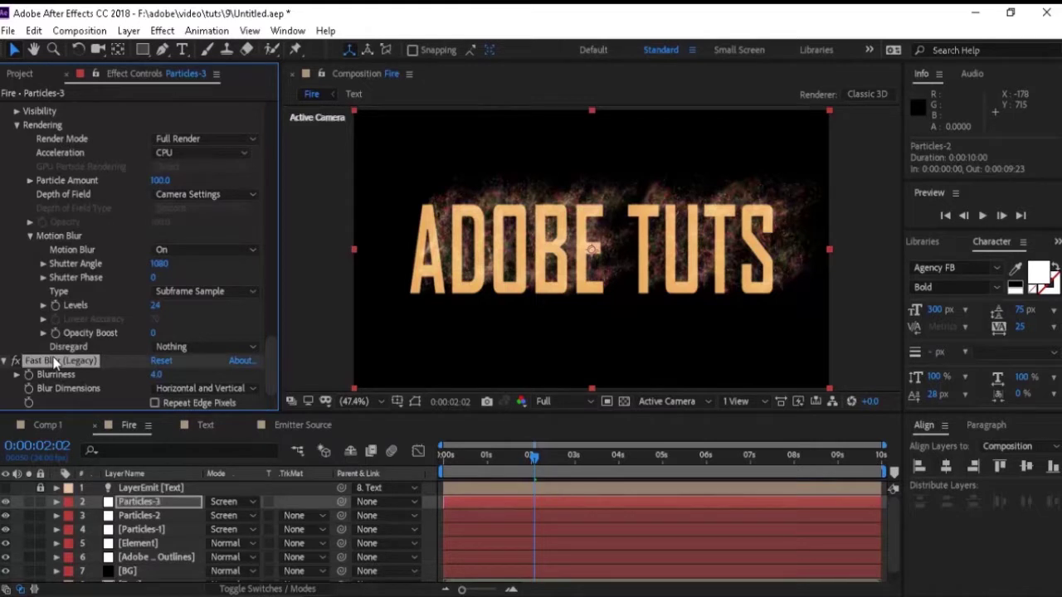
key("Delete")
In the Aux System of Particles-3, set Emit Probability to 10% and Particles/sec to 15
left_click_drag(270, 337, 273, 219)
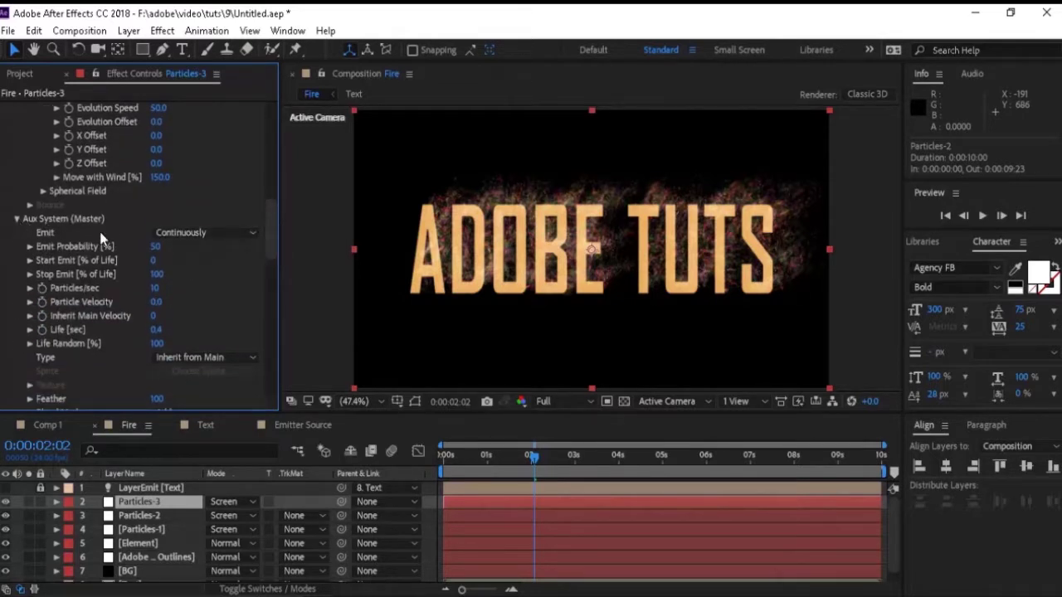
left_click(155, 249)
type("10")
key("Tab")
key("Tab")
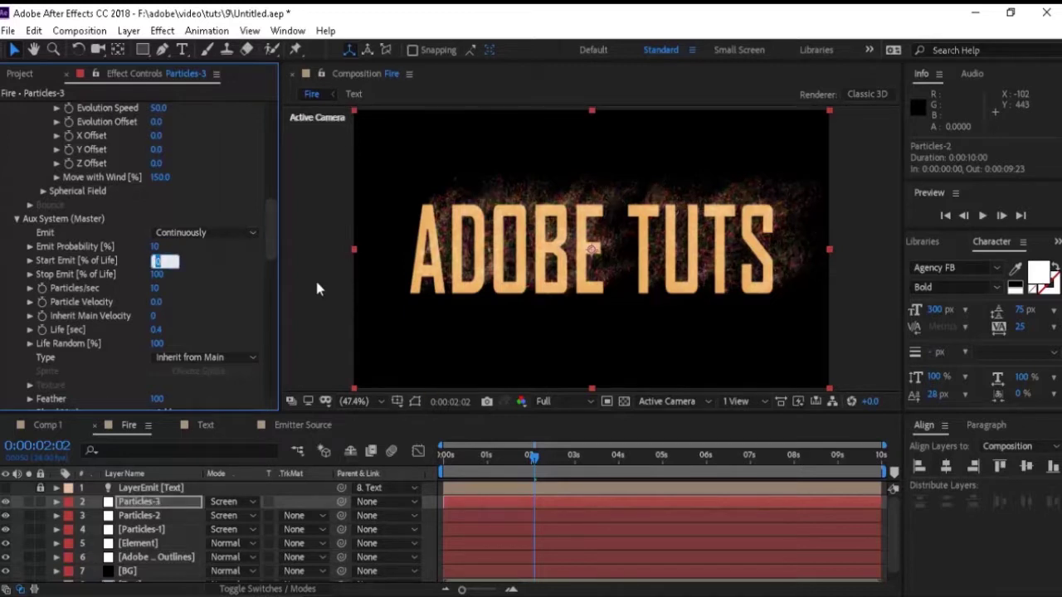
key("Tab")
type("15")
Set the Size of the auxiliary particles in Particles-3 to 1.5
left_click_drag(275, 239, 271, 325)
left_click(156, 251)
type("1.5")
key("Return")
left_click(157, 321)
type("300")
Recolor the dark red stop of Particles-3's aux Color over Life ramp to hue 4°, saturation 68% and brightness 83%
scroll(58, 325, "up", 5)
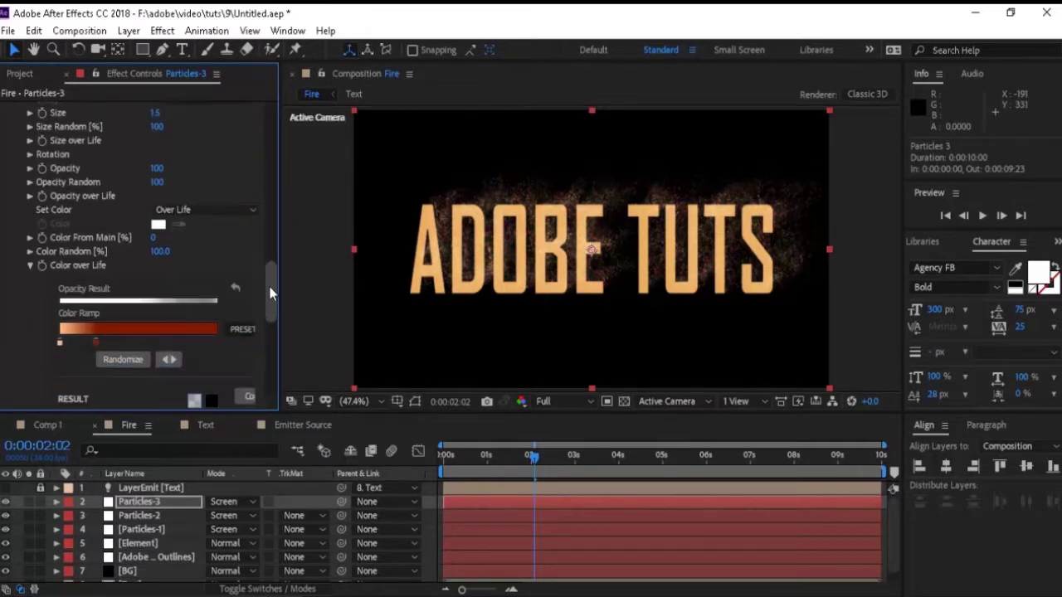
double_click(60, 303)
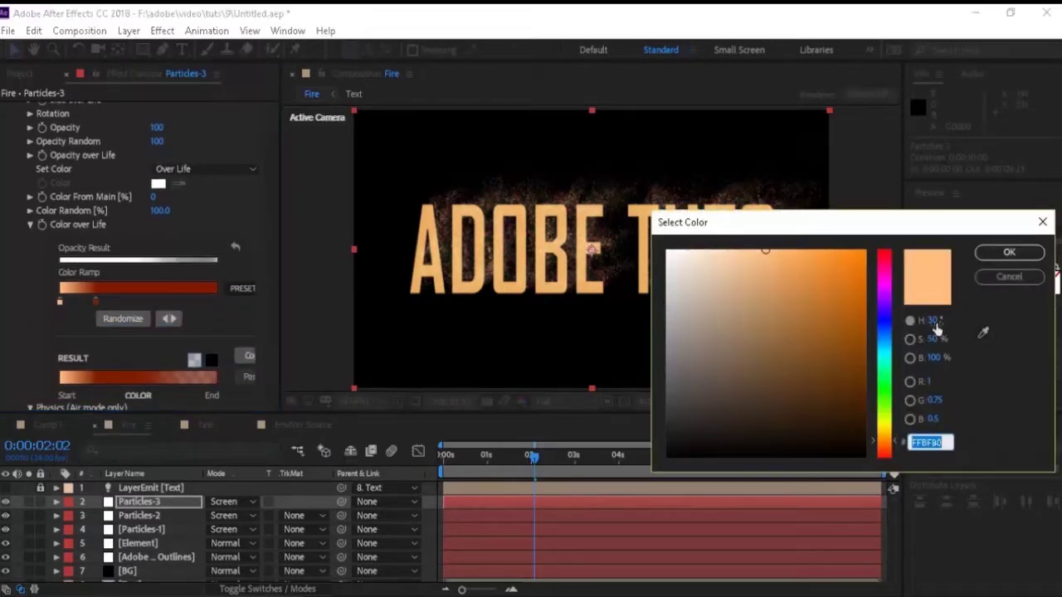
left_click(987, 280)
double_click(96, 303)
left_click(933, 321)
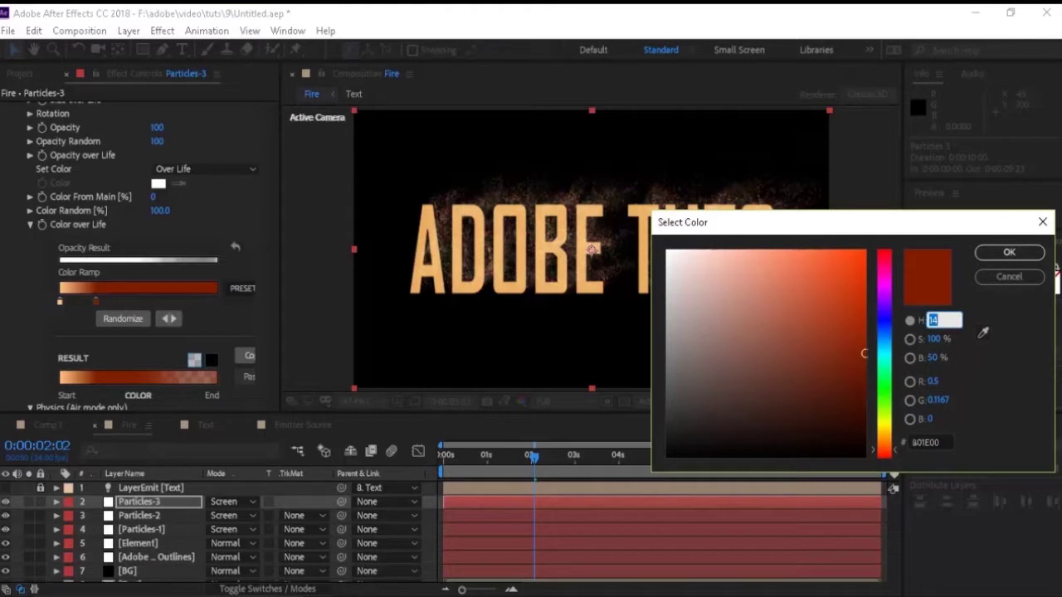
type("4")
key("Tab")
type("68")
key("Tab")
type("83")
key("Return")
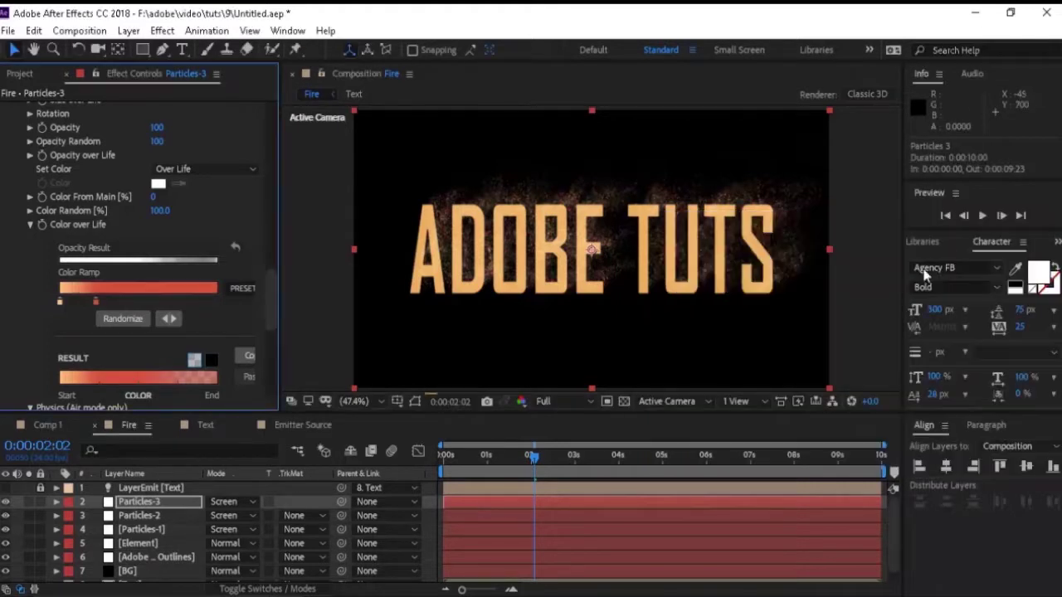
Add a color stop near the end of Particles-3's aux color ramp with hue 299° and saturation 72%
double_click(201, 302)
left_click(932, 322)
type("299")
key("Tab")
type("72")
key("Tab")
key("Return")
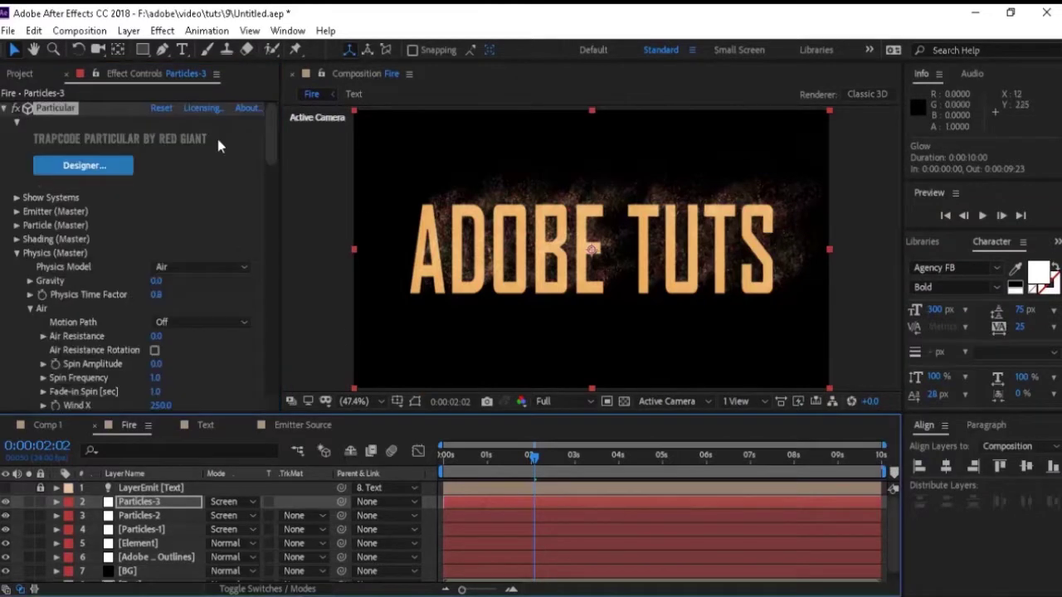
Create a new adjustment layer in the Fire composition and name it Glow
left_click(129, 31)
mouse_move(249, 30)
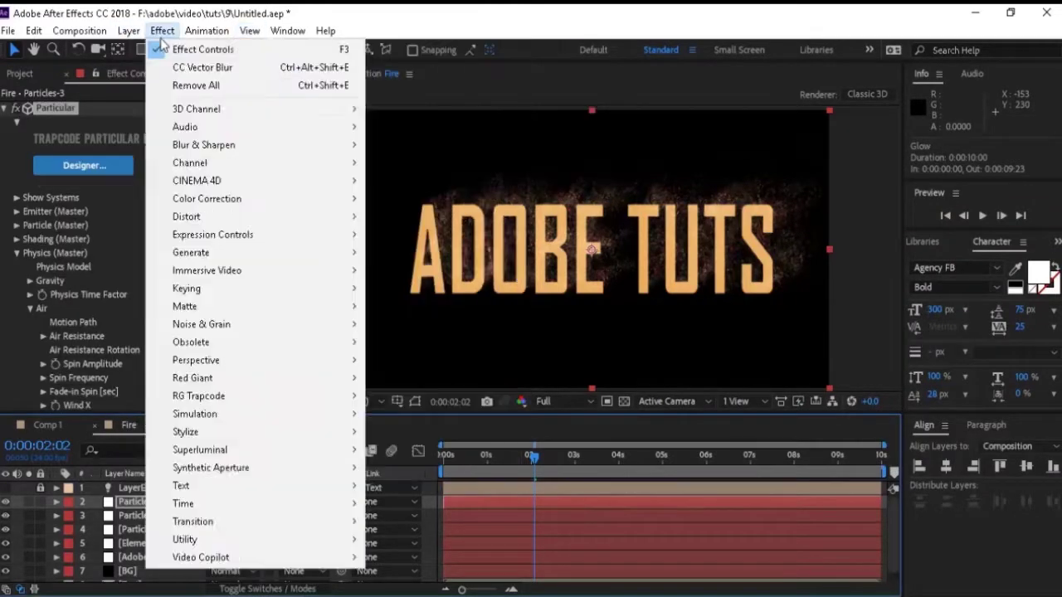
mouse_move(332, 49)
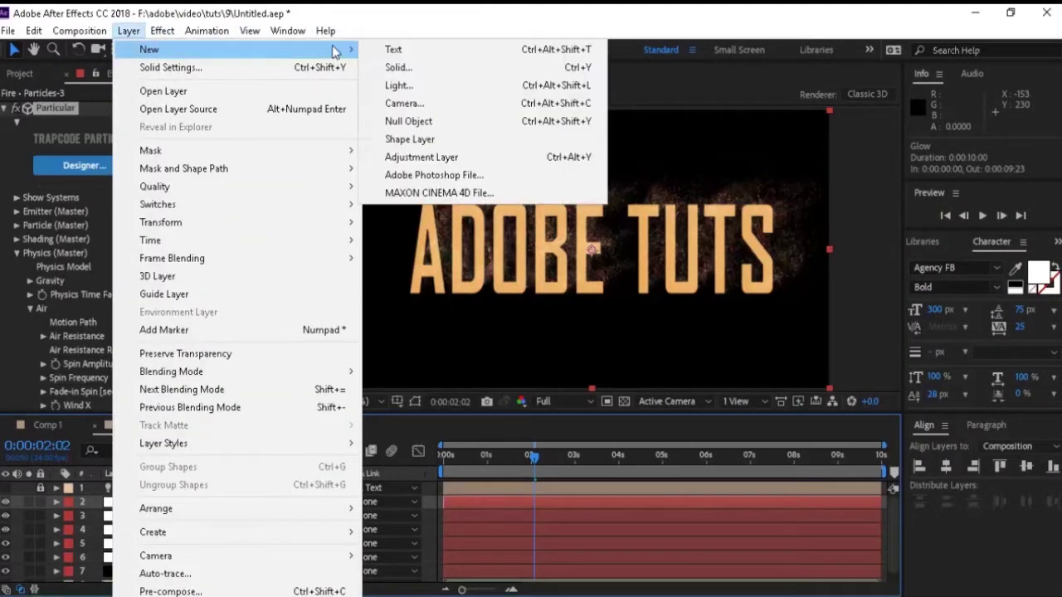
left_click(408, 157)
key("Return")
type("Glow")
key("Return")
Apply the Stylize Glow effect to the Glow adjustment layer
left_click(163, 31)
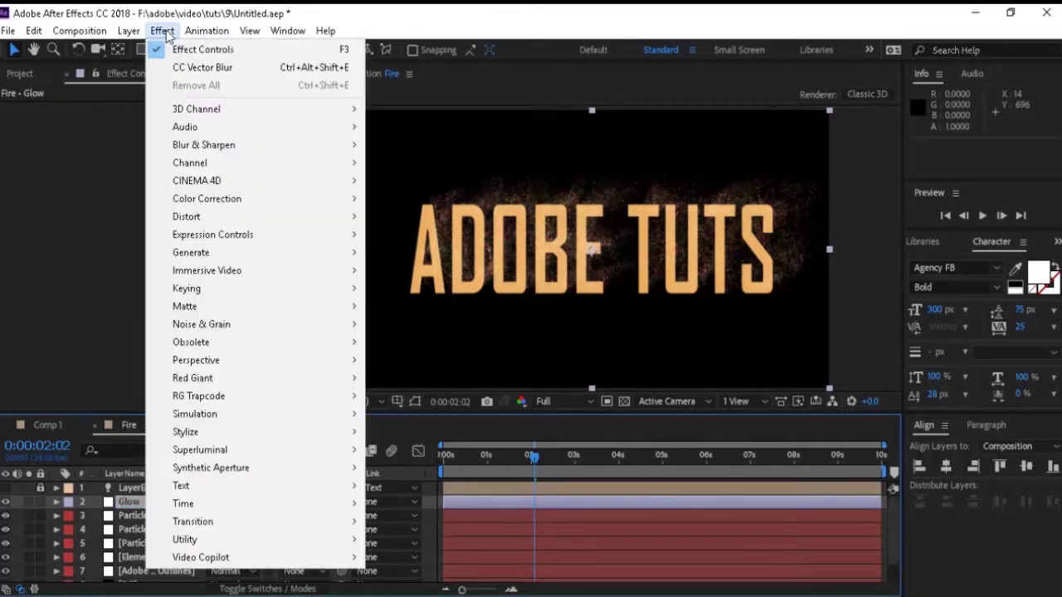
mouse_move(318, 433)
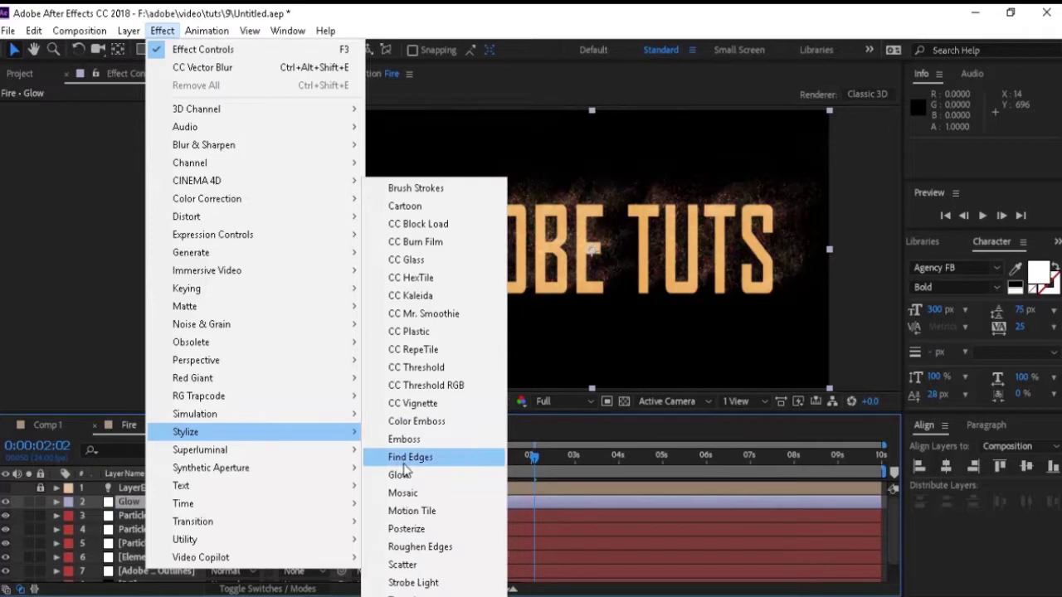
left_click(406, 477)
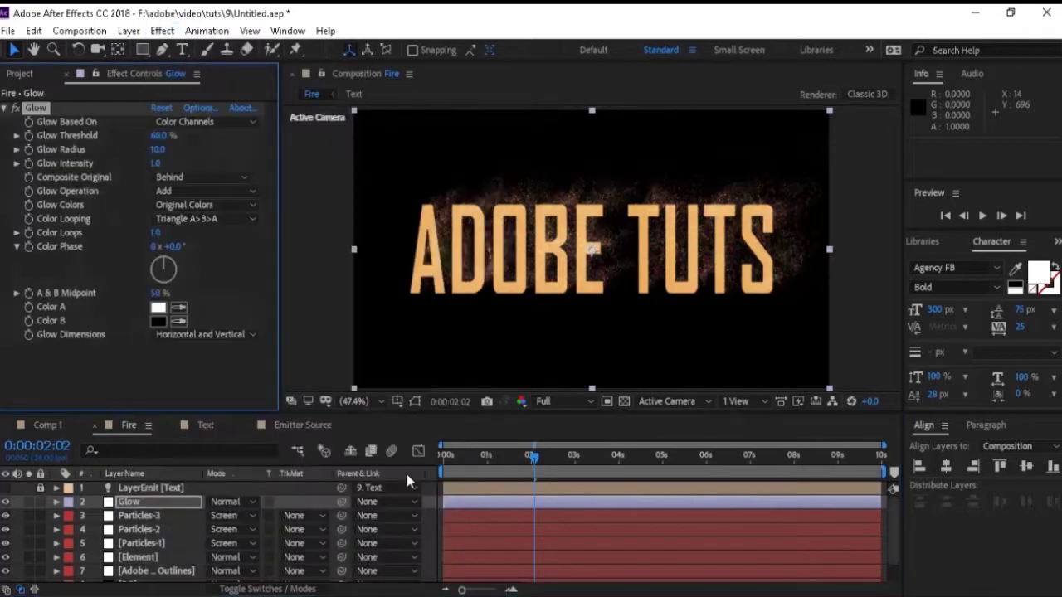
Set the Glow effect's Glow Threshold to 25%, Glow Radius to 40 and Glow Intensity to 0.2
left_click(160, 136)
type("25")
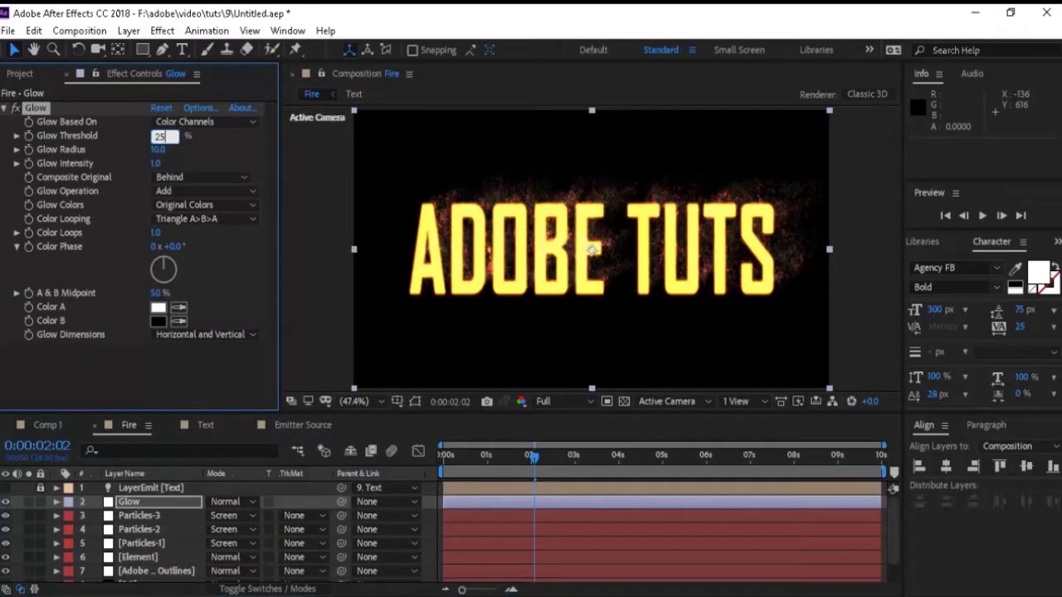
key("Tab")
type("40")
key("Tab")
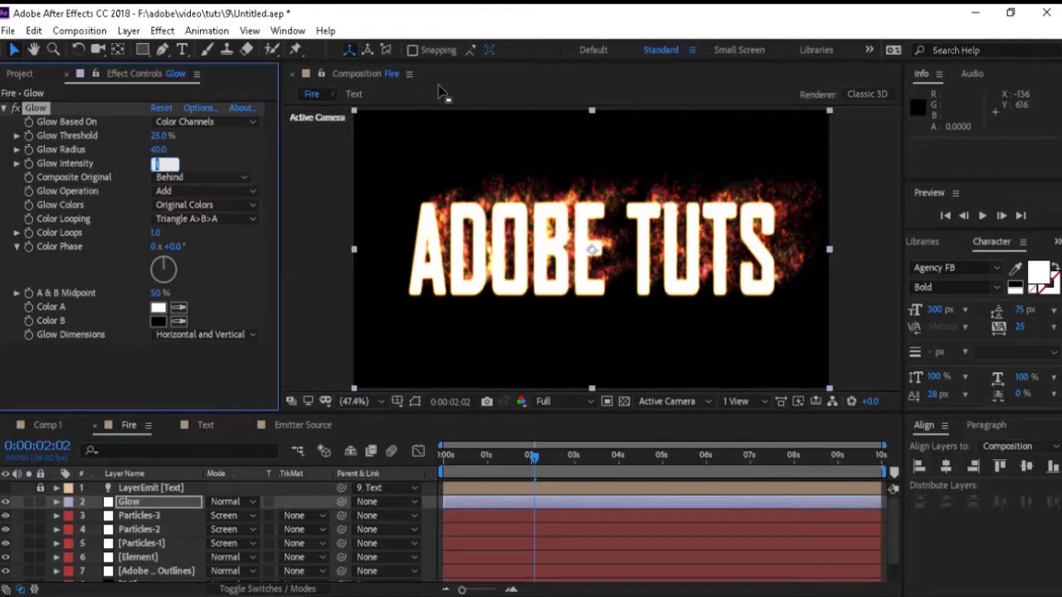
type("2")
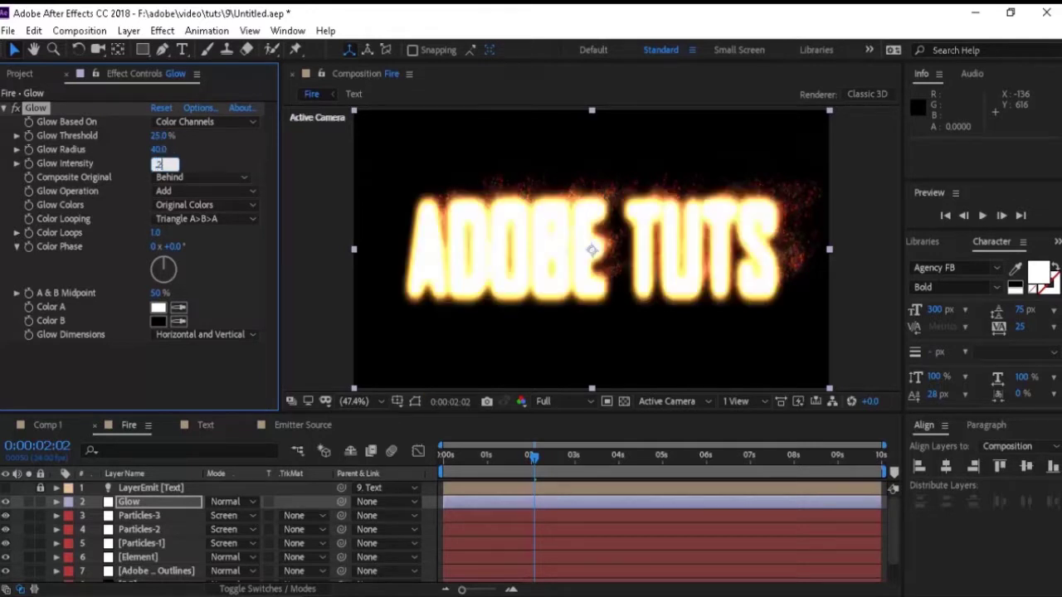
key("Tab")
Switch Glow Colors to A & B Colors and set Color A to hue 48° and saturation 38%
left_click(219, 204)
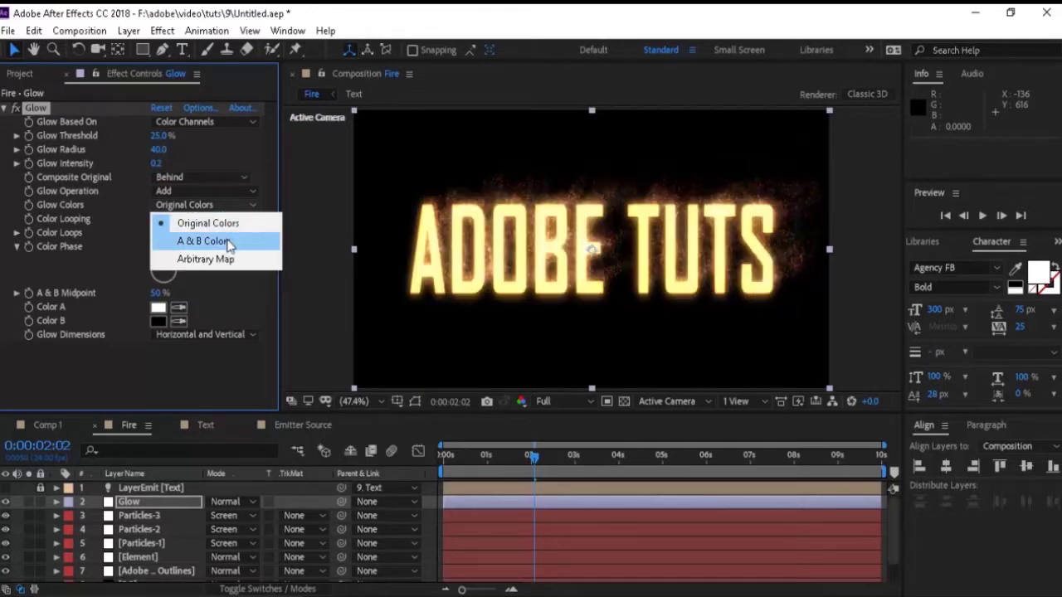
left_click(228, 241)
left_click(158, 308)
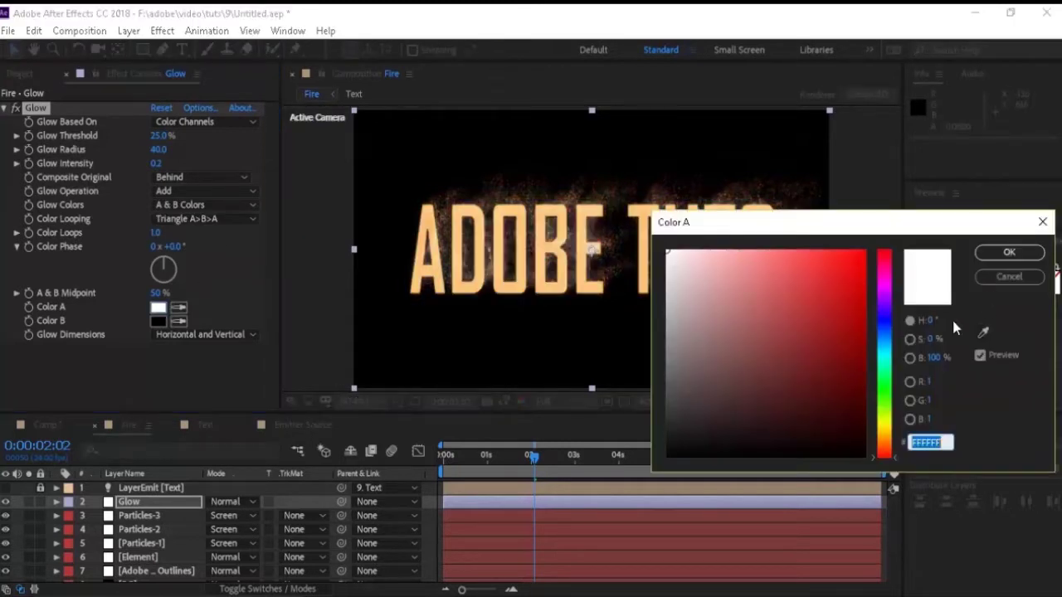
type("48")
key("Tab")
type("38")
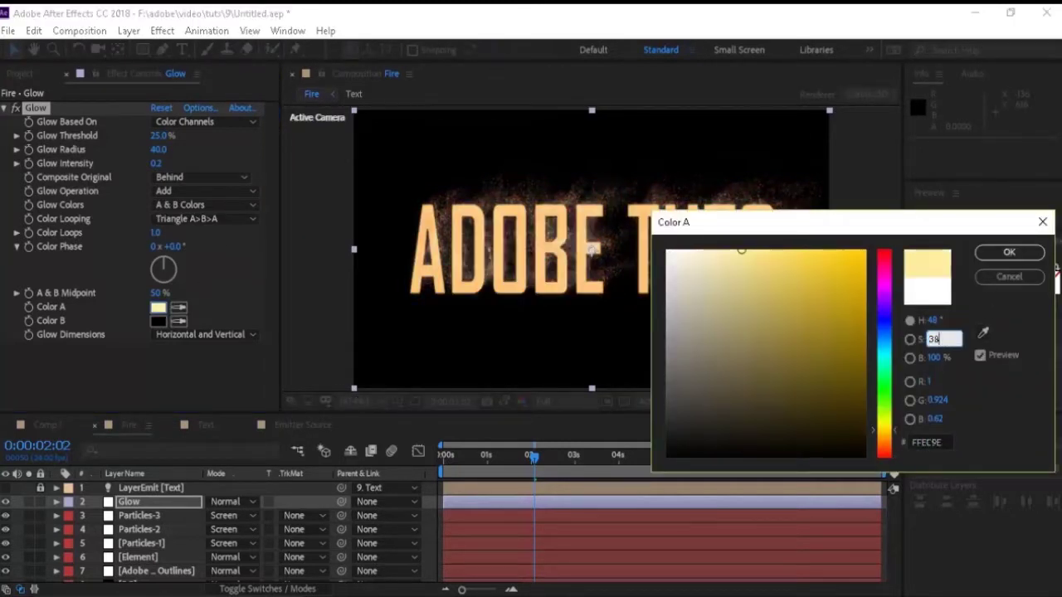
key("Return")
Set the Glow effect's Color B to hue 30°, saturation 100% and brightness 100%
left_click(157, 322)
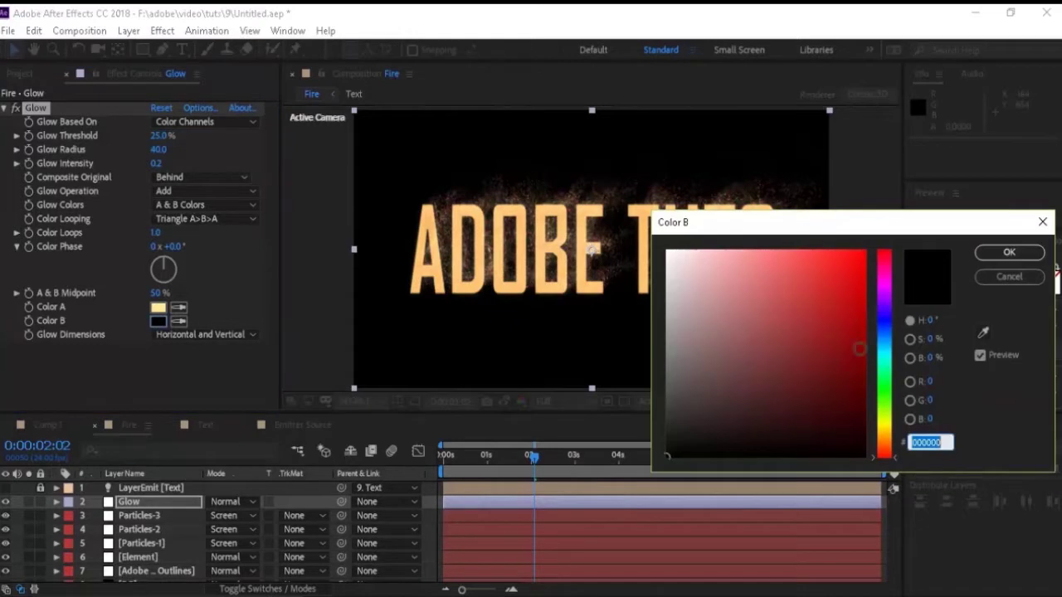
left_click(931, 320)
type("30")
key("Tab")
type("100")
key("Tab")
type("100")
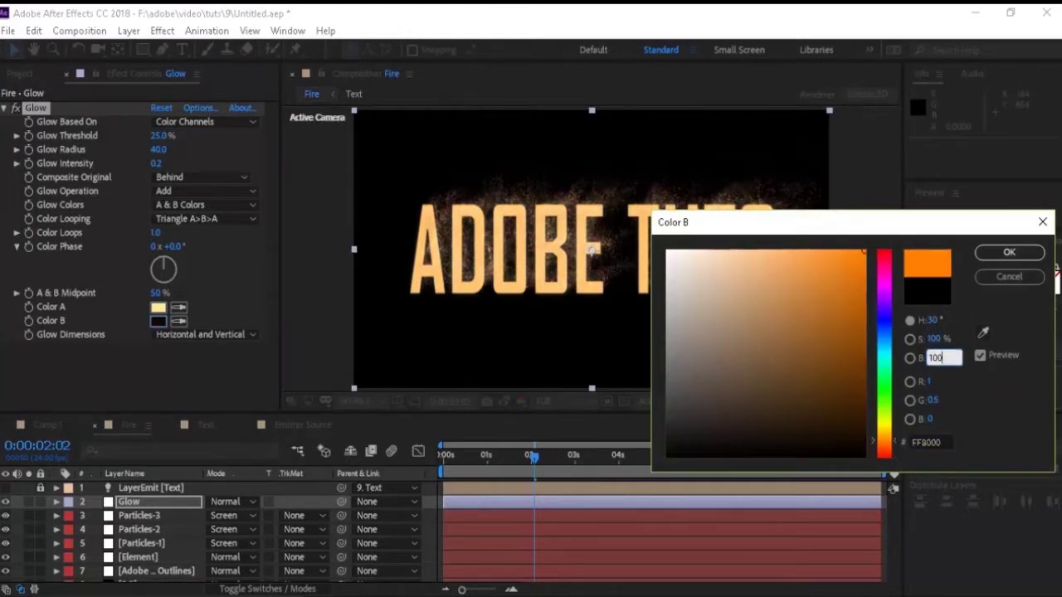
key("Return")
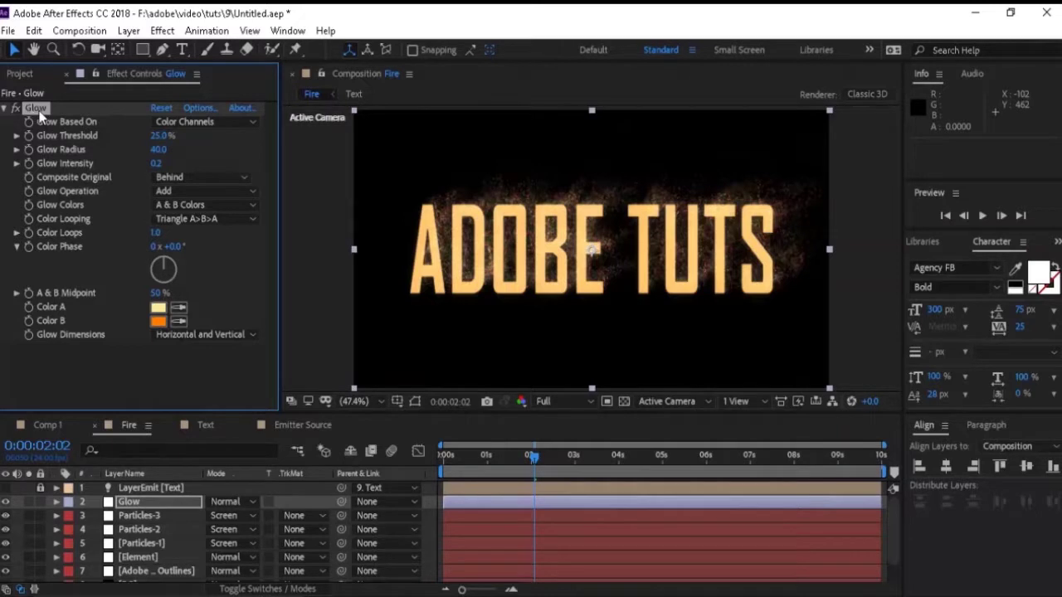
Duplicate the Glow effect and set the copy's Glow Threshold to 30% and Glow Radius to 350
key("ctrl+d")
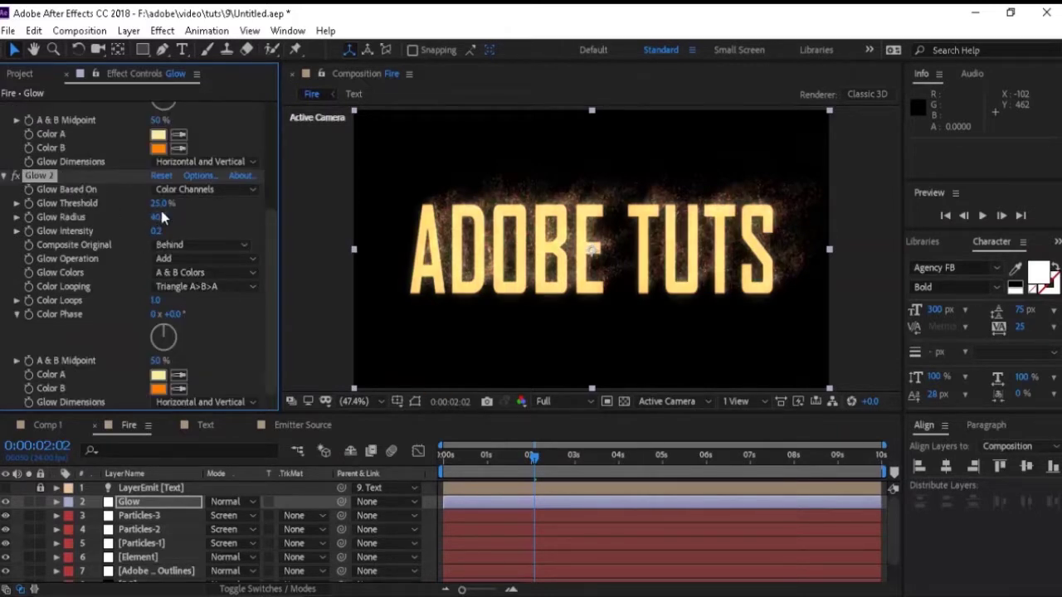
left_click(156, 203)
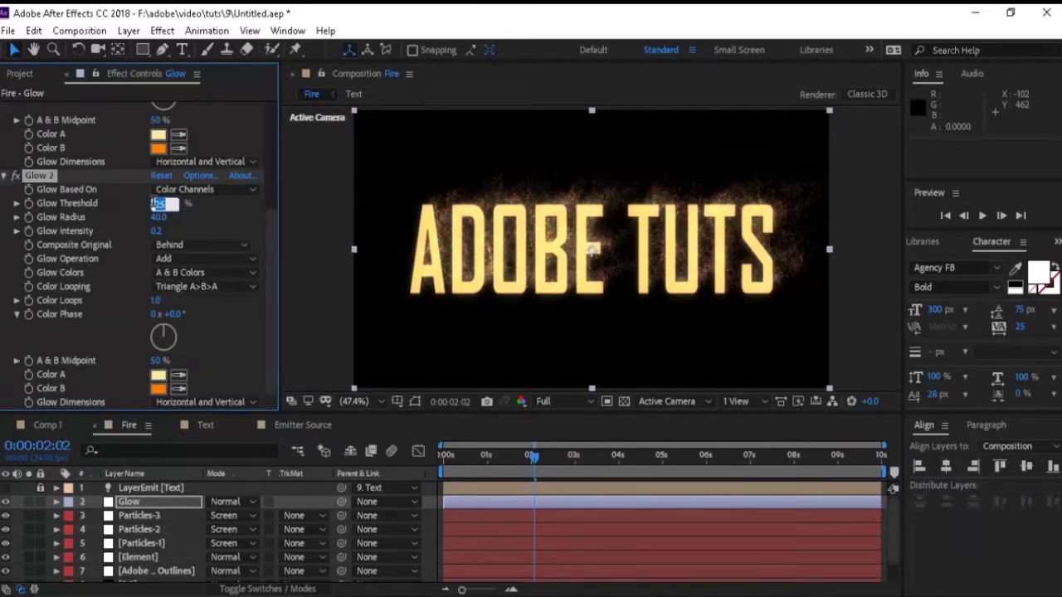
type("30")
key("Tab")
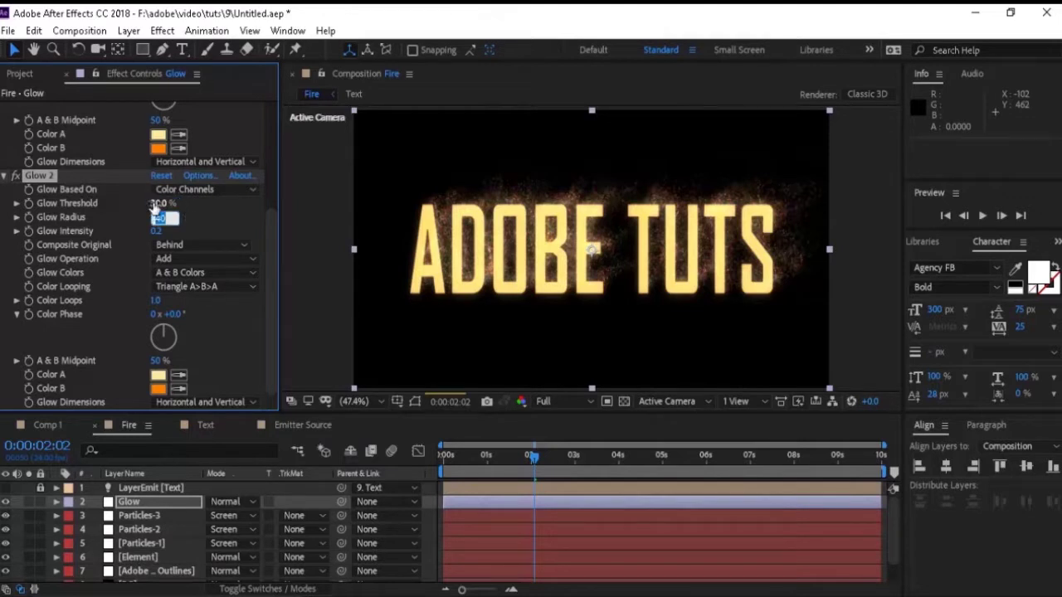
type("350")
key("Tab")
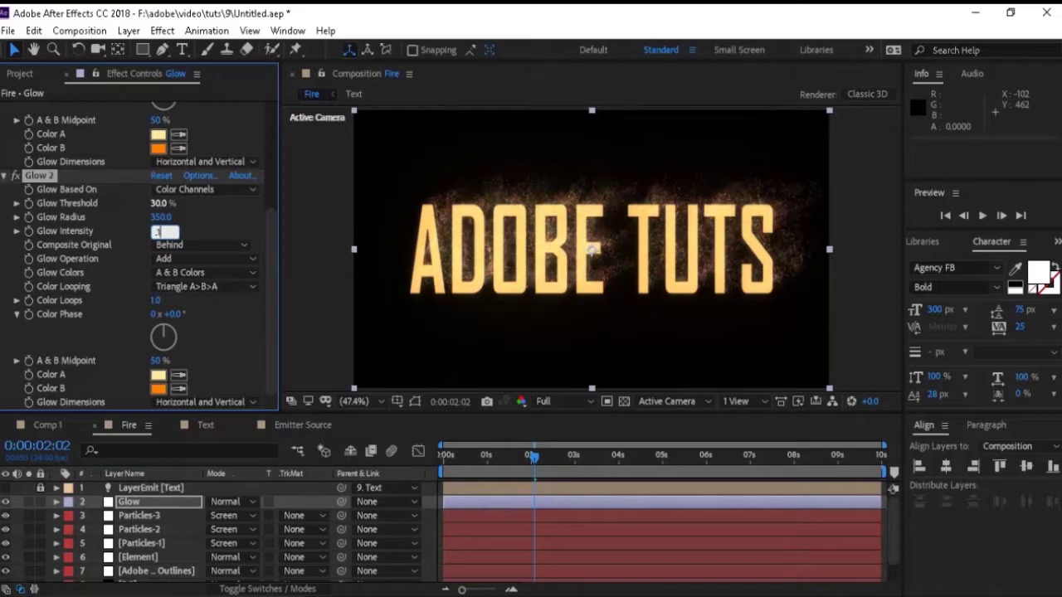
Set the duplicated Glow effect's Glow Intensity to 0.1 and its Glow Colors to Original Colors
type(".1")
key("Return")
left_click(189, 272)
left_click(195, 289)
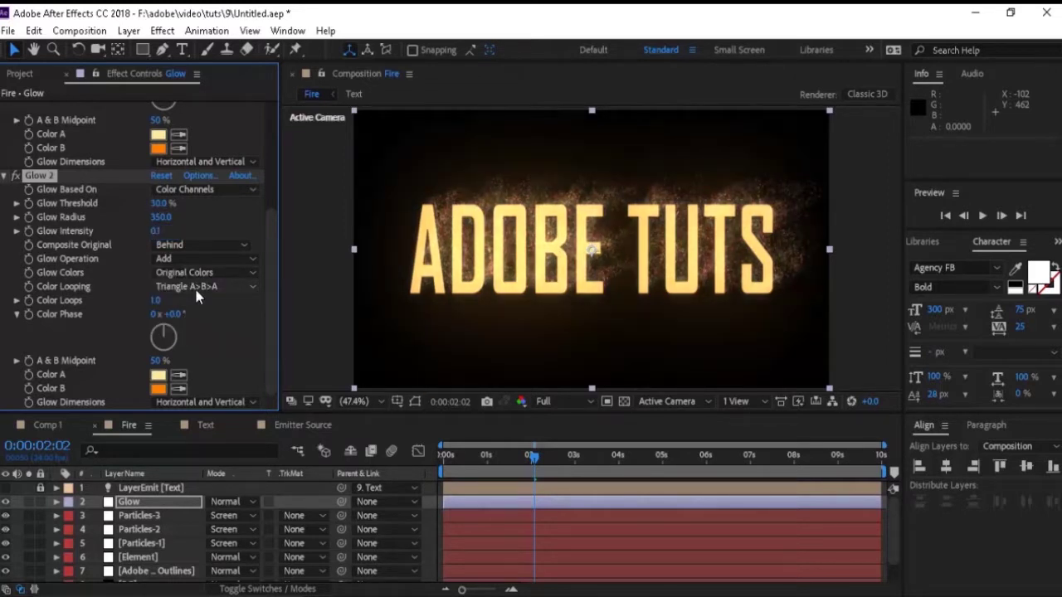
Create another adjustment layer above the Glow layer and name it Shine
left_click(162, 30)
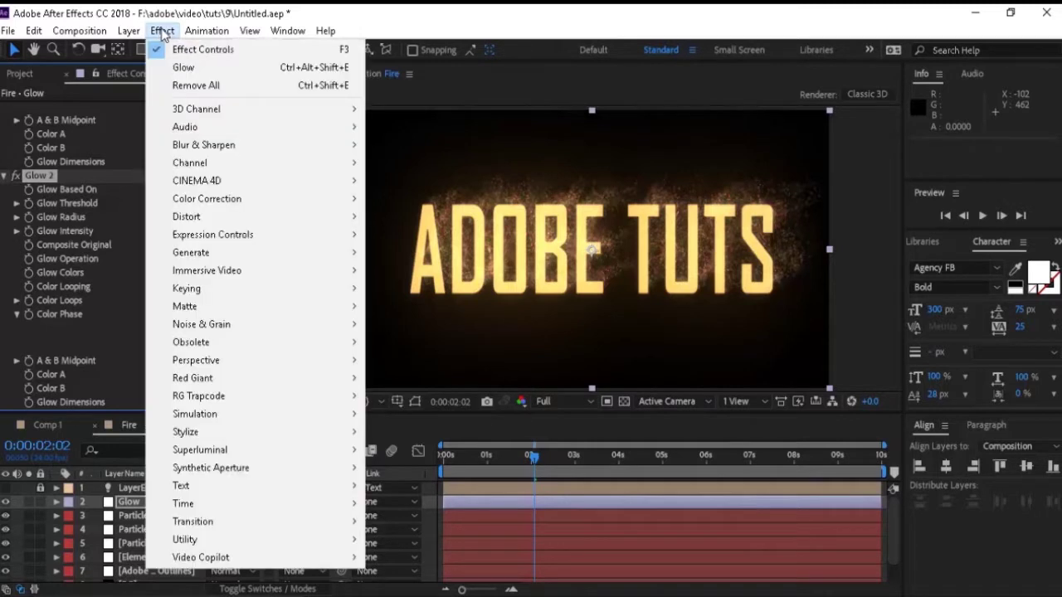
mouse_move(129, 36)
mouse_move(246, 55)
left_click(426, 158)
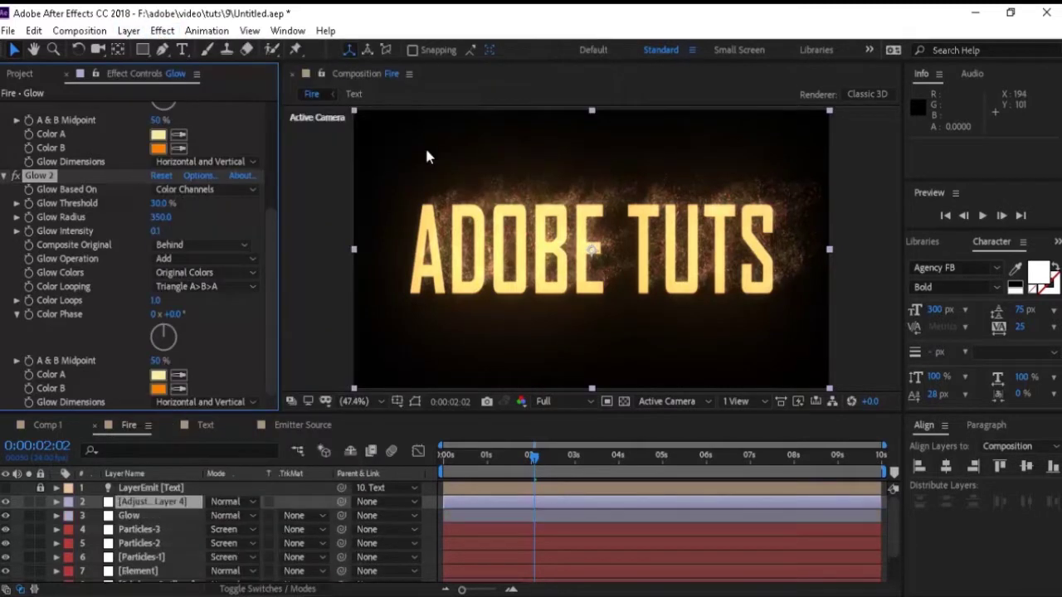
key("Return")
type("Shine")
key("Return")
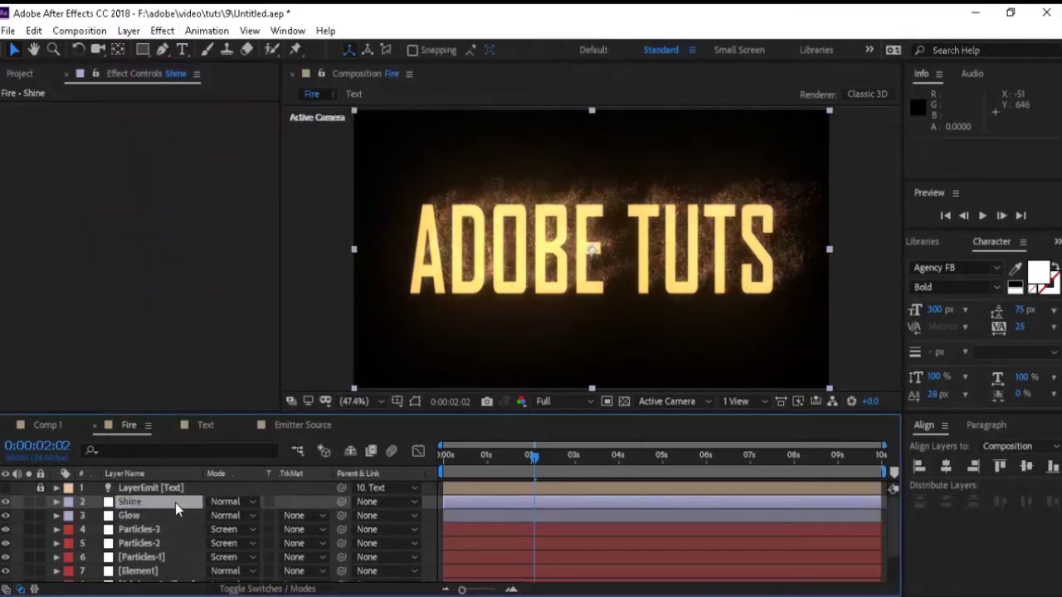
Apply the Trapcode Shine effect to the Shine layer and move its Source Point to about 29.8, 680.9
left_click(163, 31)
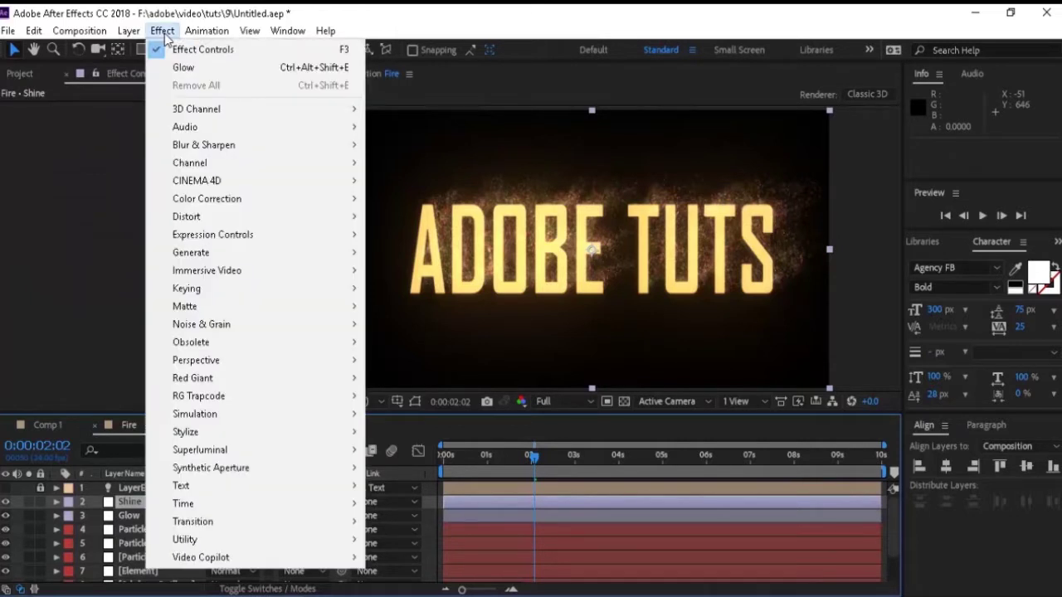
mouse_move(257, 397)
left_click(402, 522)
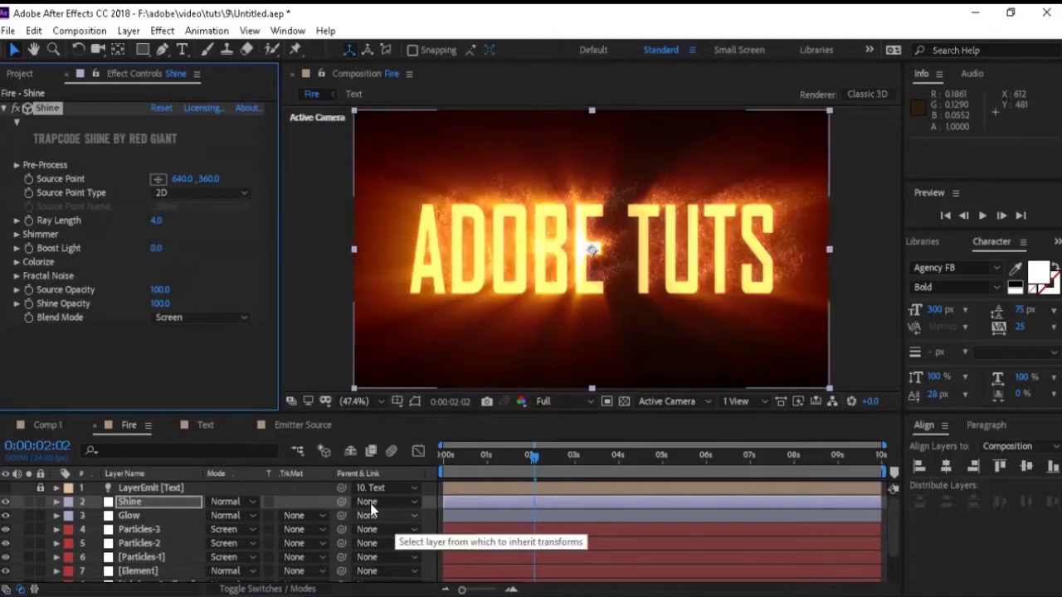
left_click_drag(592, 249, 365, 378)
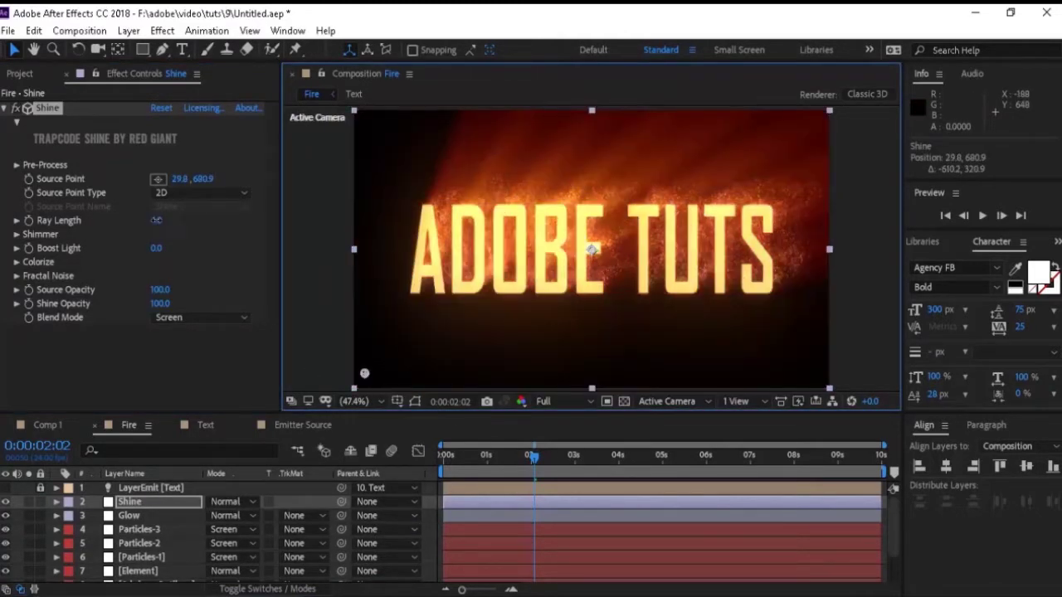
Set the Shine effect's Ray Length to 0.4 and Shine Opacity to 35
left_click(157, 222)
type(".4")
key("Return")
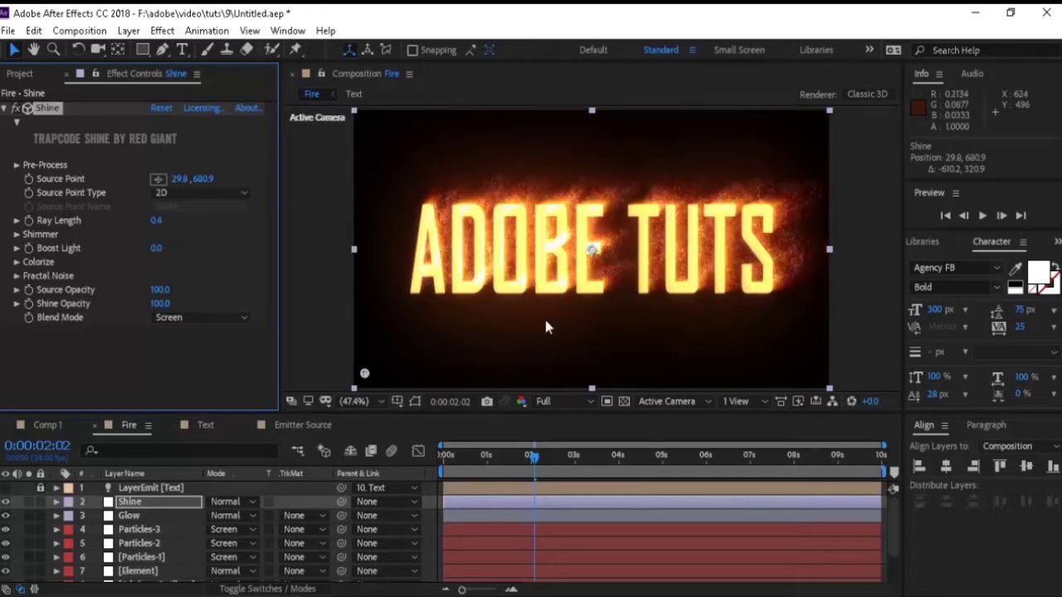
left_click(161, 304)
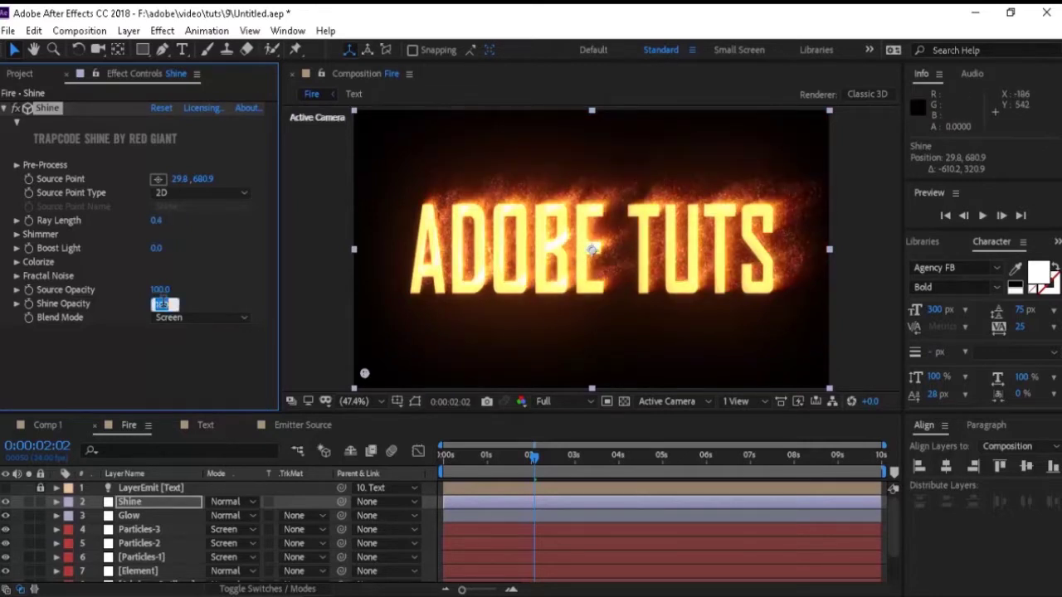
type("50")
key("Return")
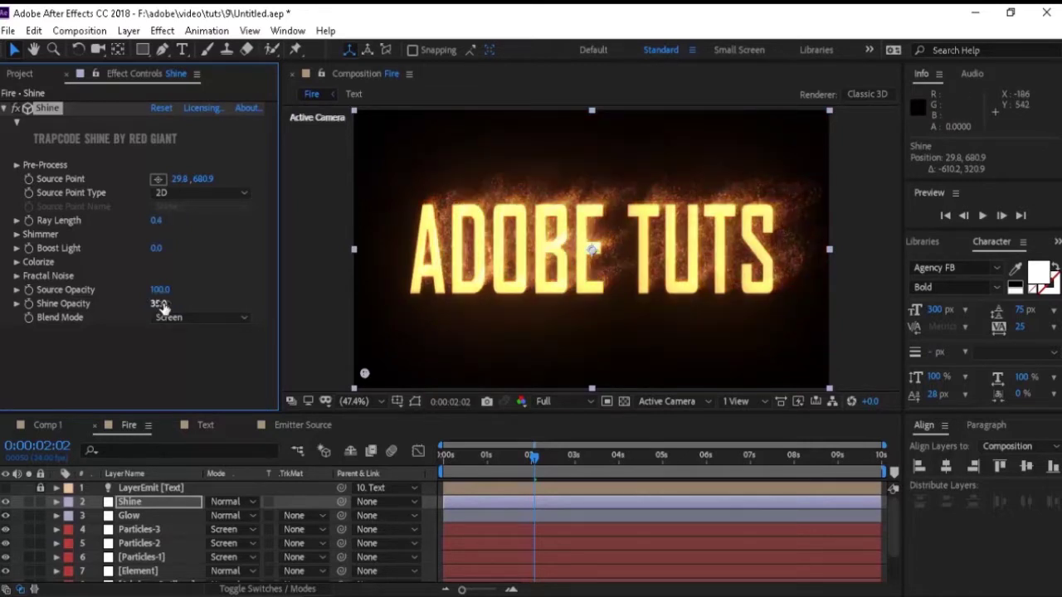
Set the Highlights color in Shine's Colorize settings to hue 59° and saturation 45%
left_click(15, 264)
left_click(156, 305)
left_click(931, 322)
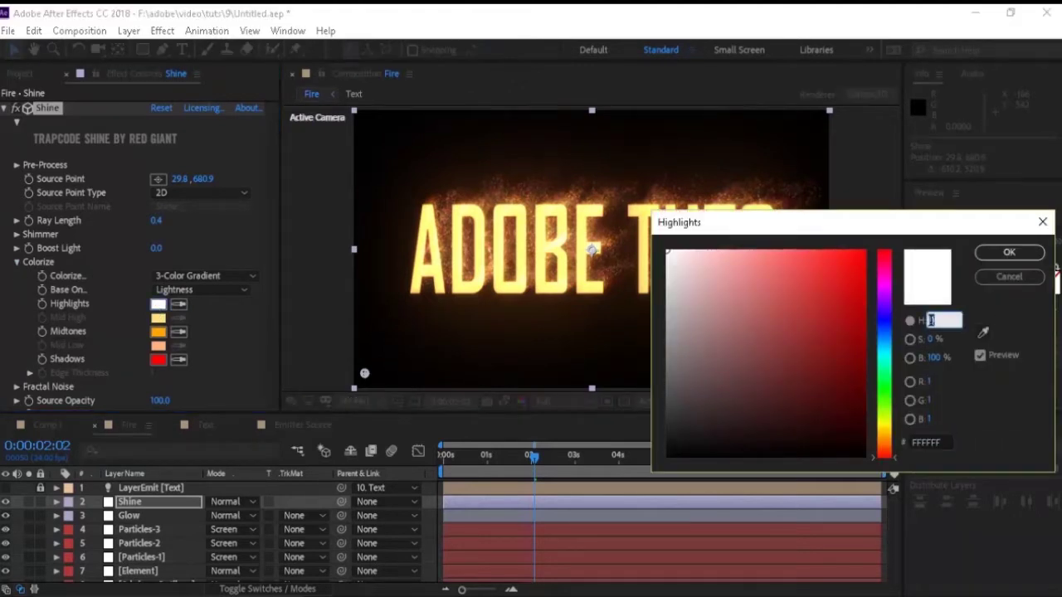
type("59")
key("Tab")
type("45")
key("Return")
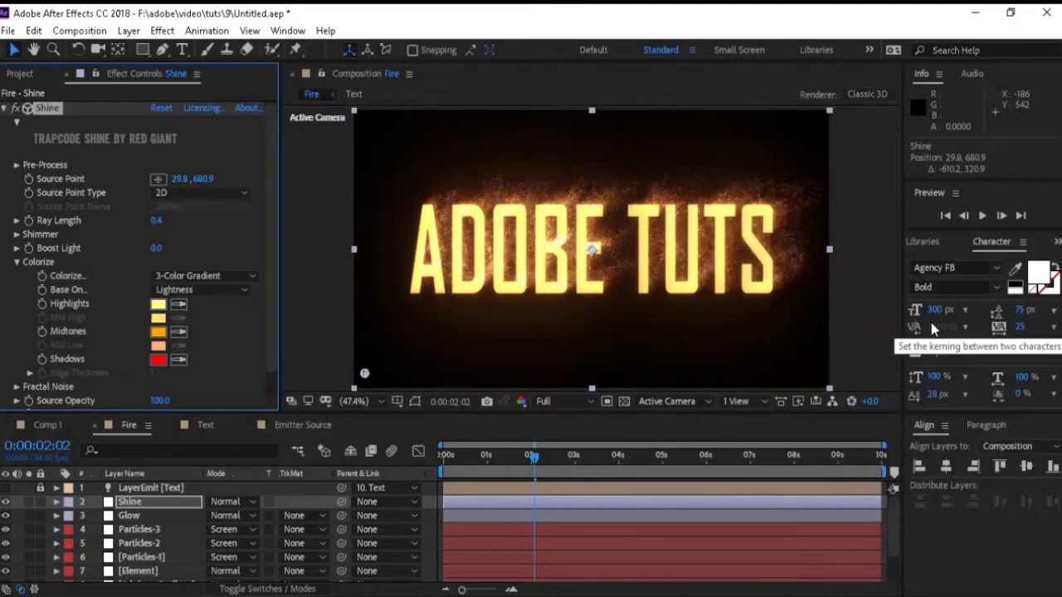
scroll(271, 365, "down", 1)
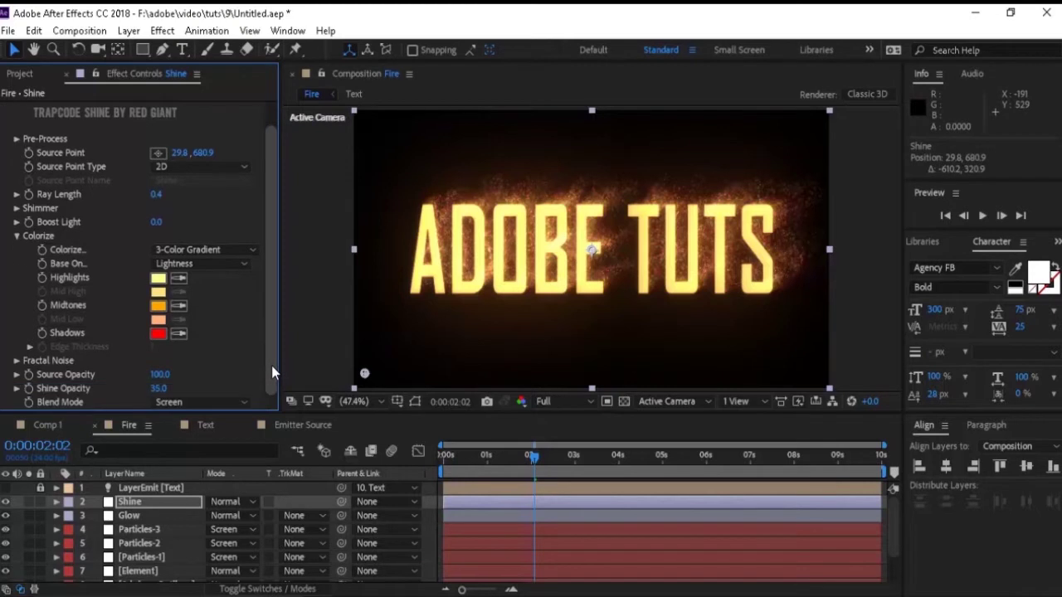
left_click(17, 360)
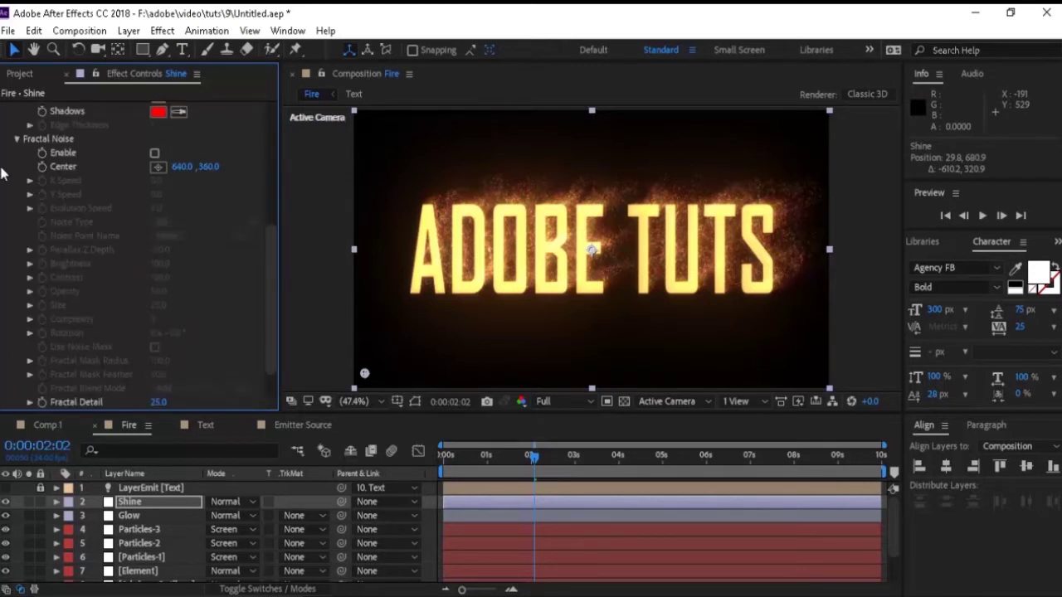
left_click(16, 139)
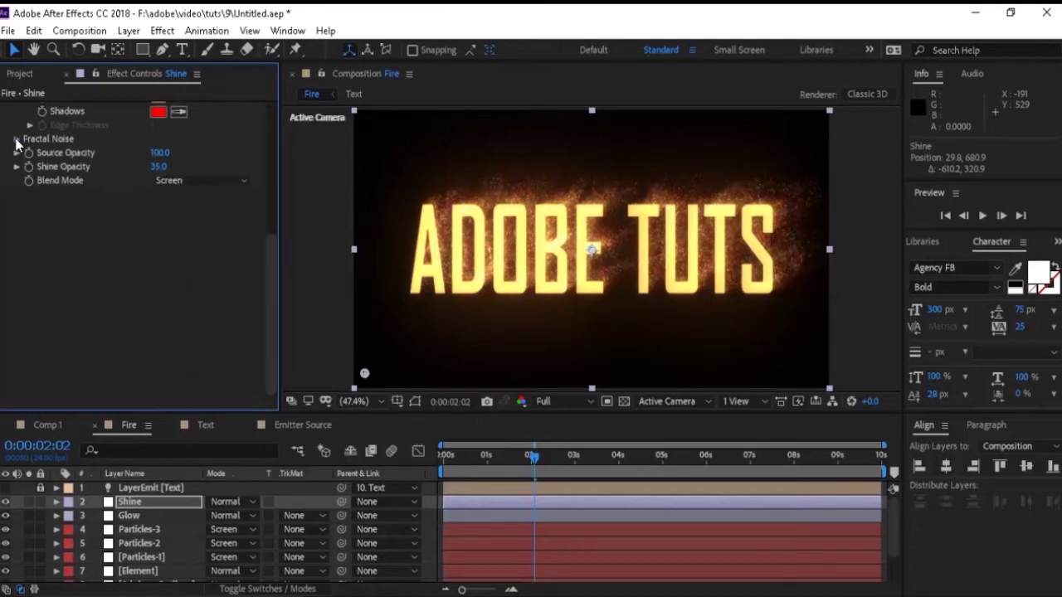
left_click(17, 236)
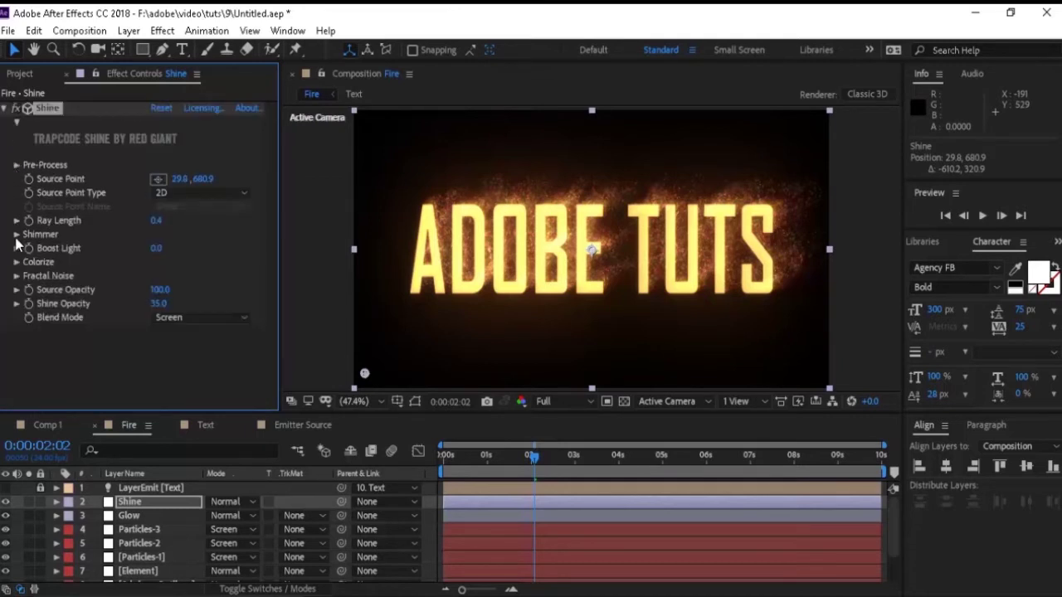